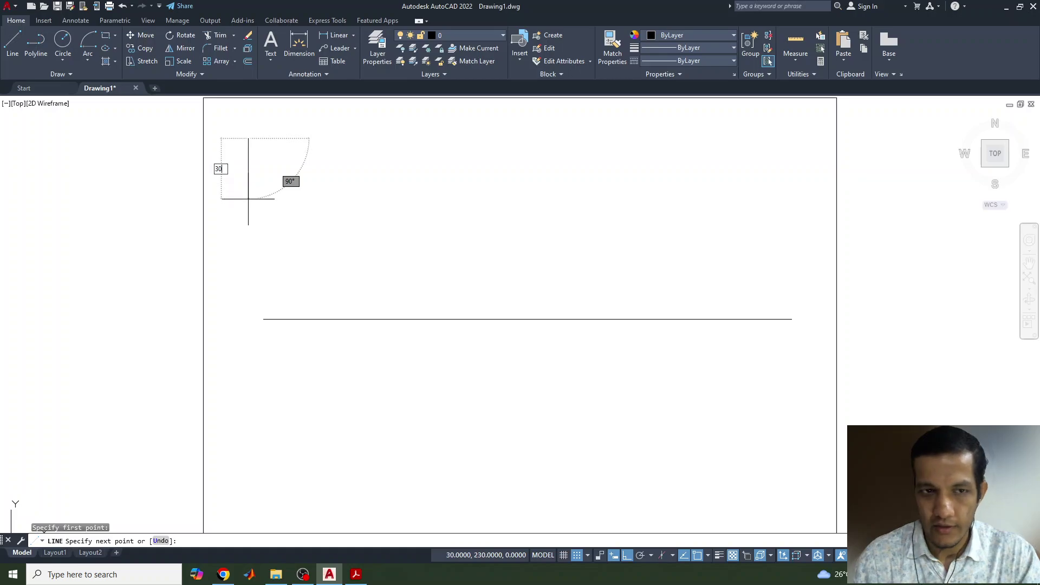
Complete a closed rectangle 60 wide and 30 high from line segments in the sheet's upper-left area.
key("Return")
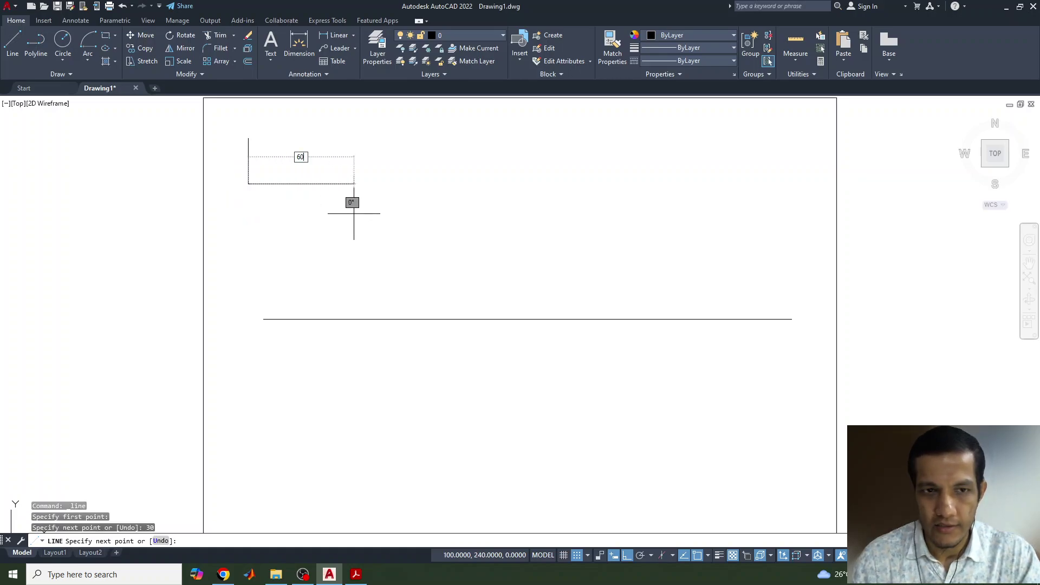
key("Return")
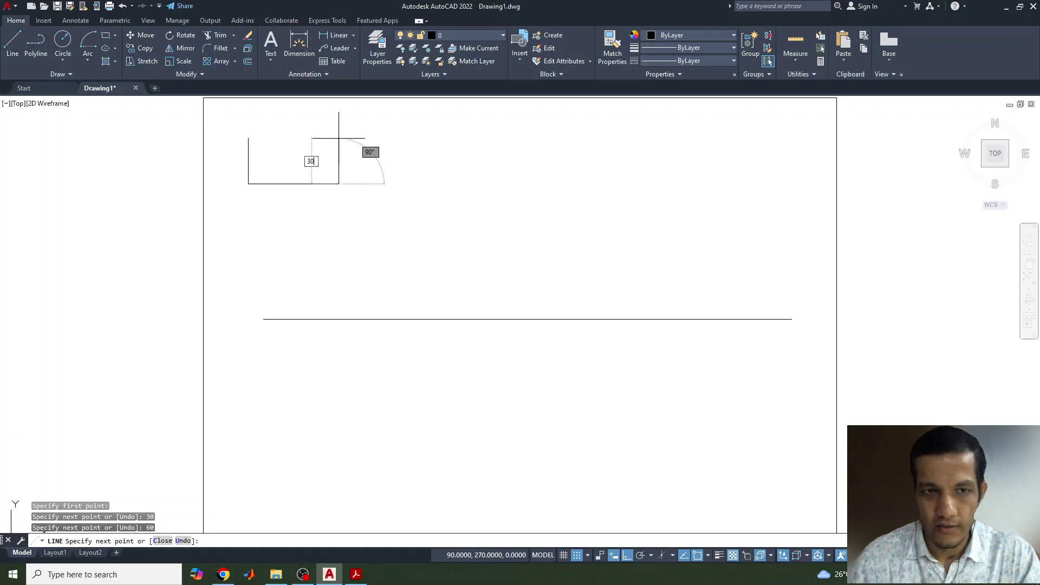
type("30")
key("Return")
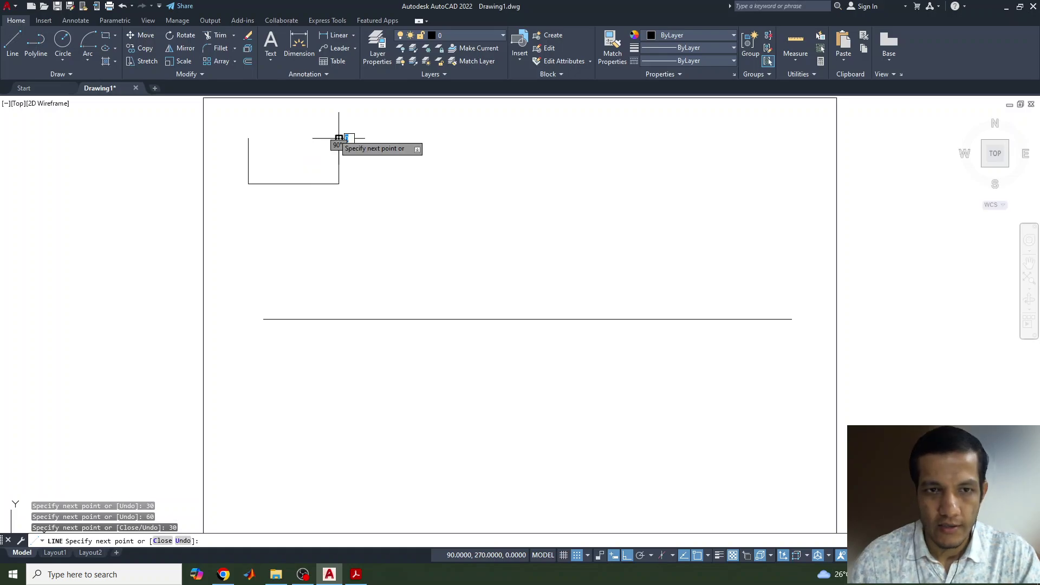
left_click(248, 138)
key("Escape")
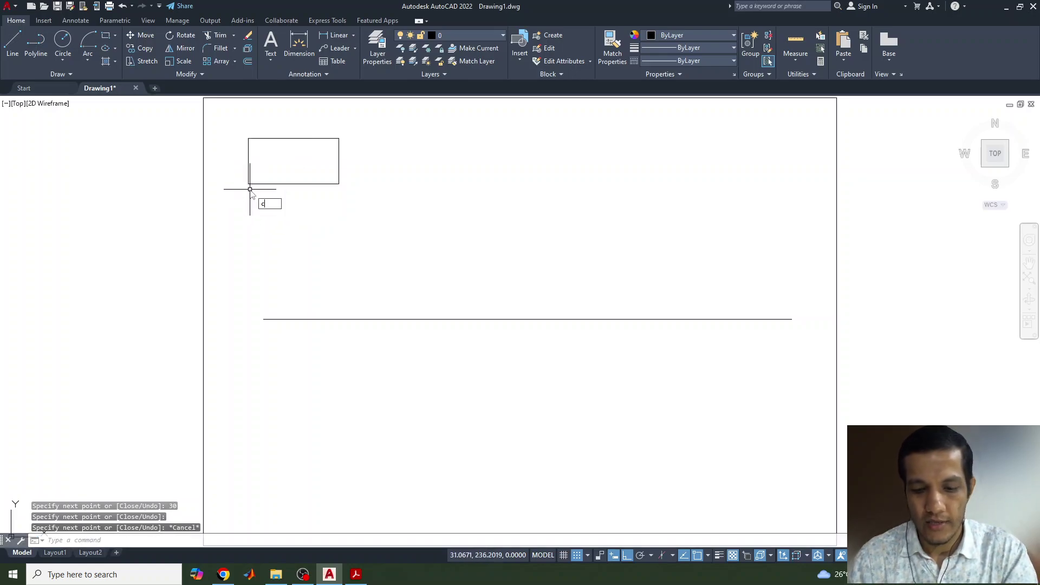
Draw a circle centred on the midpoint of the rectangle's lower edge, passing through its lower right corner.
type("c")
key("Return")
left_click(293, 184)
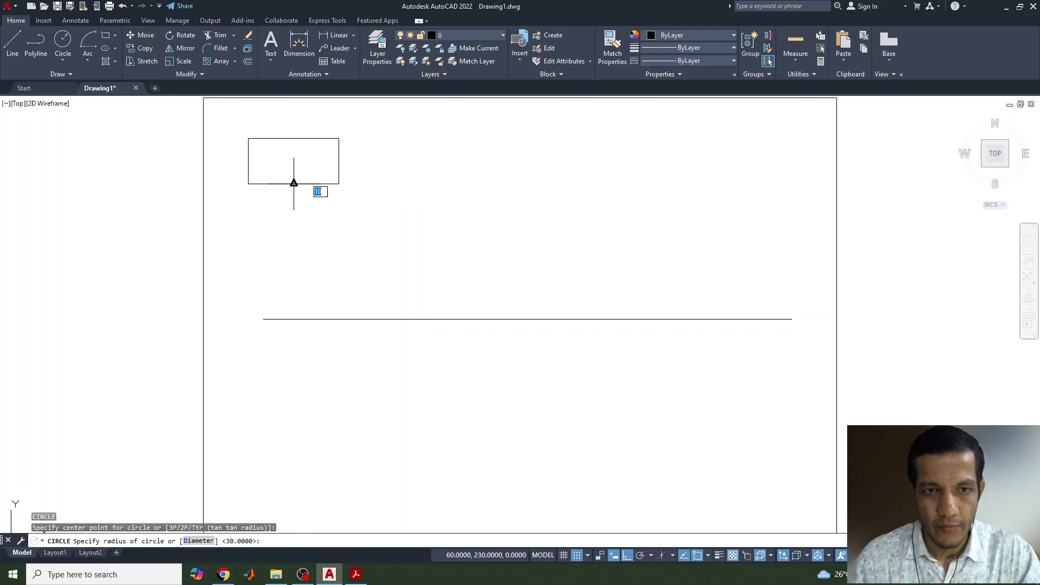
left_click(340, 184)
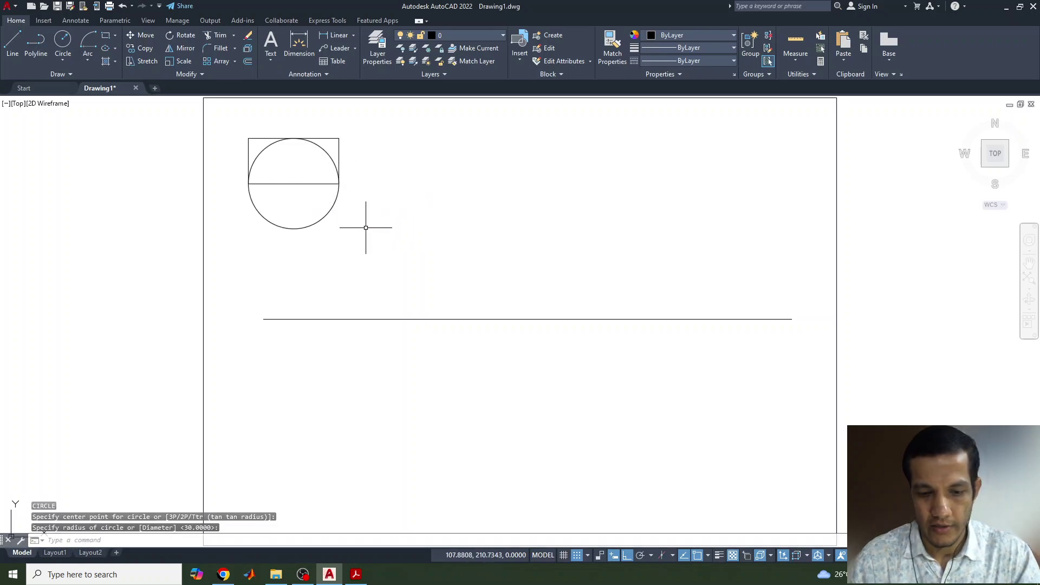
Trim away the half of the circle that lies below the rectangle's lower edge.
key("Return")
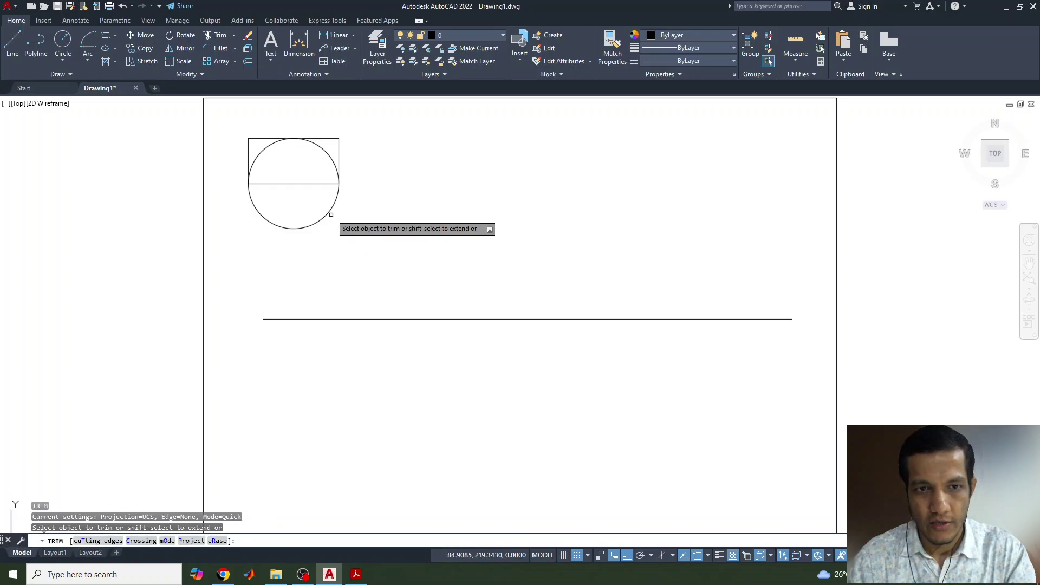
left_click(332, 209)
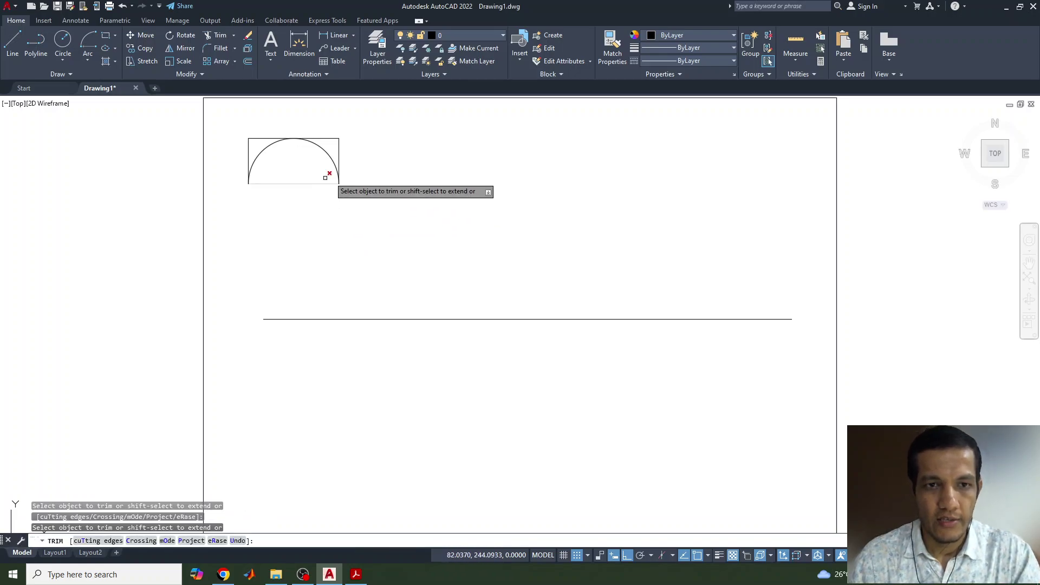
scroll(332, 177, "up", 1)
key("Escape")
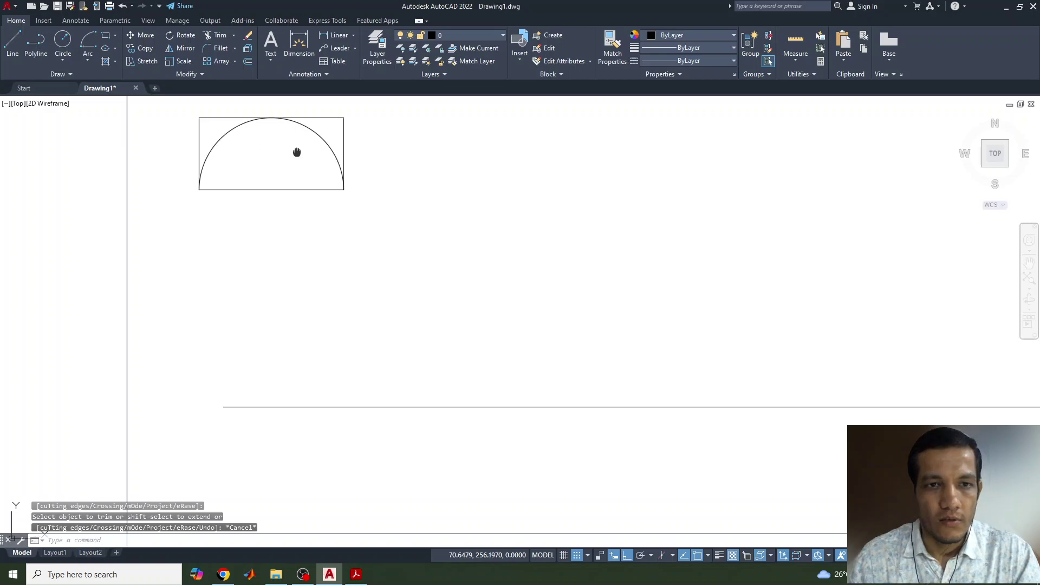
Add linear dimensions for the rectangle's height on its left side and its width below the lower edge.
middle_click_drag(295, 148, 270, 198)
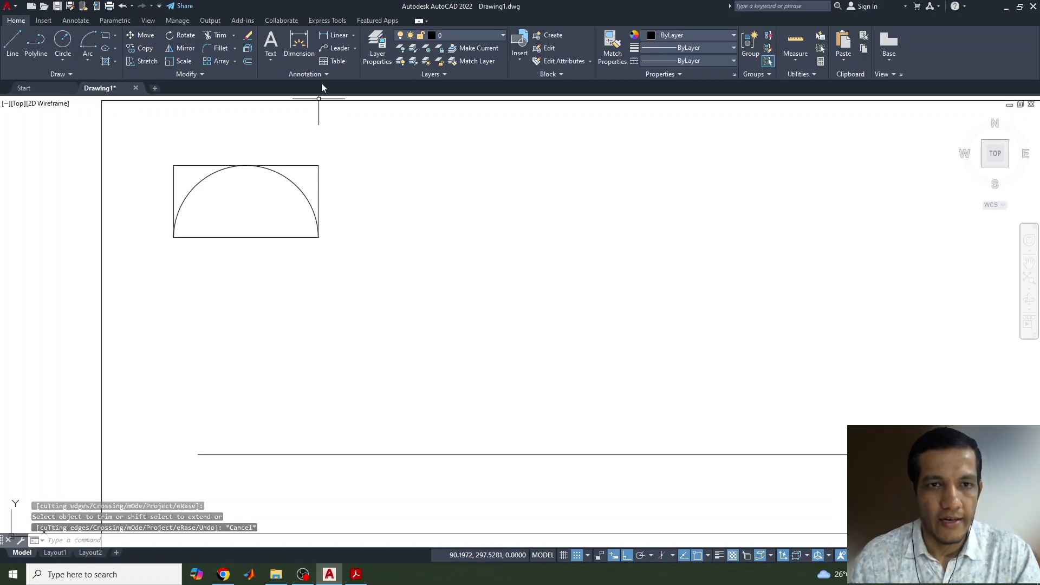
left_click(335, 35)
left_click(174, 166)
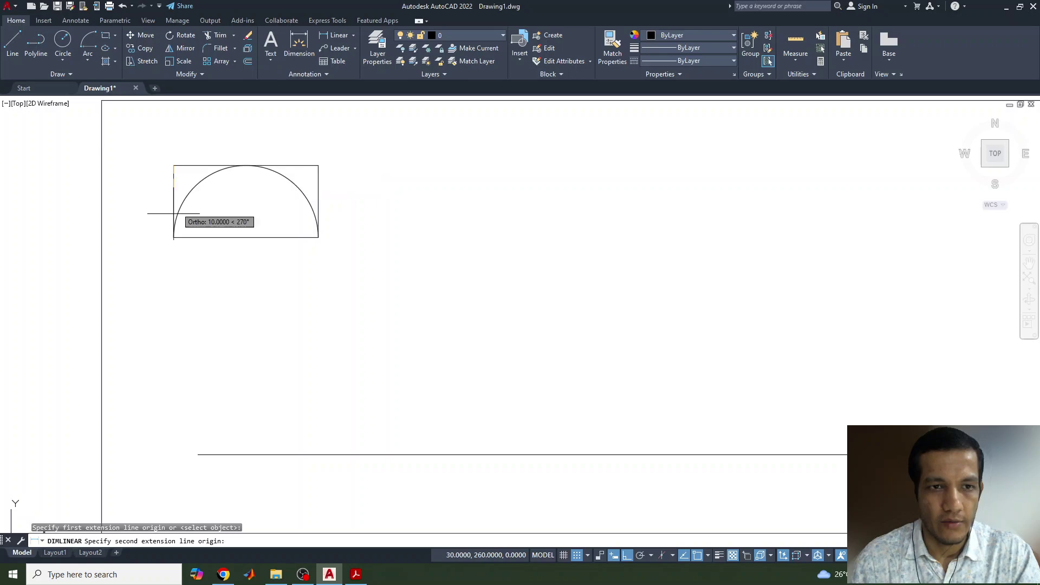
left_click(173, 237)
left_click(150, 214)
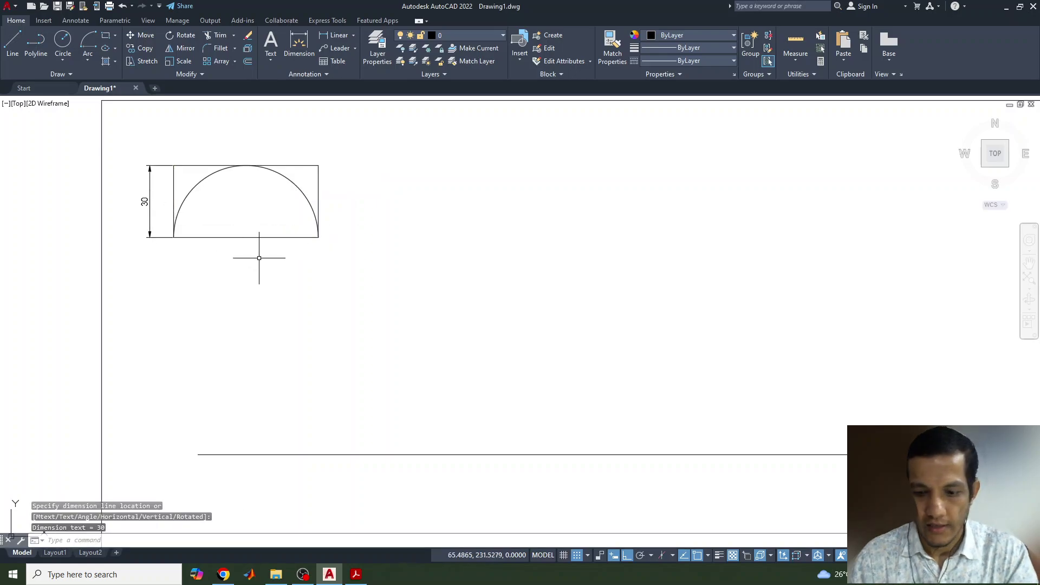
key("Return")
left_click(174, 236)
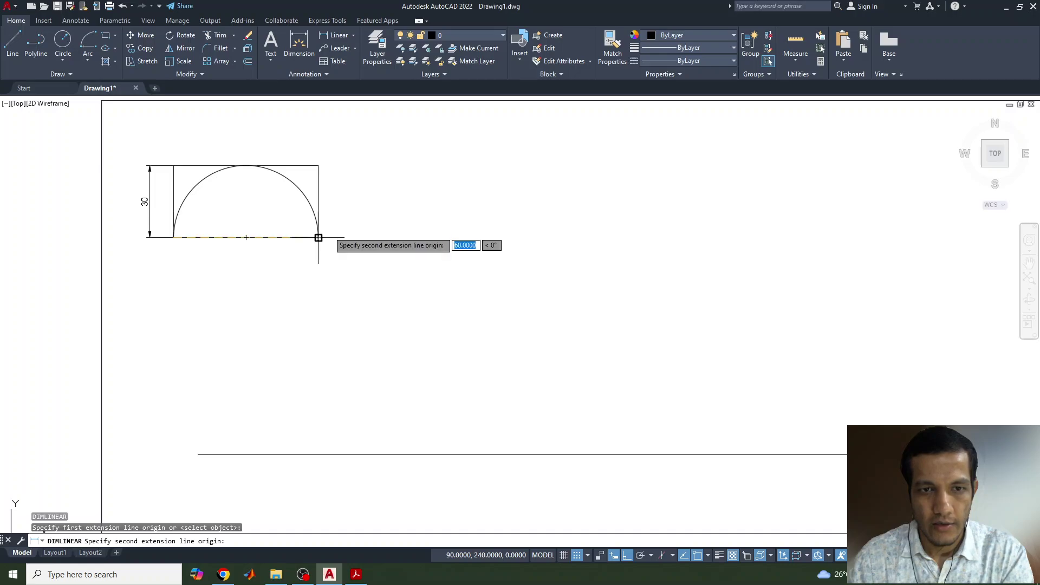
left_click(318, 237)
left_click(270, 261)
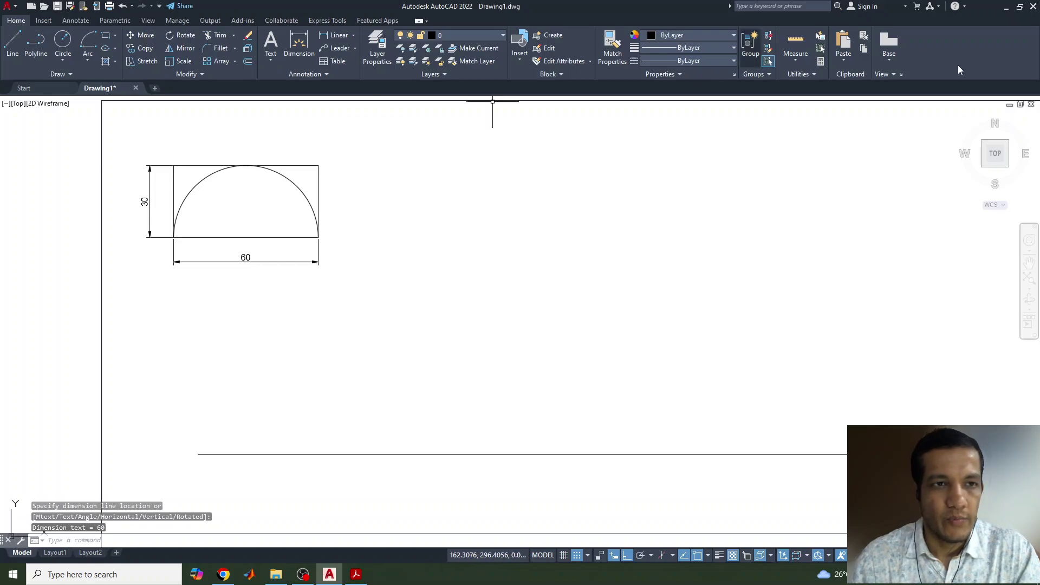
Switch the grid snap type to Isometric snap in the drafting settings.
middle_click_drag(677, 295, 576, 274)
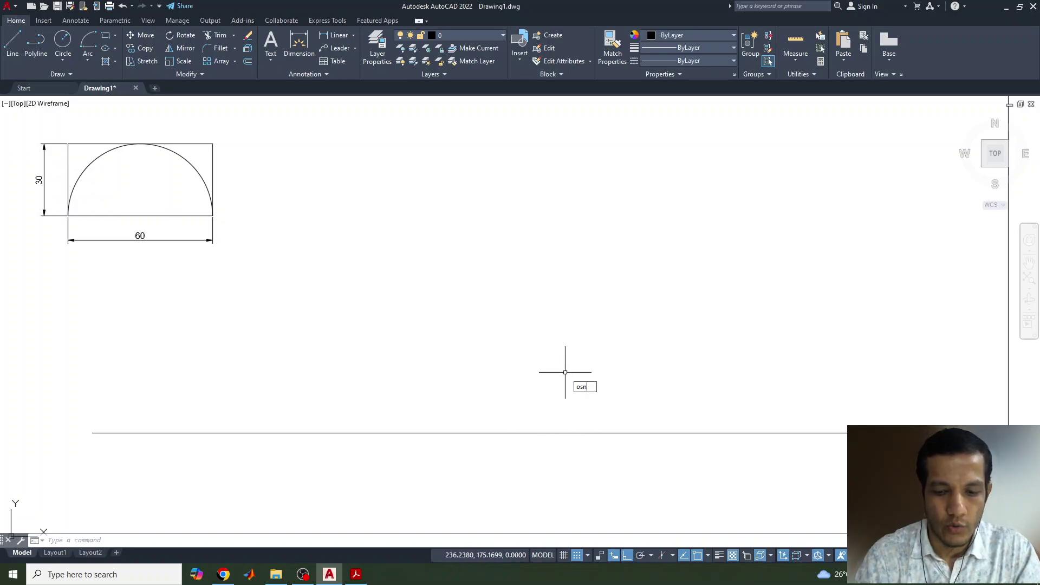
key("Return")
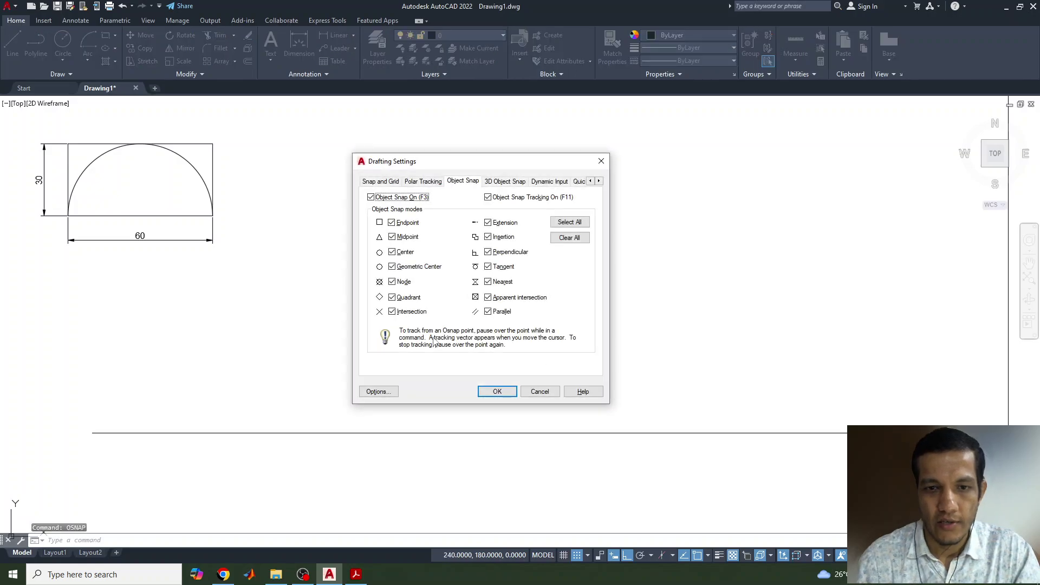
left_click(381, 181)
left_click(390, 343)
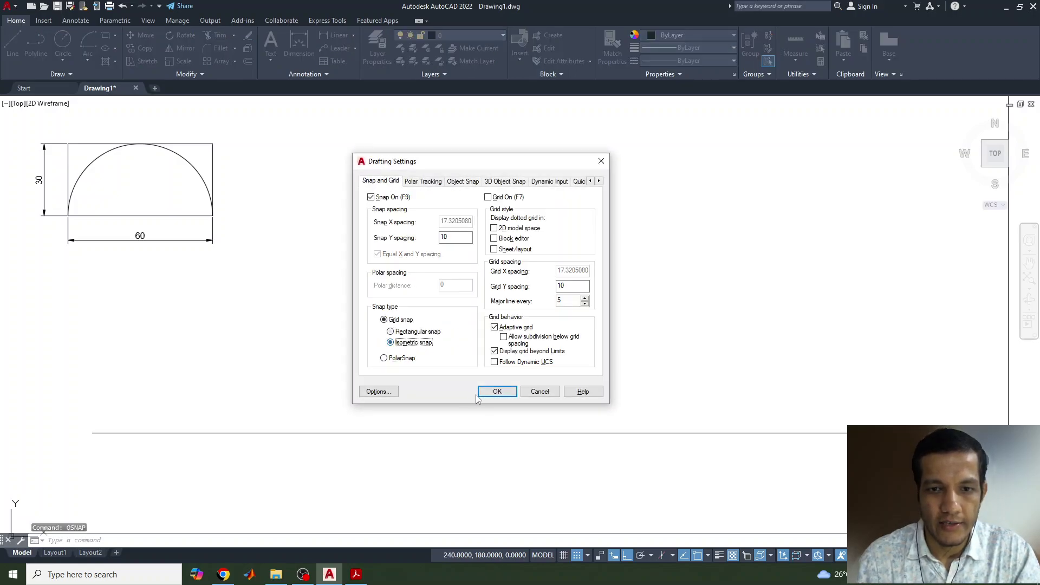
left_click(497, 392)
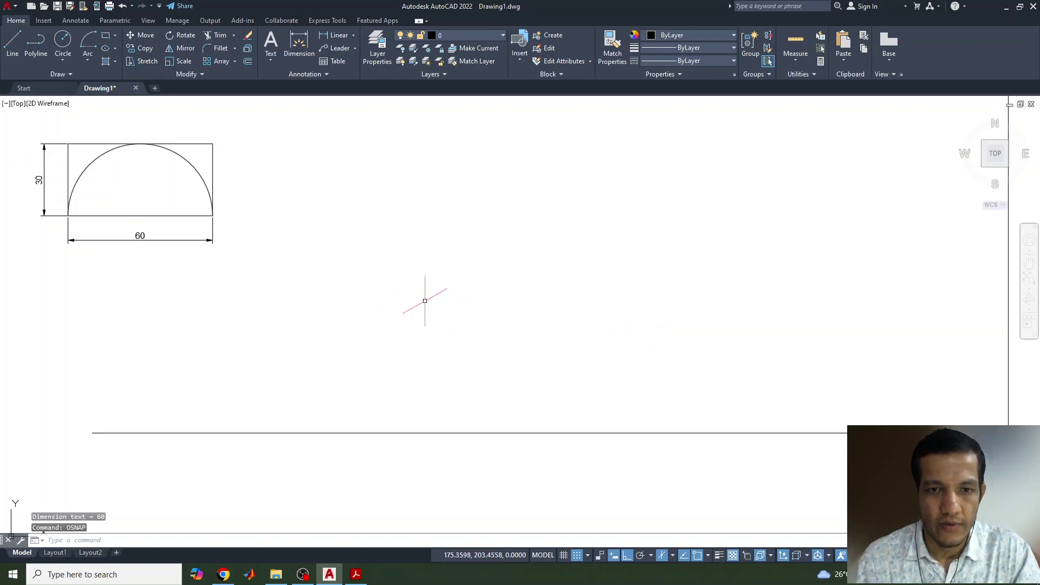
Draw a closed isometric parallelogram standing on the long horizontal line, with vertical sides of 30 and 30° sides of 60.
left_click(10, 49)
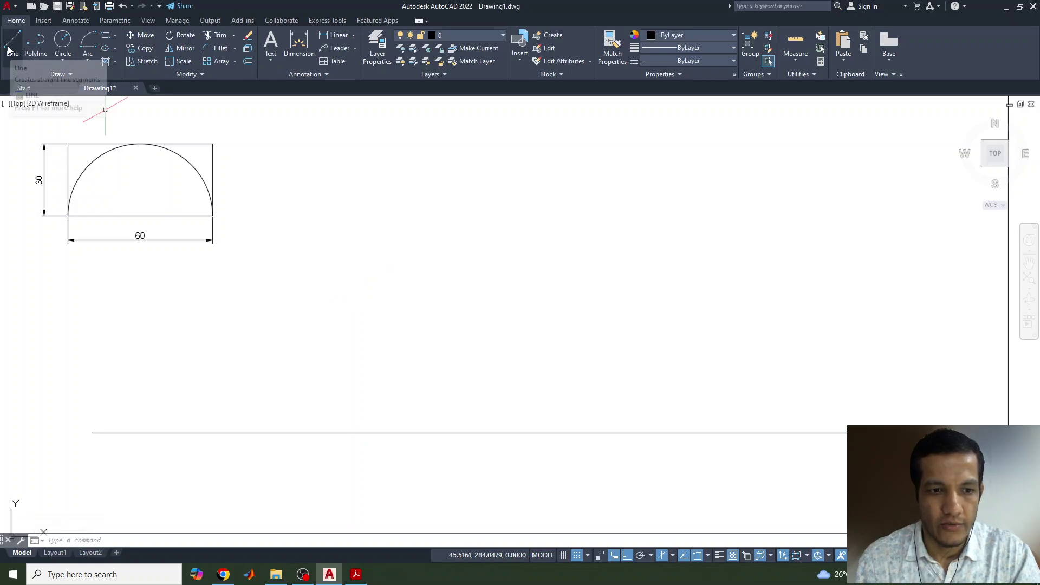
left_click(455, 433)
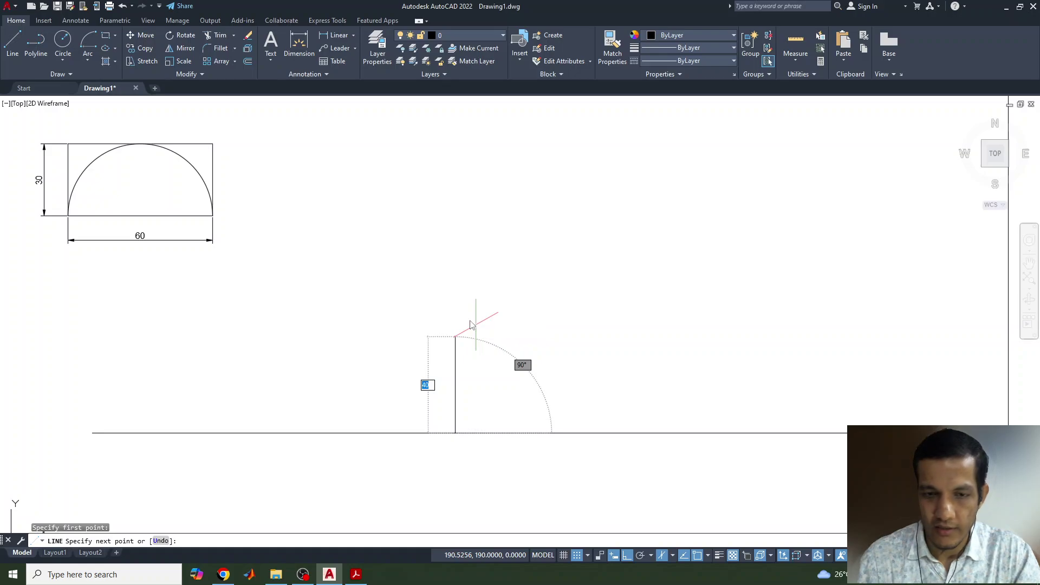
type("30")
key("Return")
type("60")
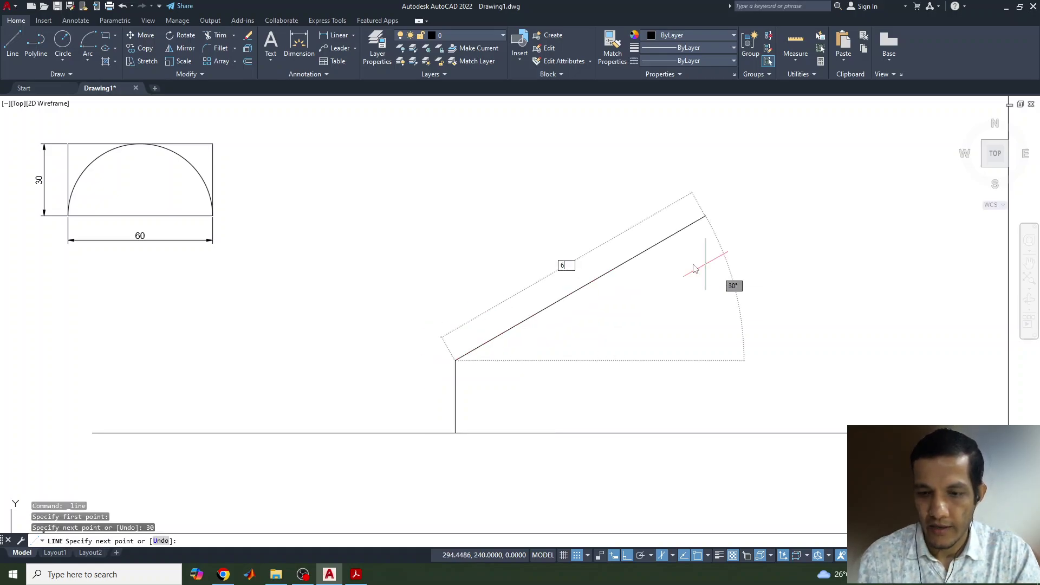
key("Return")
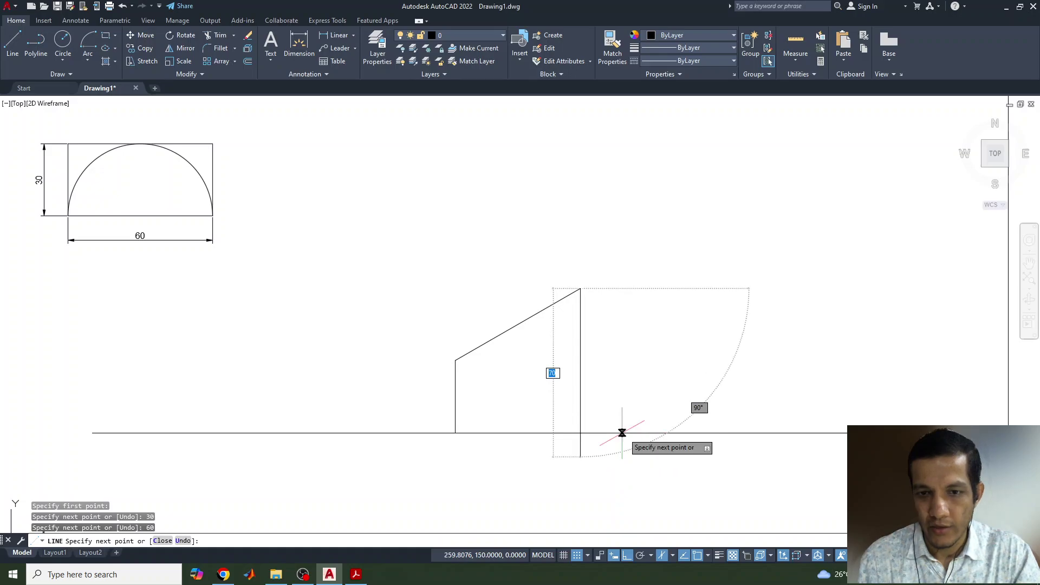
type("30")
key("Return")
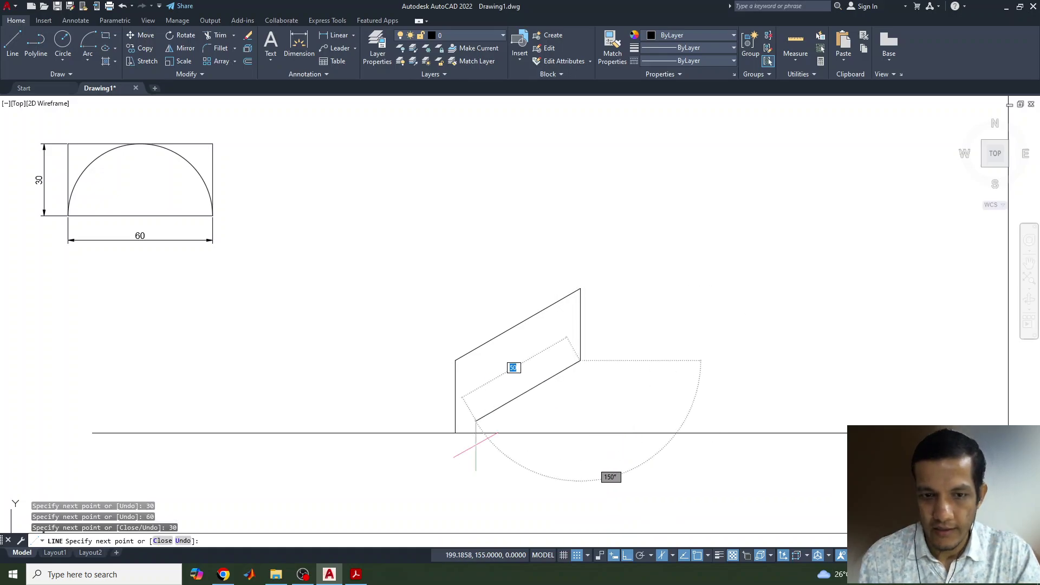
type("60")
key("Return")
key("Return")
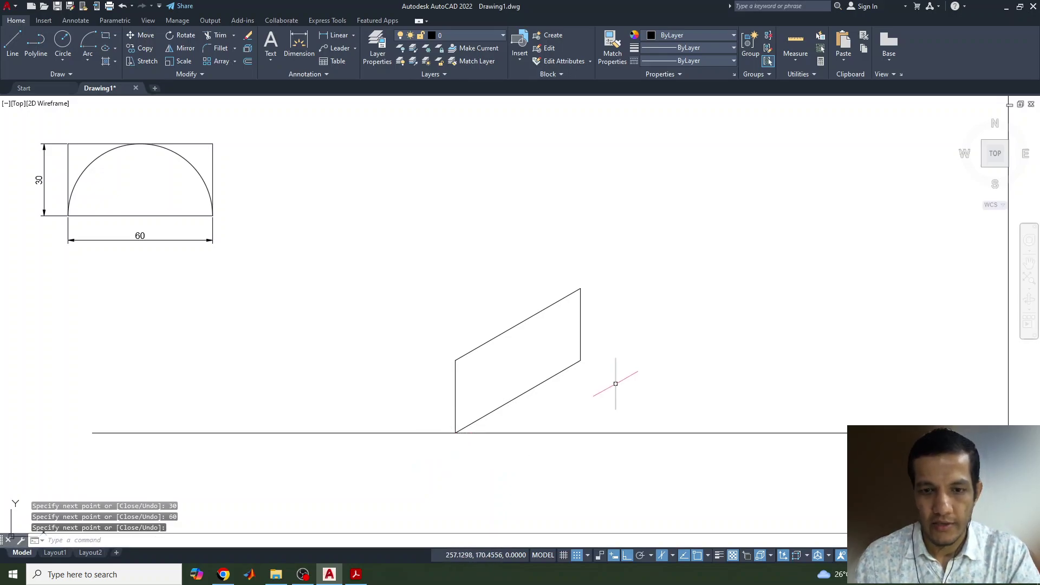
type("l")
key("Return")
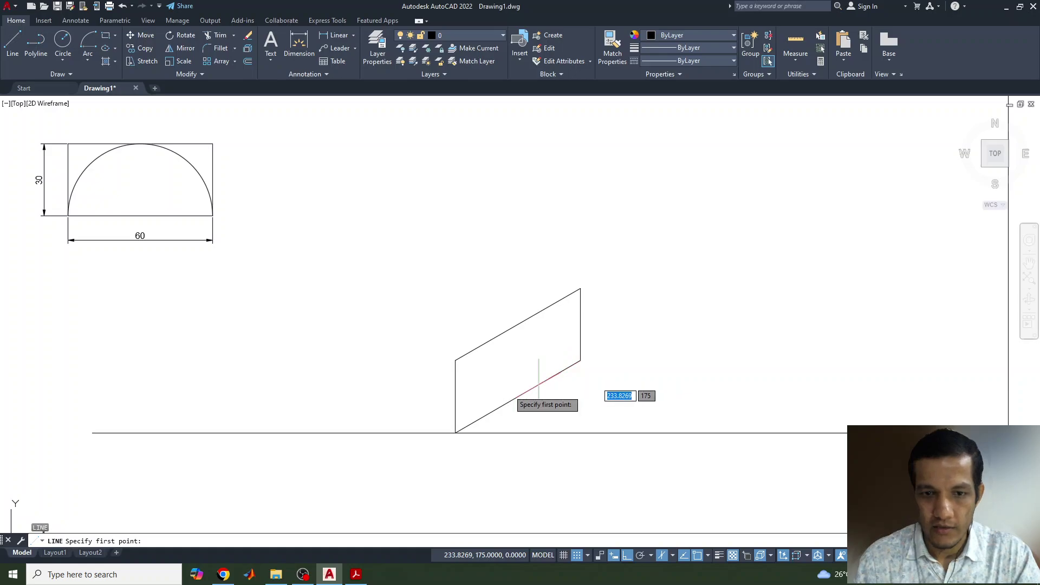
left_click(455, 432)
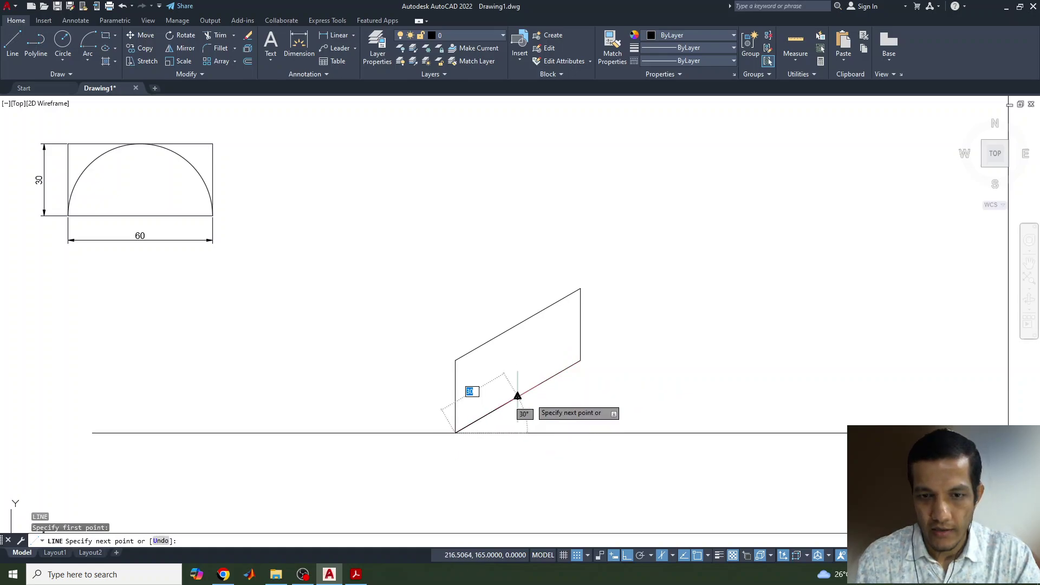
key("Escape")
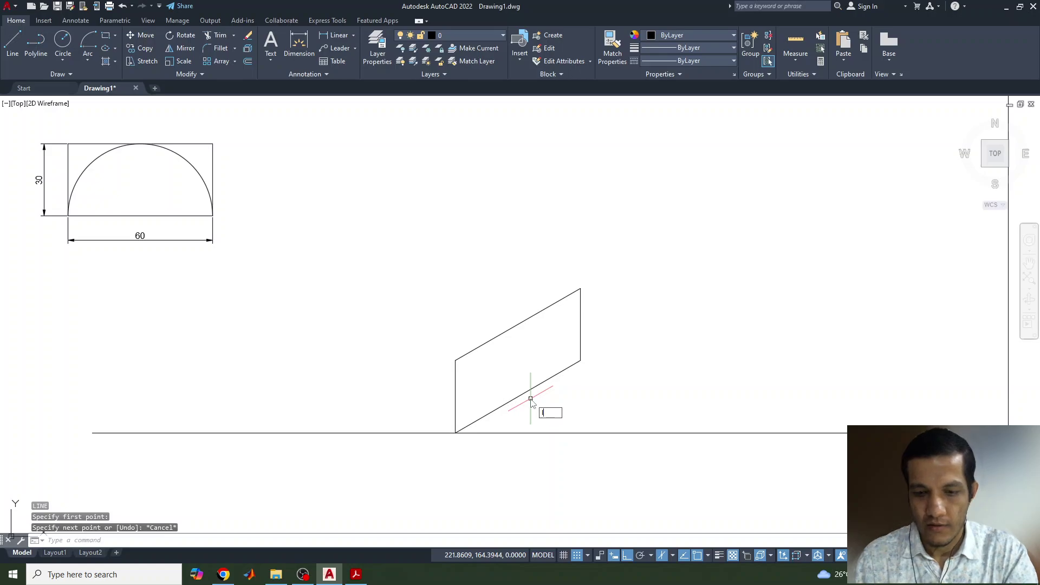
Draw a line from the parallelogram's lower right corner 30 along the lower edge, continuing vertically to the upper edge's midpoint.
key("Return")
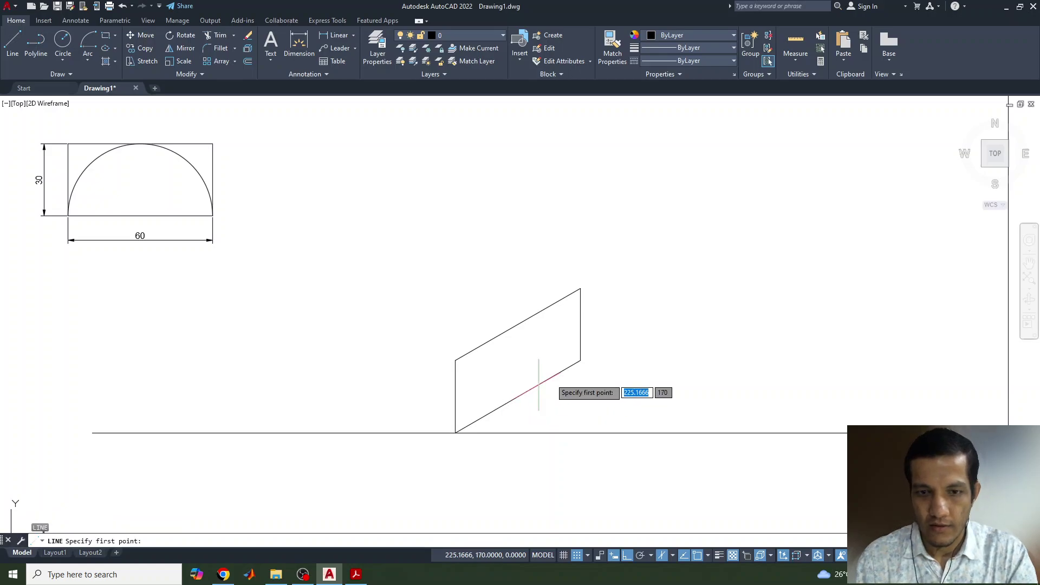
left_click(580, 360)
key("Return")
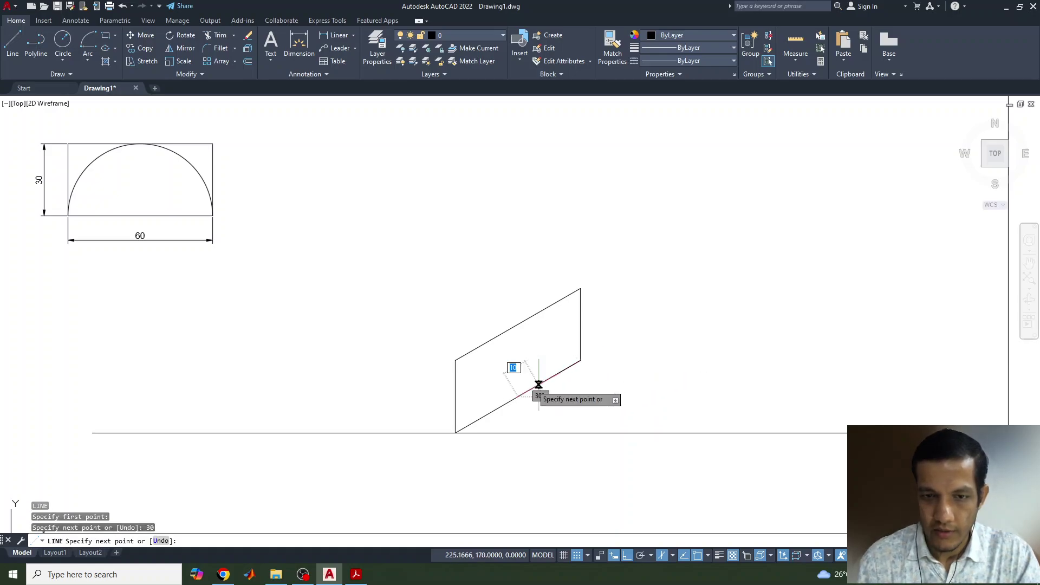
left_click(517, 324)
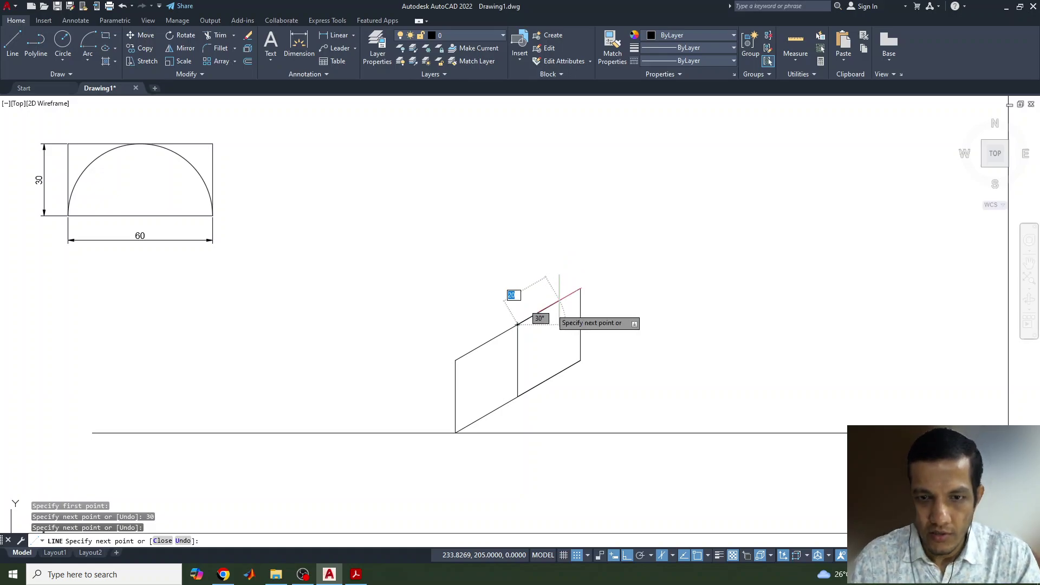
key("Escape")
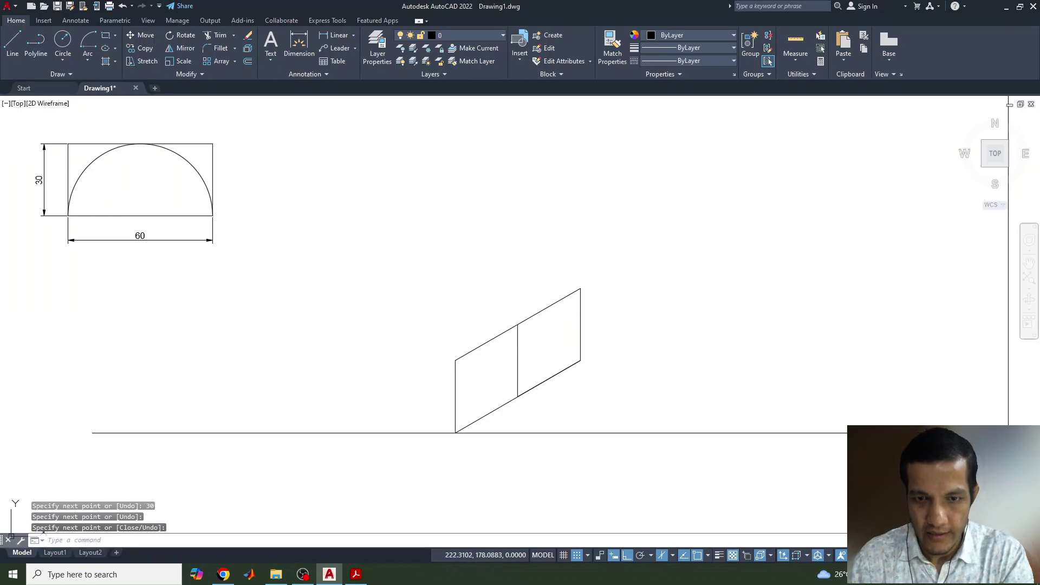
Draw a diagonal line from the midpoint of the parallelogram's lower edge to its upper right corner.
key("Return")
left_click(517, 397)
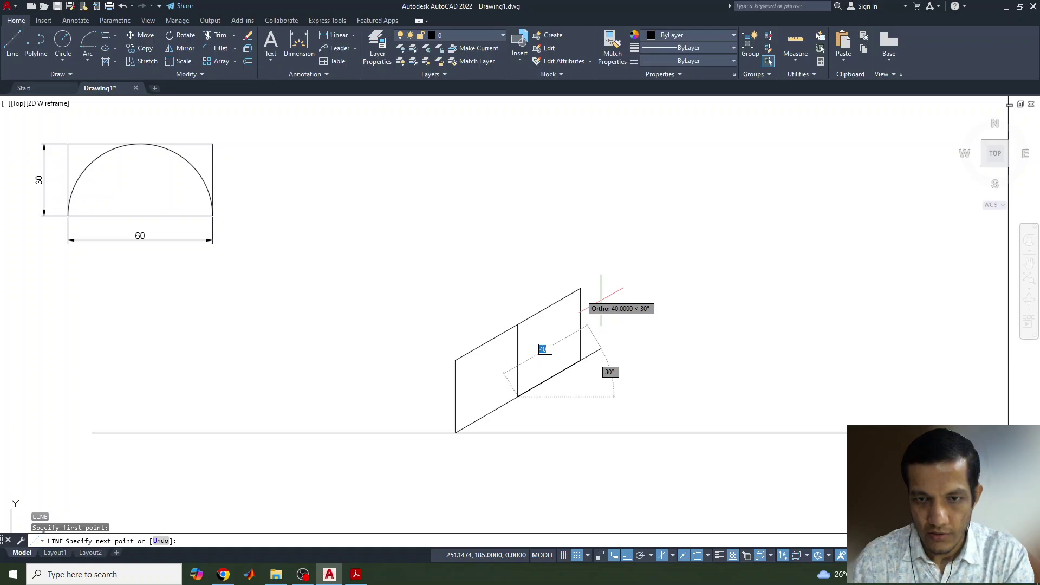
left_click(580, 289)
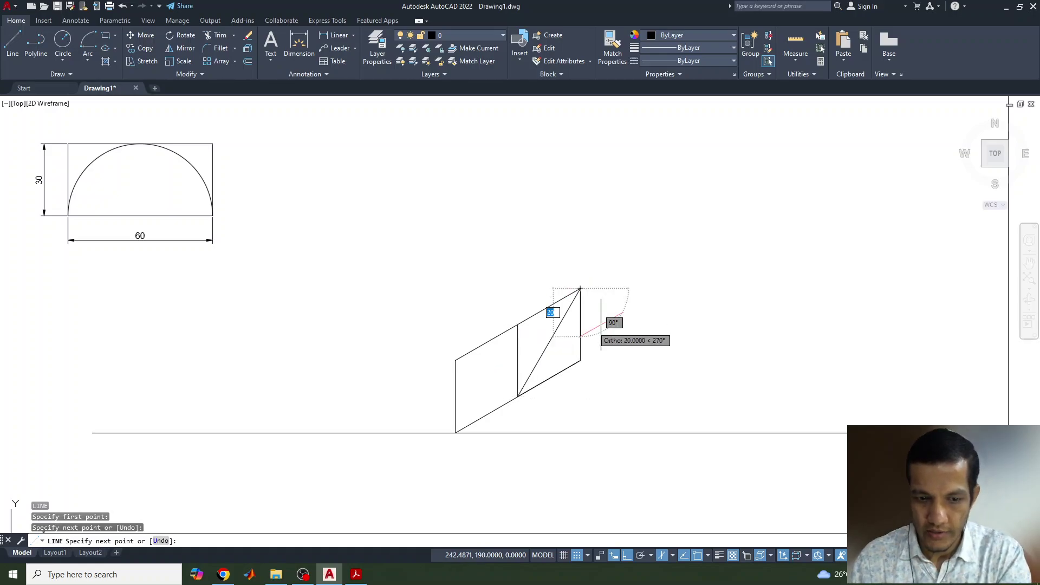
key("Return")
key("Return")
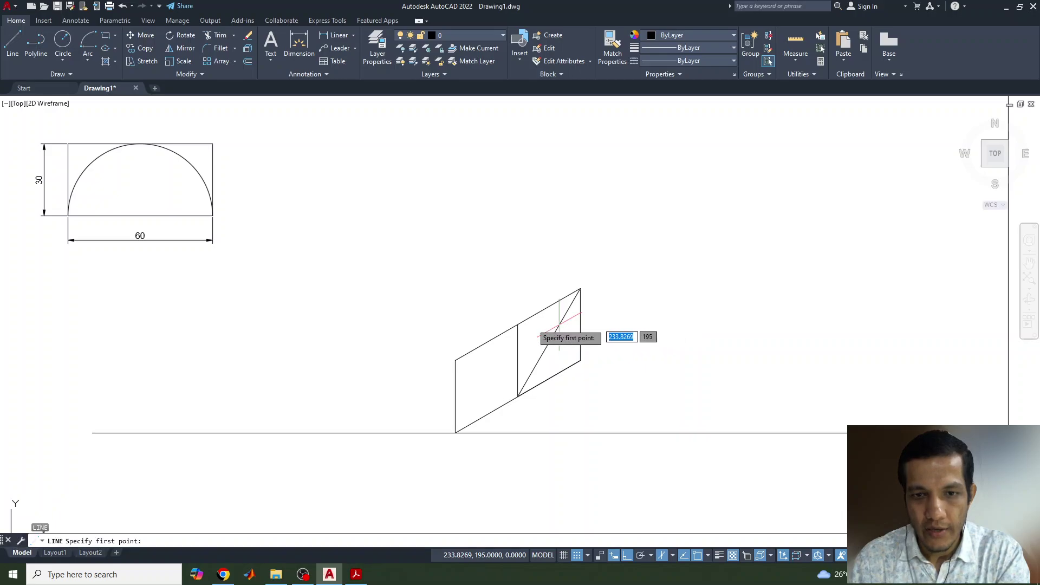
left_click(518, 325)
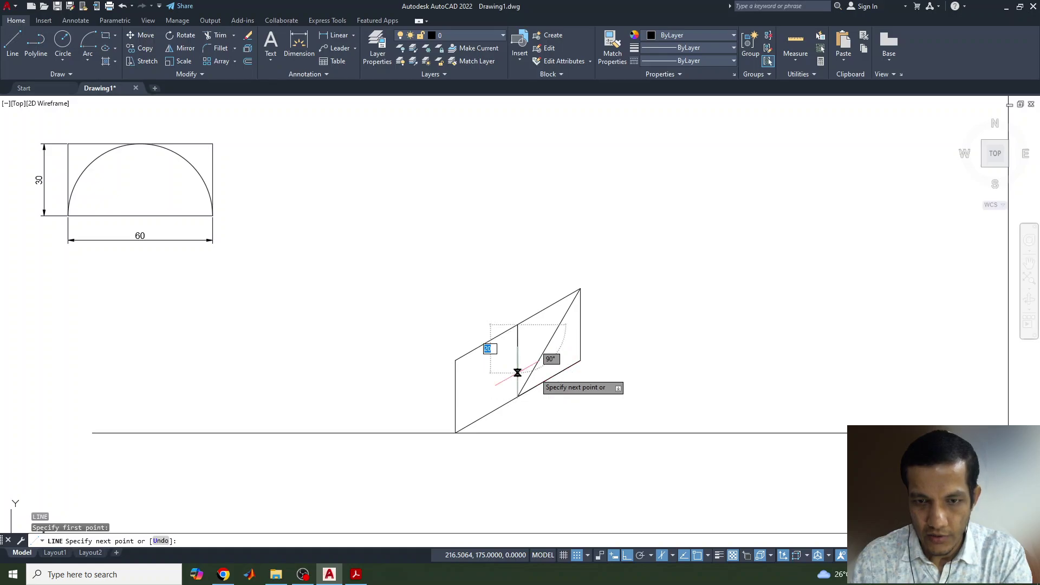
key("Escape")
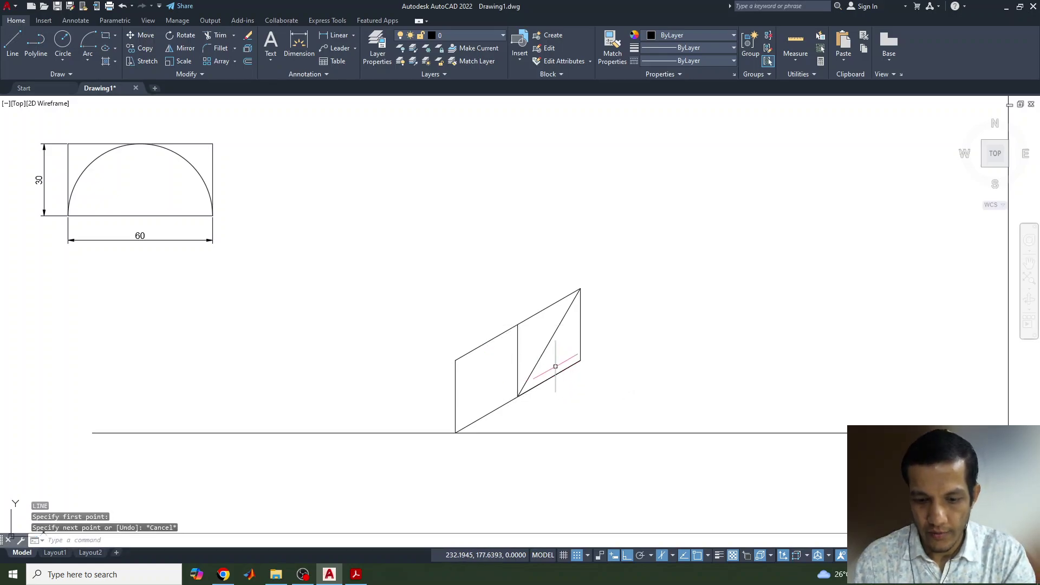
Draw a line along the parallelogram's lower edge from its lower right corner to the edge's midpoint.
type("L")
key("Return")
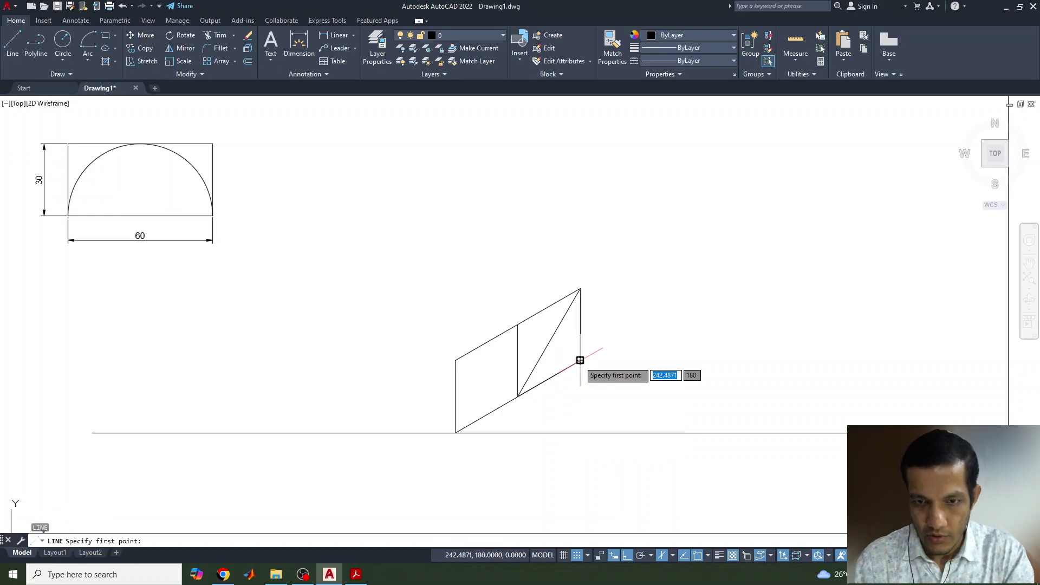
left_click(580, 361)
left_click(517, 396)
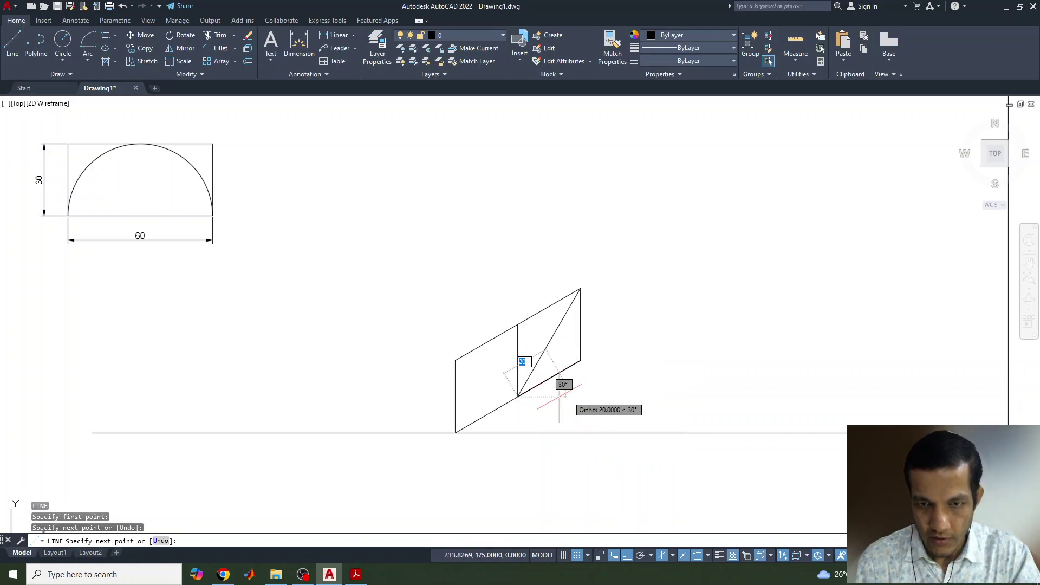
key("Return")
key("Return")
left_click(518, 325)
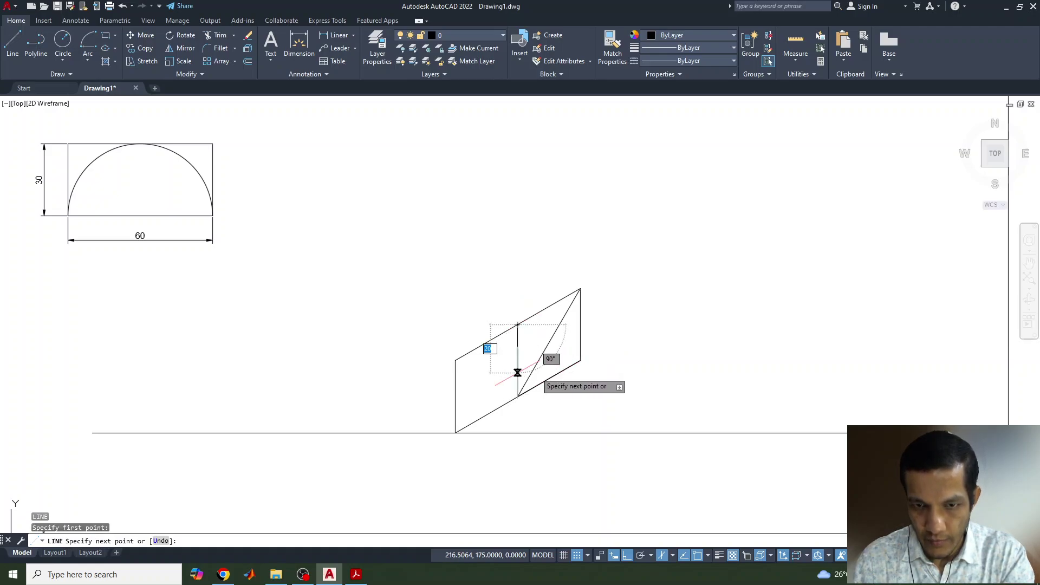
scroll(541, 374, "up", 2)
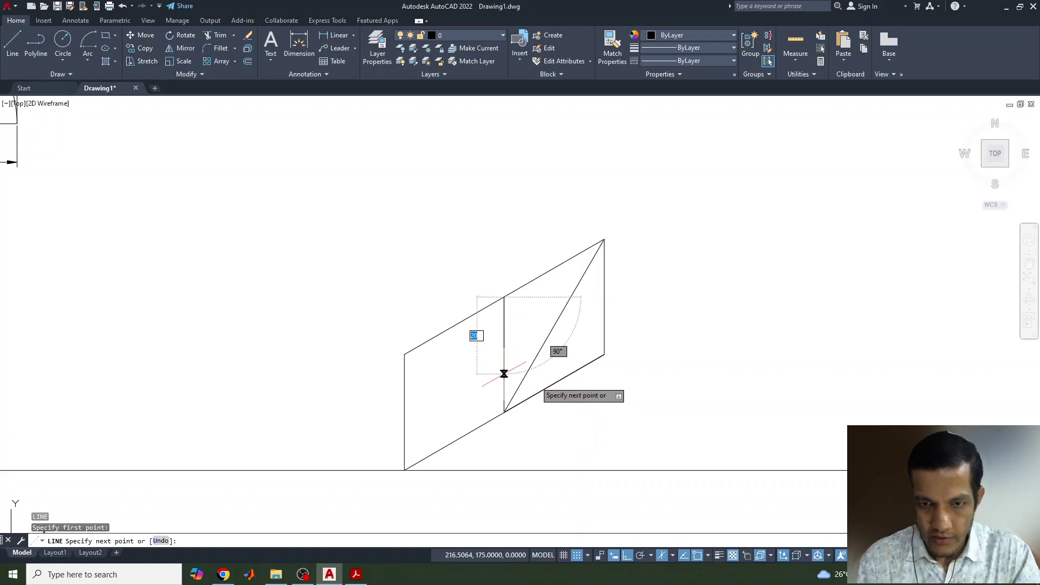
key("Escape")
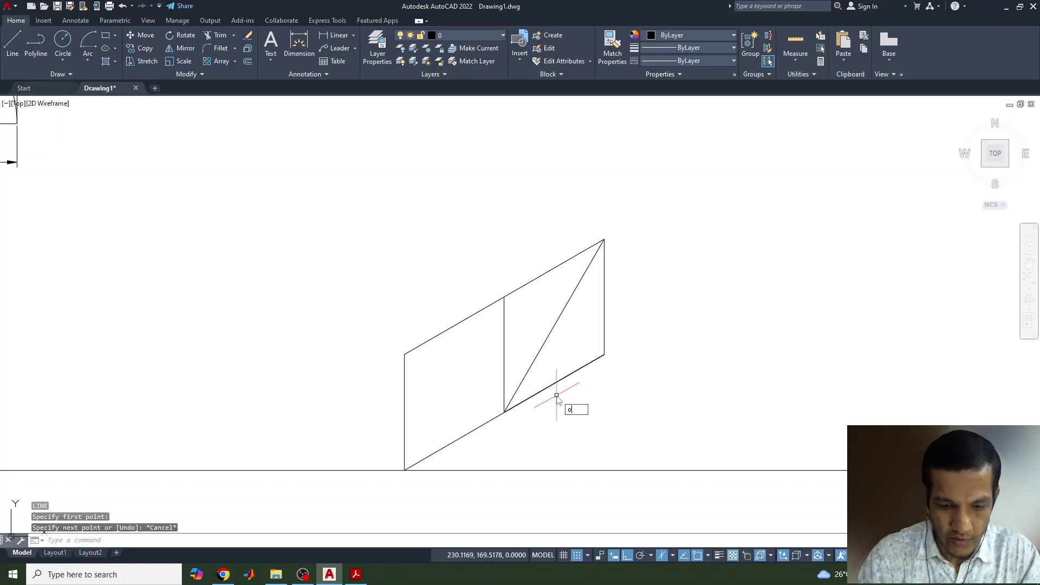
Check which object snap modes are enabled in the drafting settings.
type("sn")
key("Return")
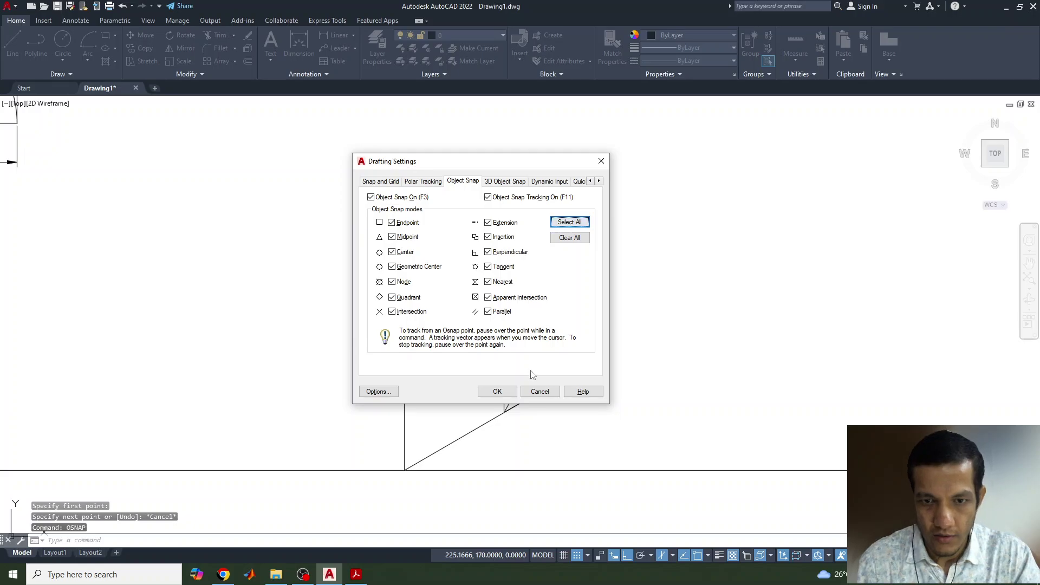
left_click(497, 392)
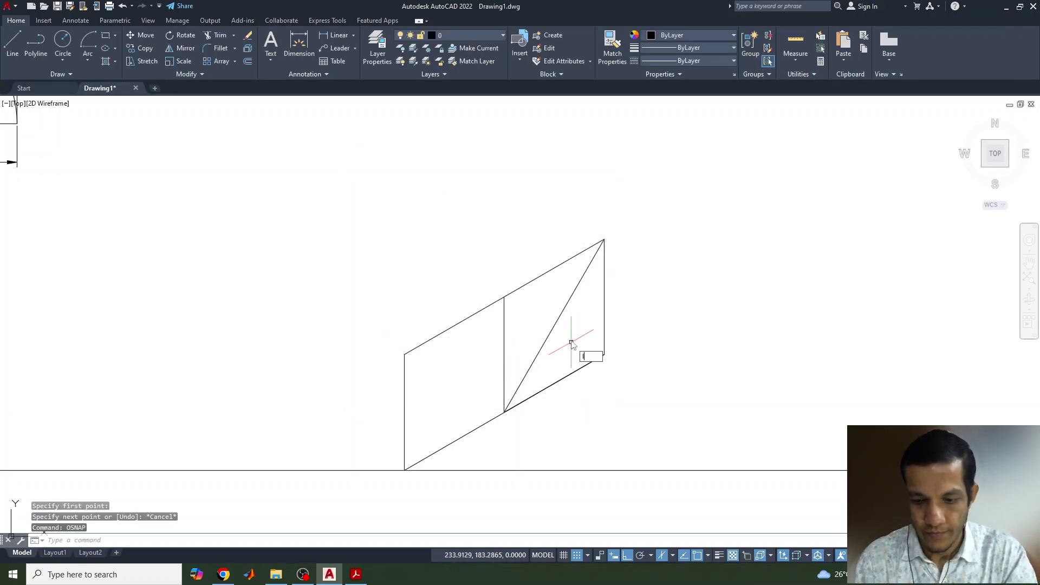
type("l")
key("Return")
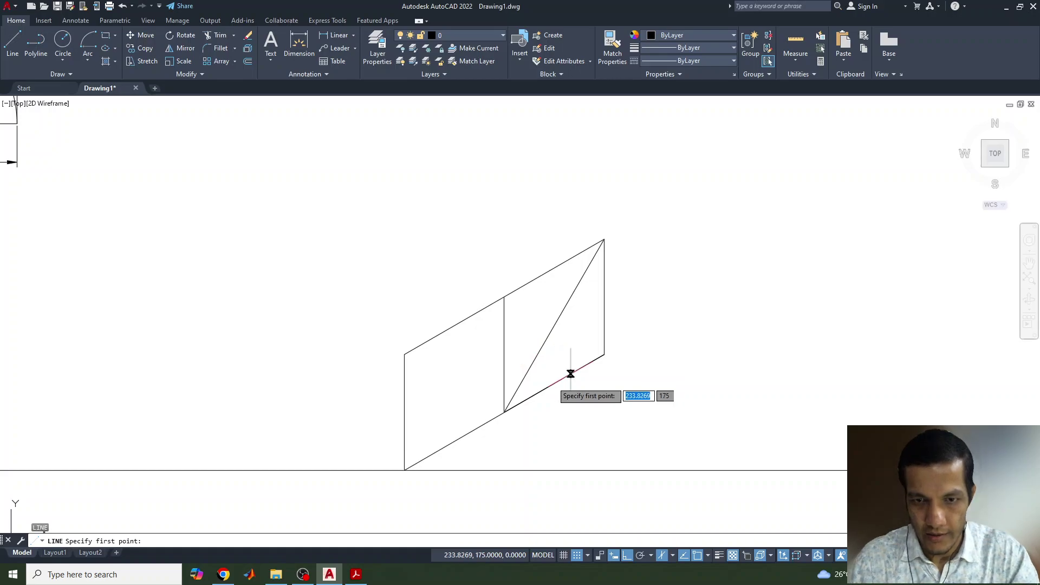
key("Escape")
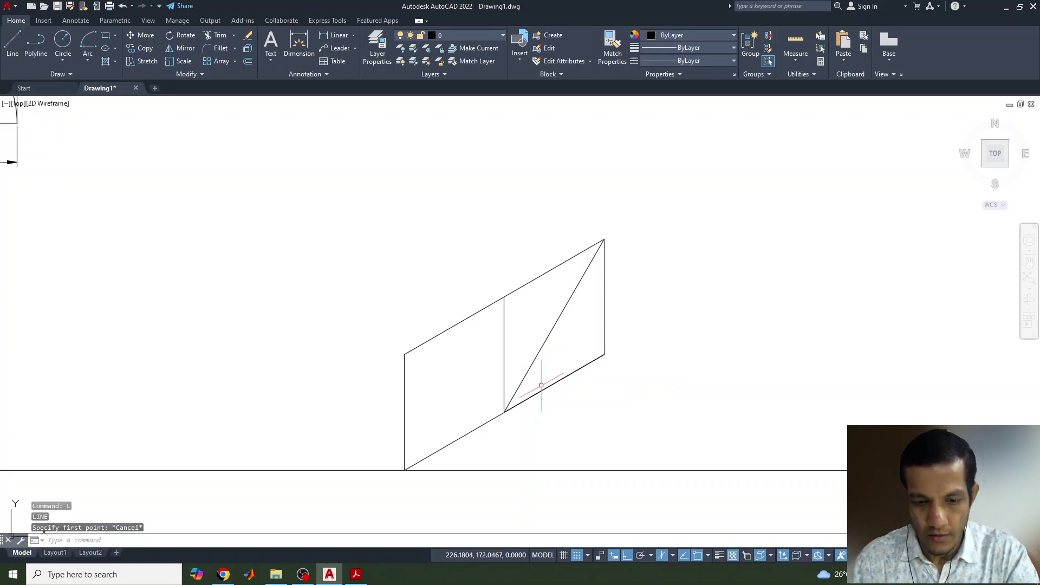
Turn off dynamic UCS and snap mode, and draw a line from the upper edge's midpoint to the midpoint of the lower edge's right half.
key("F6")
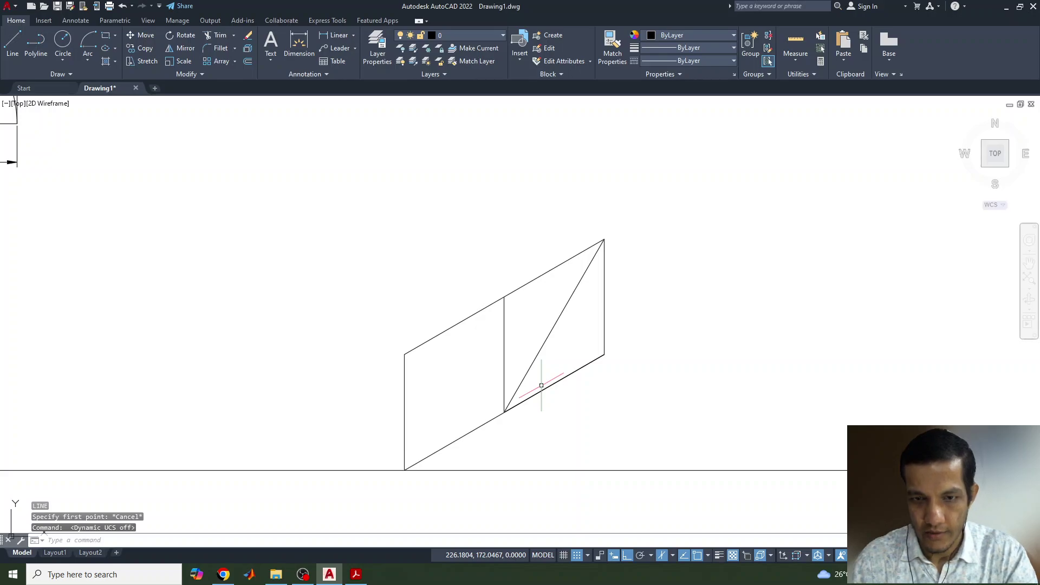
key("Return")
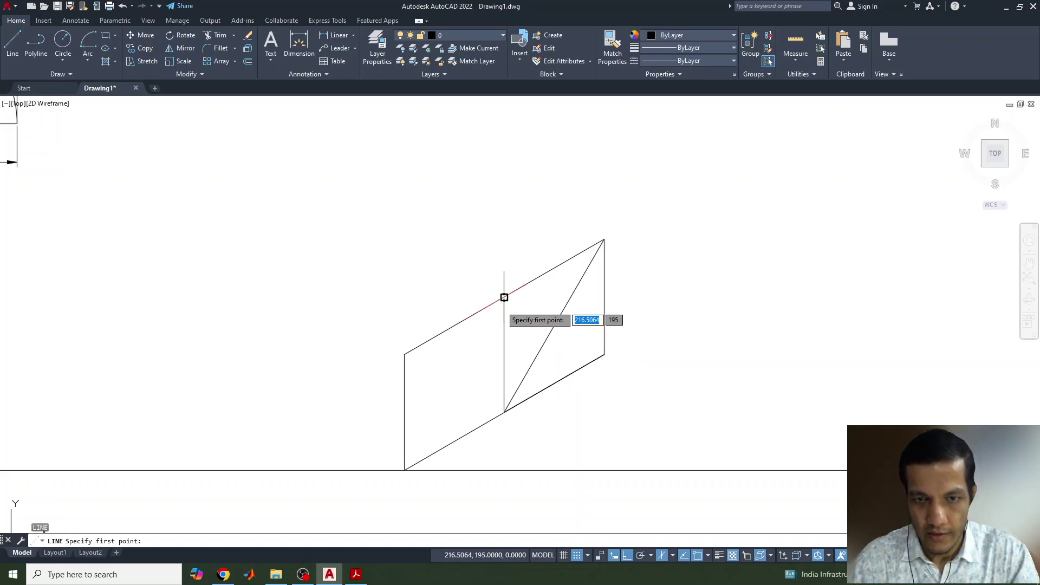
left_click(504, 298)
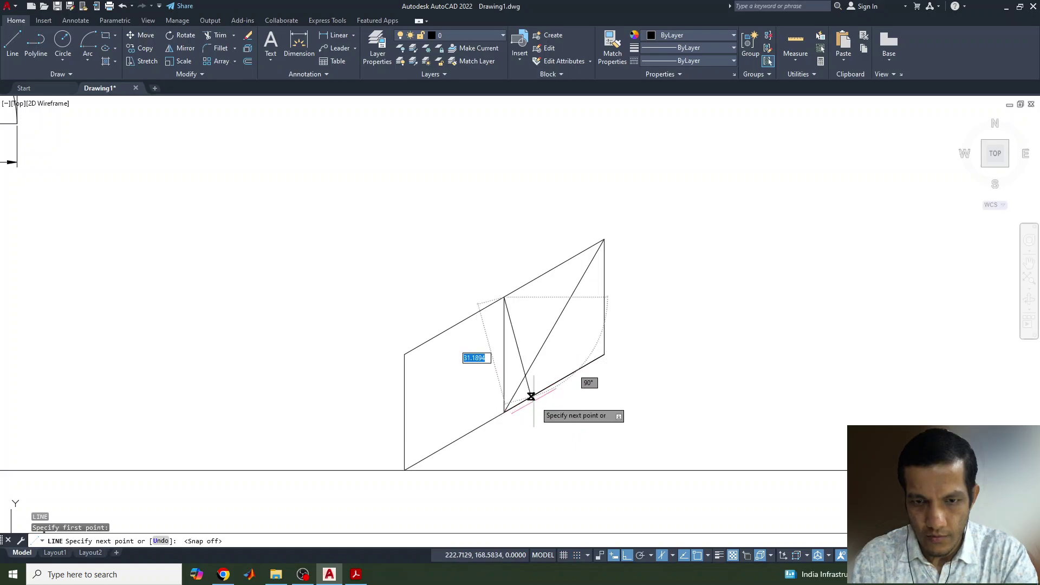
key("F9")
left_click(553, 384)
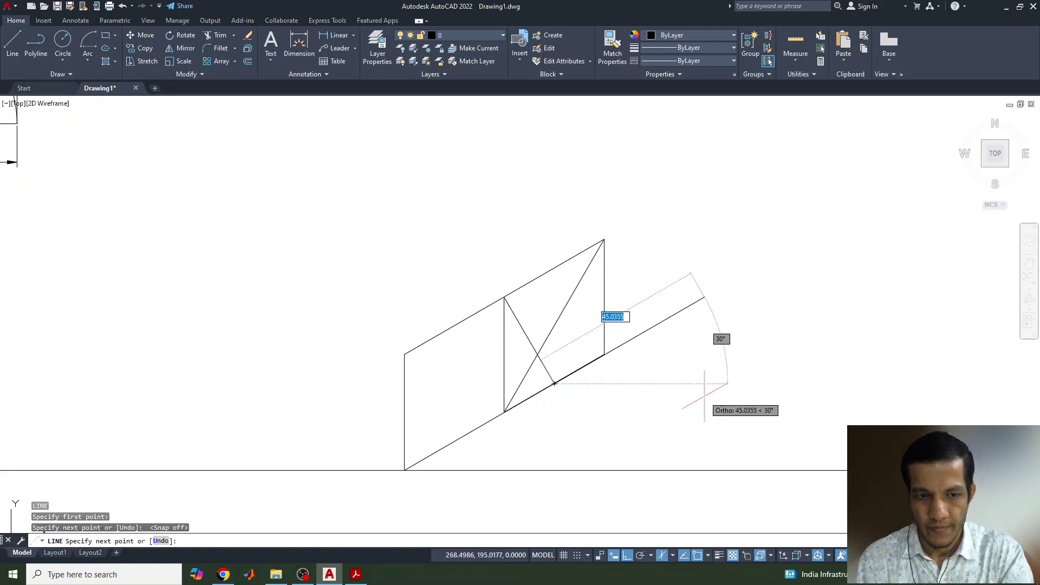
key("Return")
Draw a center-defined arc around the intersection of the two diagonal lines, between the upper edge's midpoint and the lower right corner.
mouse_move(684, 388)
middle_mouse_down()
mouse_move(669, 367)
mouse_move(685, 281)
mouse_move(715, 316)
middle_mouse_up()
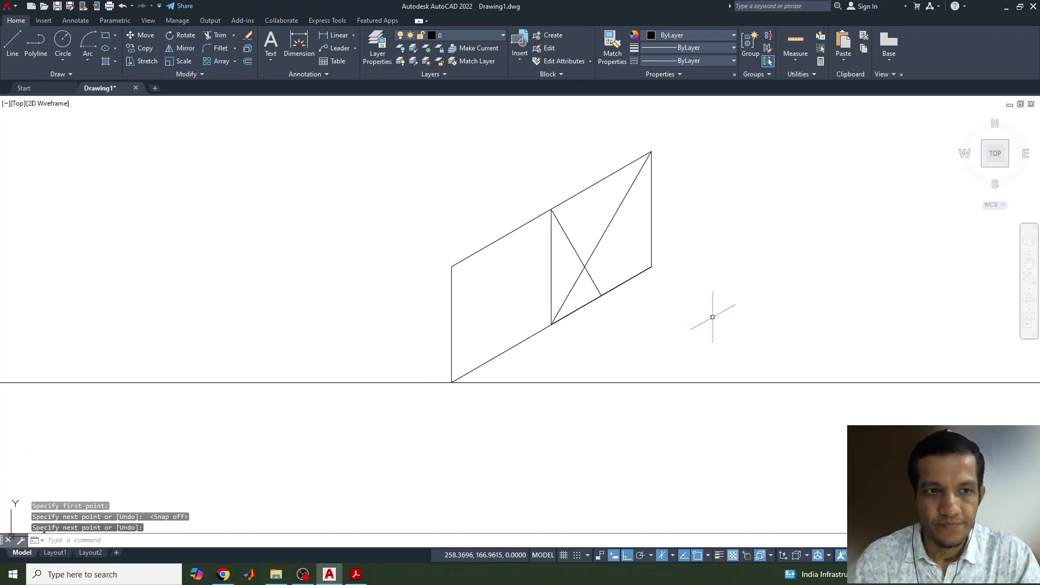
left_click(87, 58)
left_click(112, 239)
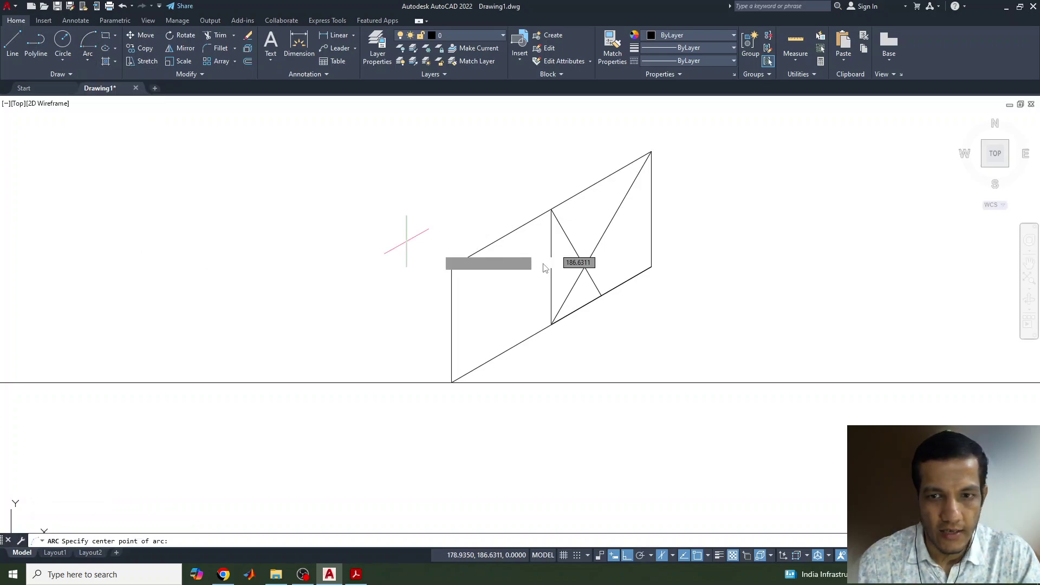
left_click(585, 266)
left_click(552, 209)
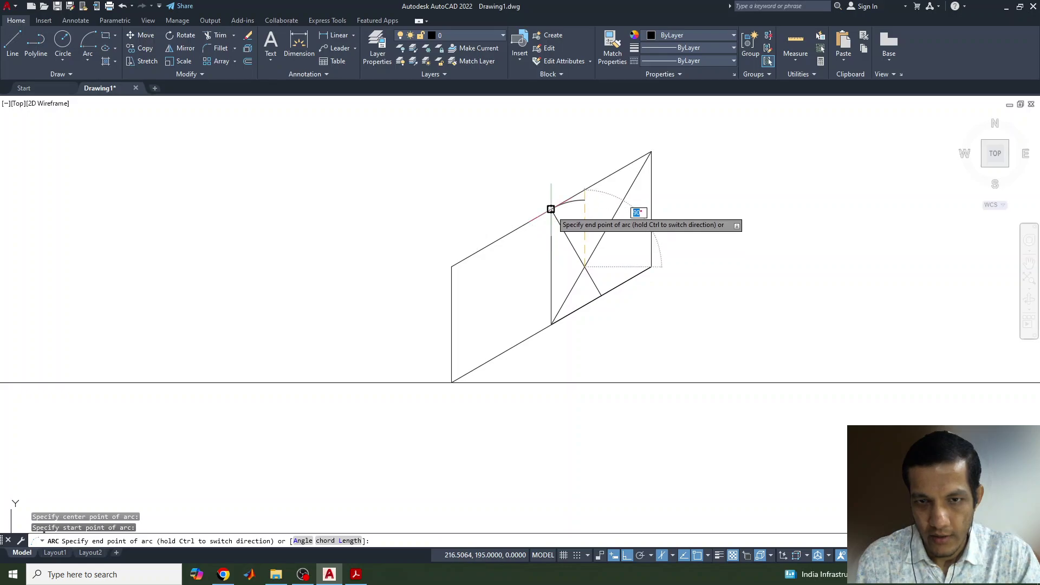
left_click(651, 267)
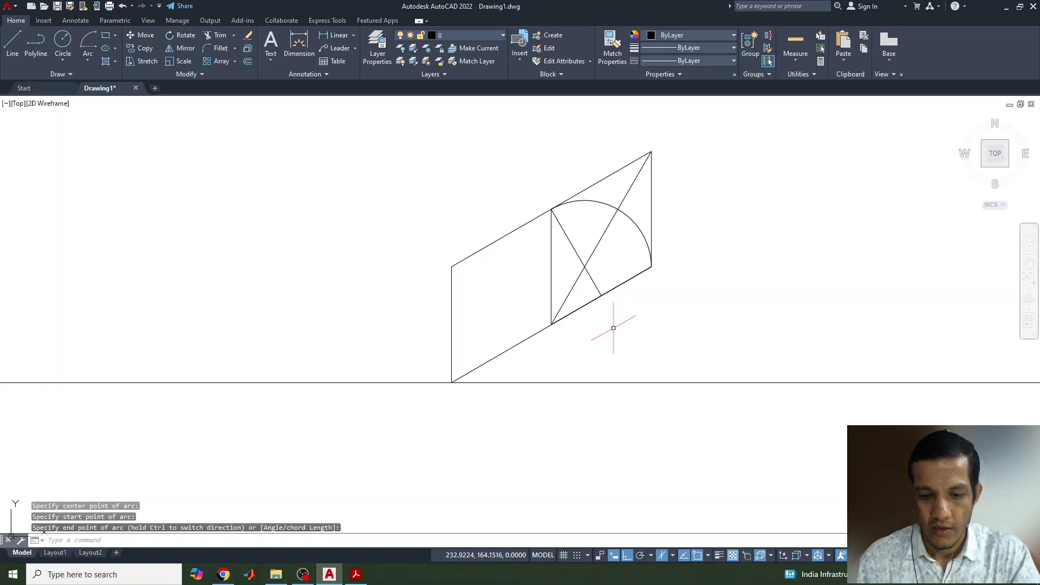
Draw a line from the parallelogram's lower right corner 30 straight down, continuing to its upper left corner.
type("l")
key("Return")
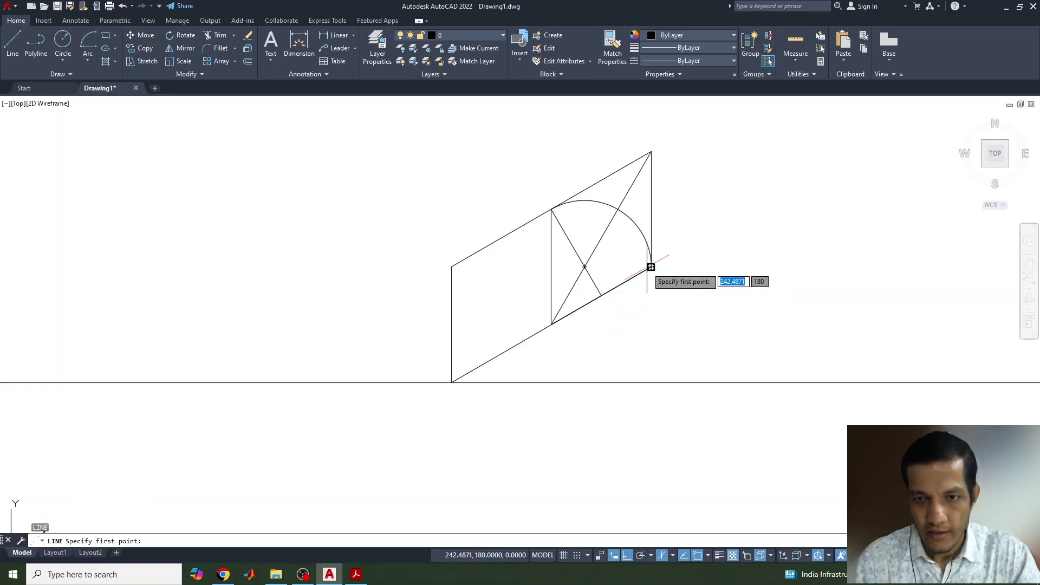
left_click(651, 266)
type("30")
key("Return")
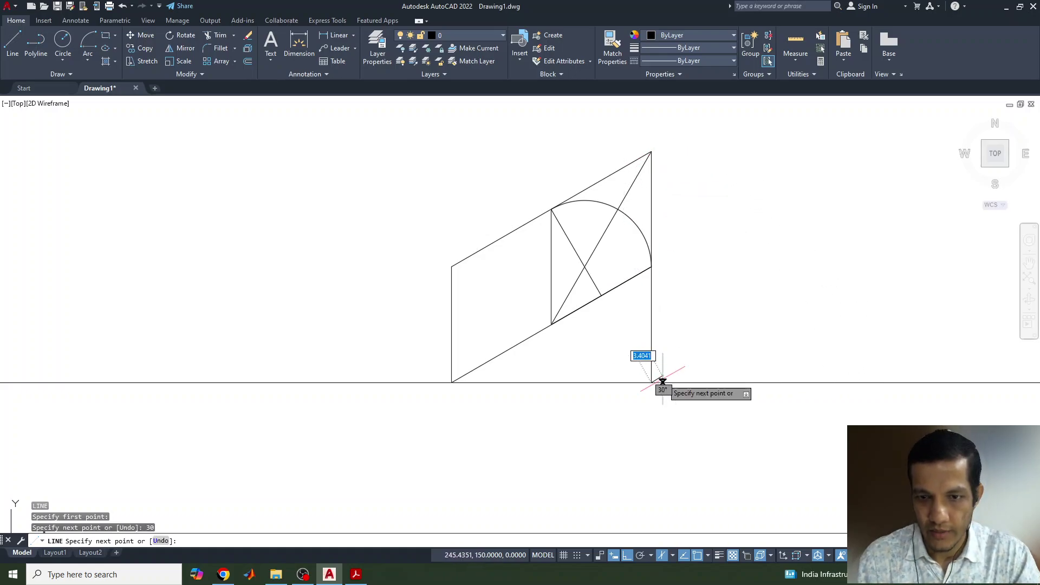
left_click(452, 267)
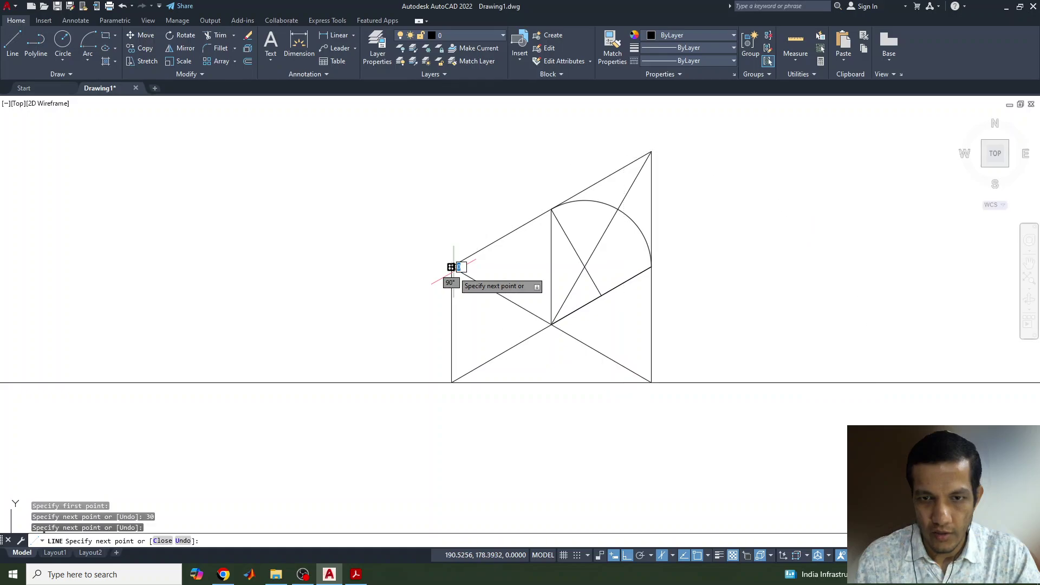
key("Return")
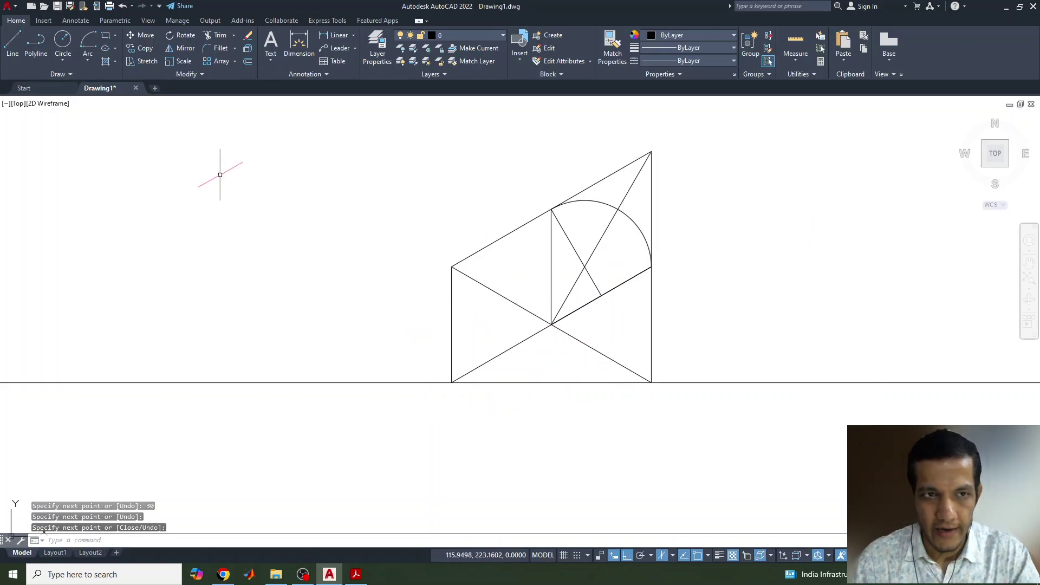
Draw a center-defined arc around the lower end of the new vertical line, from the lower left corner to the upper edge's midpoint.
left_click(87, 44)
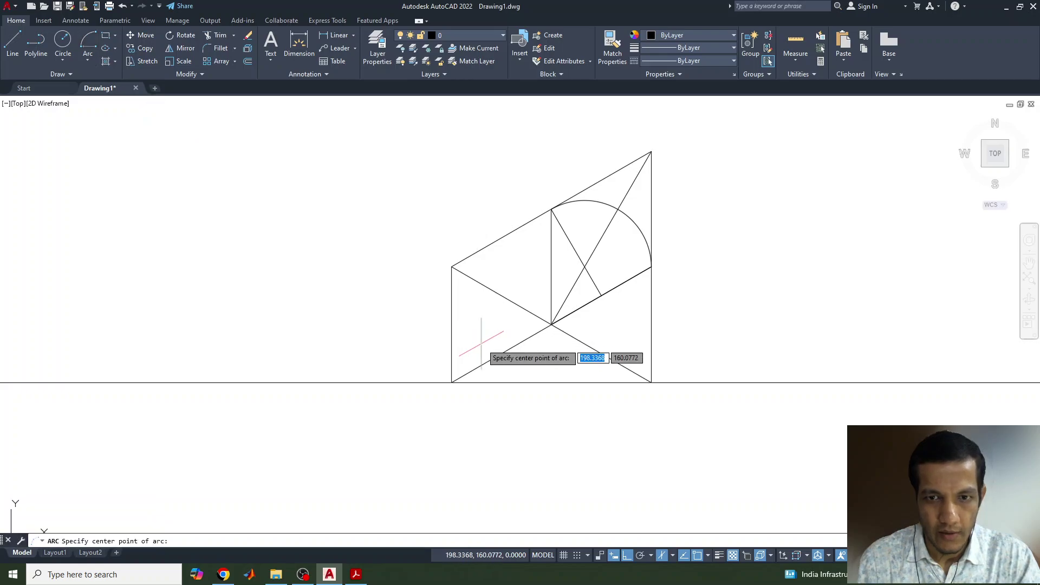
left_click(651, 382)
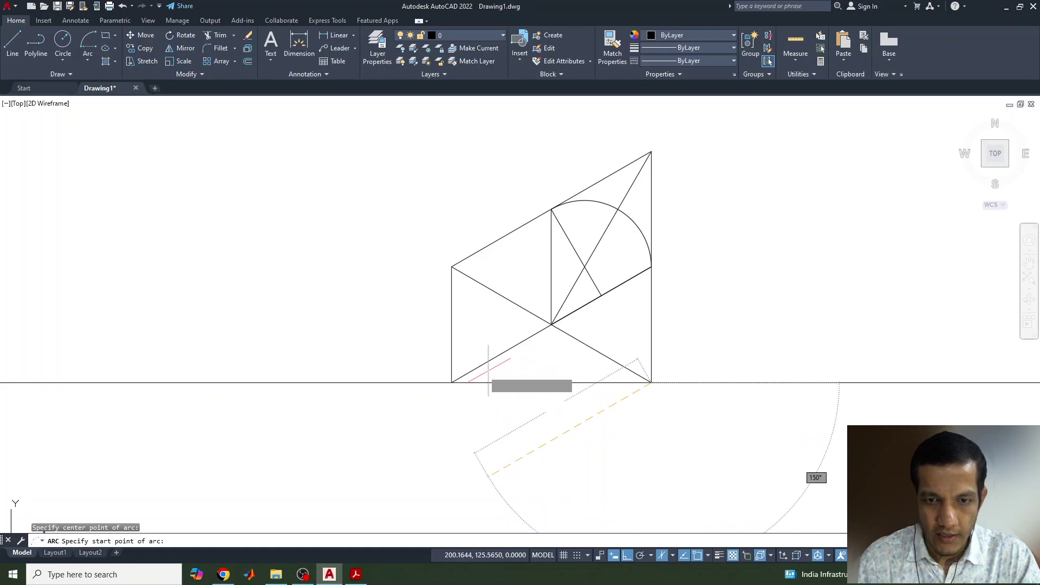
left_click(451, 382)
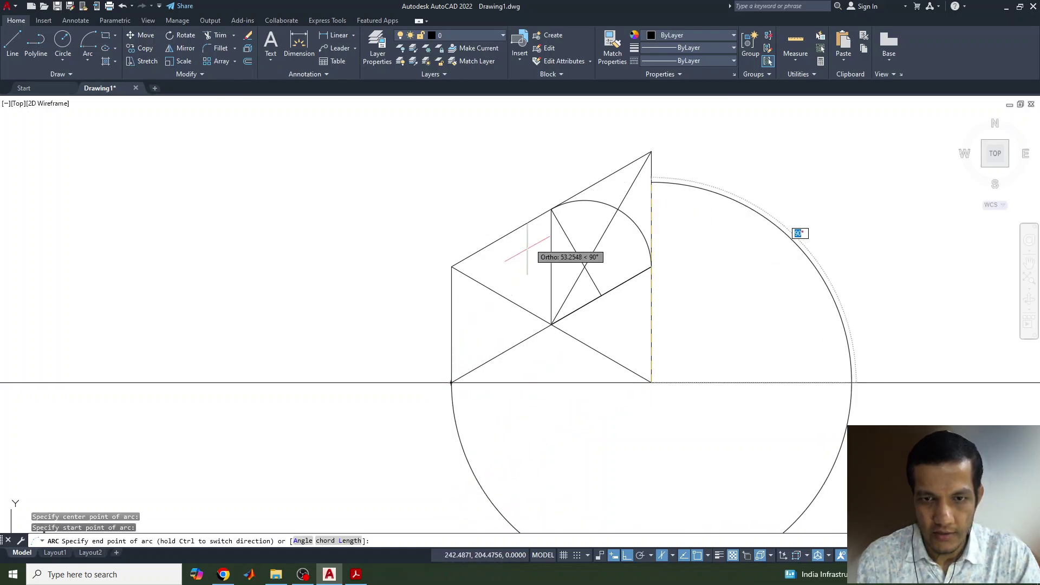
left_click(550, 209)
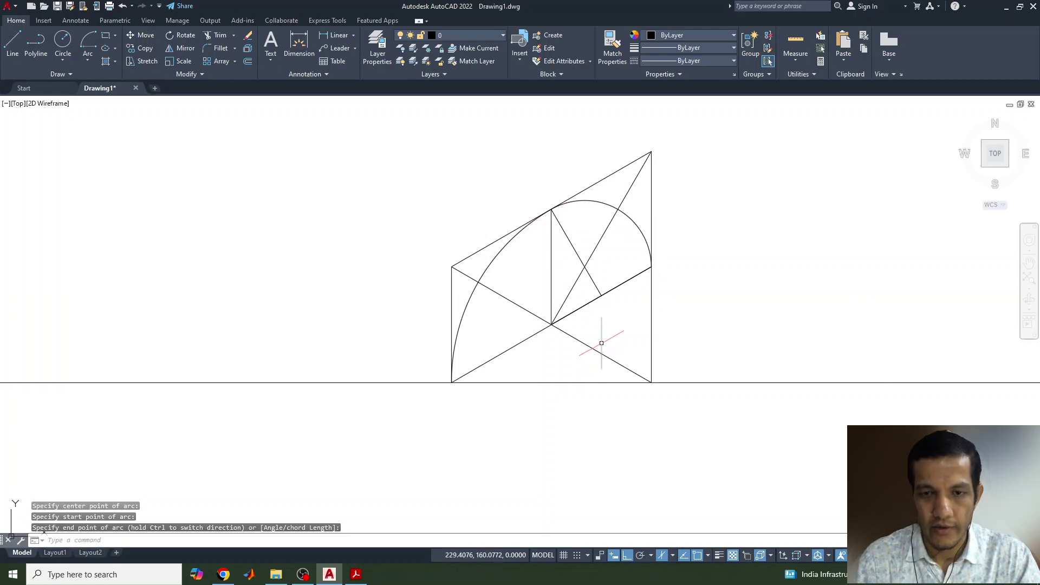
Highlight both arcs forming the isometric semicircle to inspect them, and clear the selection.
mouse_move(602, 343)
middle_mouse_down()
mouse_move(699, 337)
mouse_move(797, 385)
middle_mouse_up()
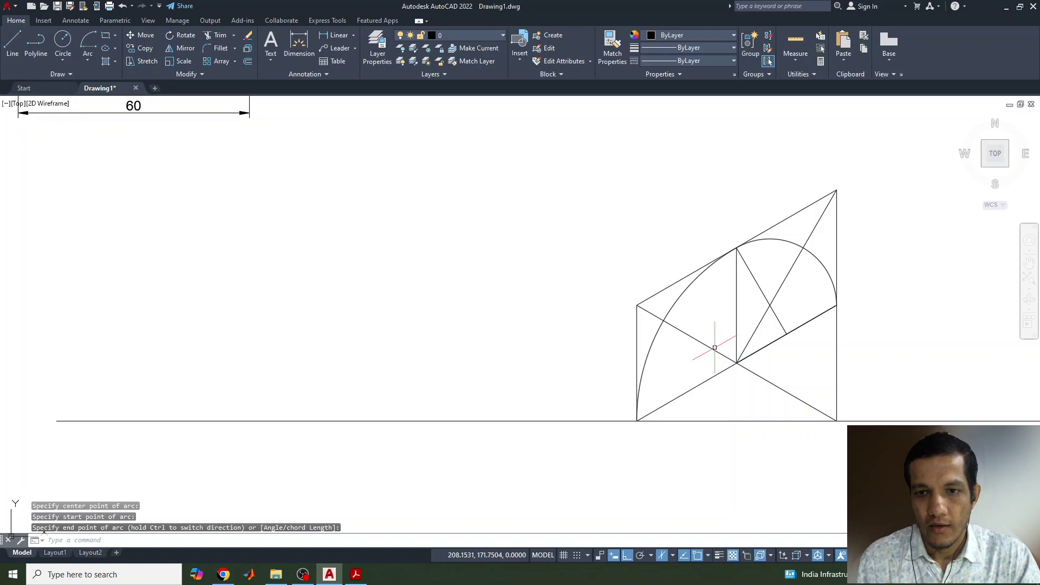
left_click(684, 291)
left_click(788, 240)
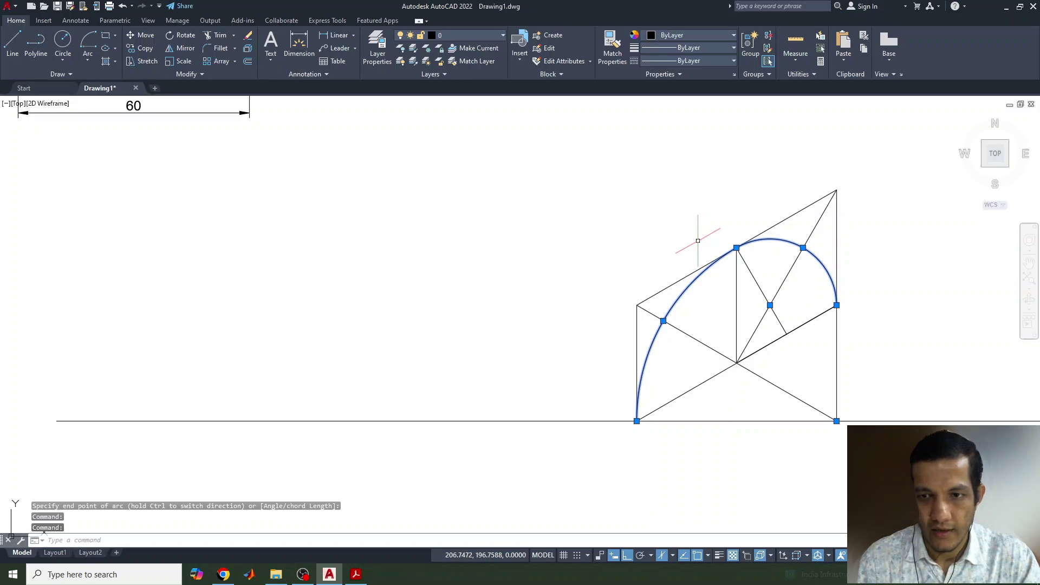
key("Escape")
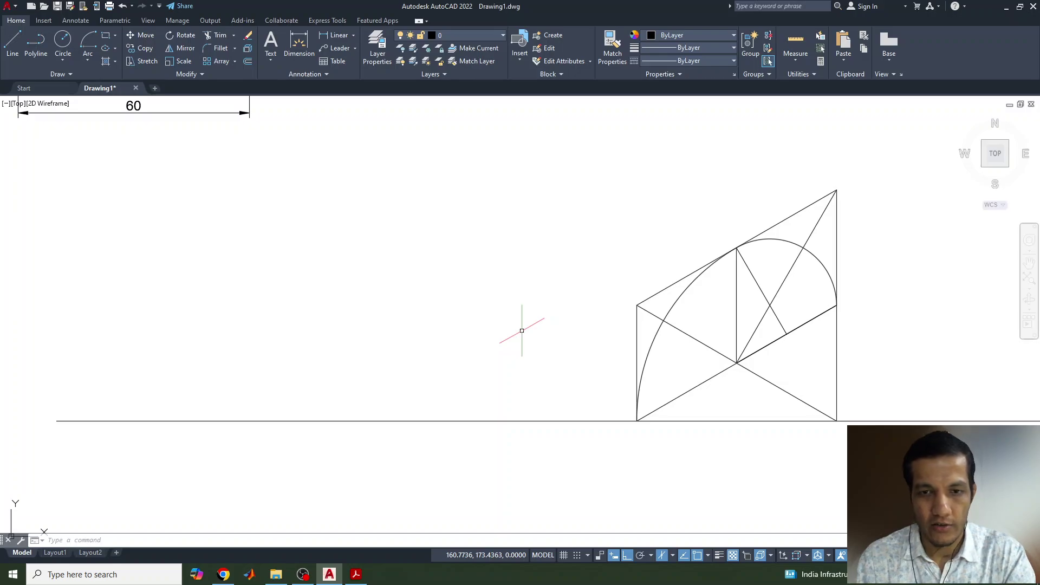
Switch to the left isoplane and draw a closed 60 by 30 parallelogram rising from the horizontal baseline, left of the finished view.
key("F5")
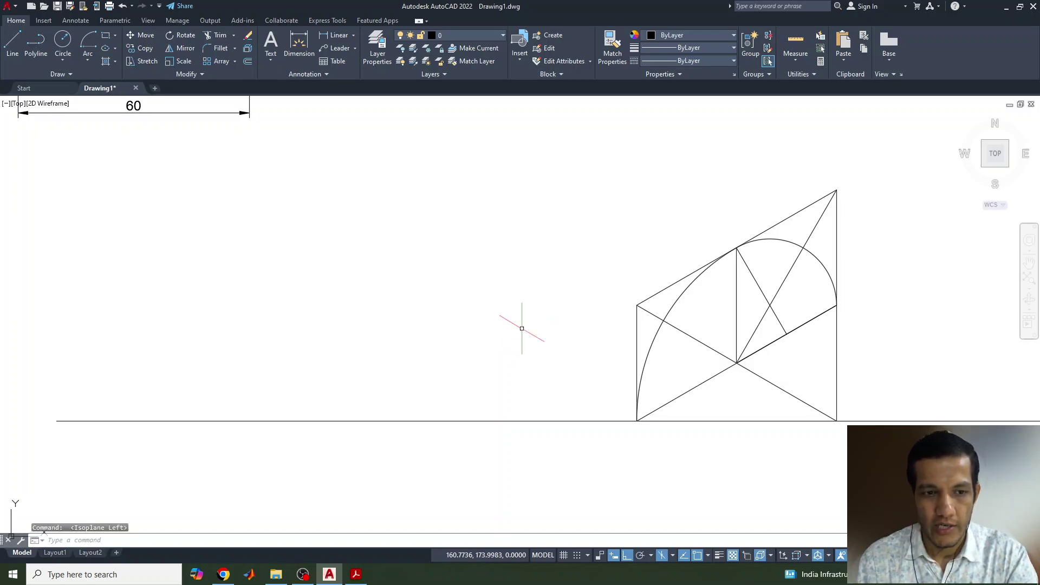
key("l")
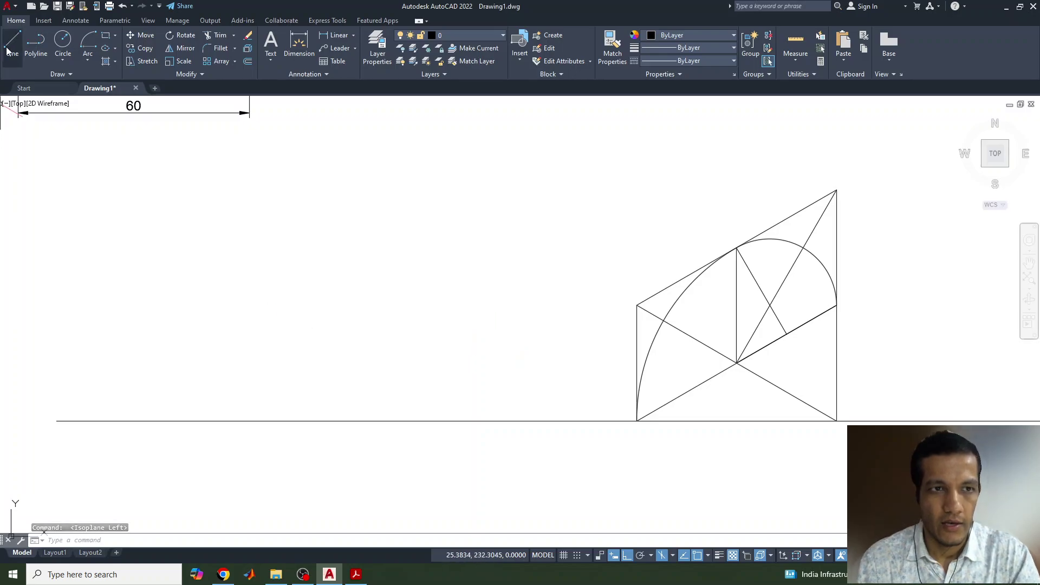
key("Return")
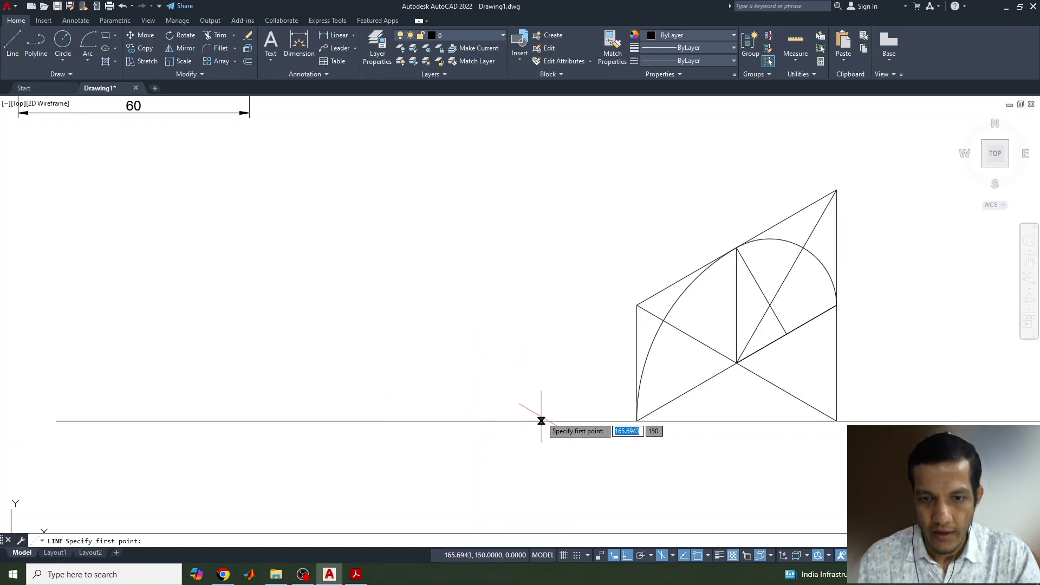
left_click(543, 421)
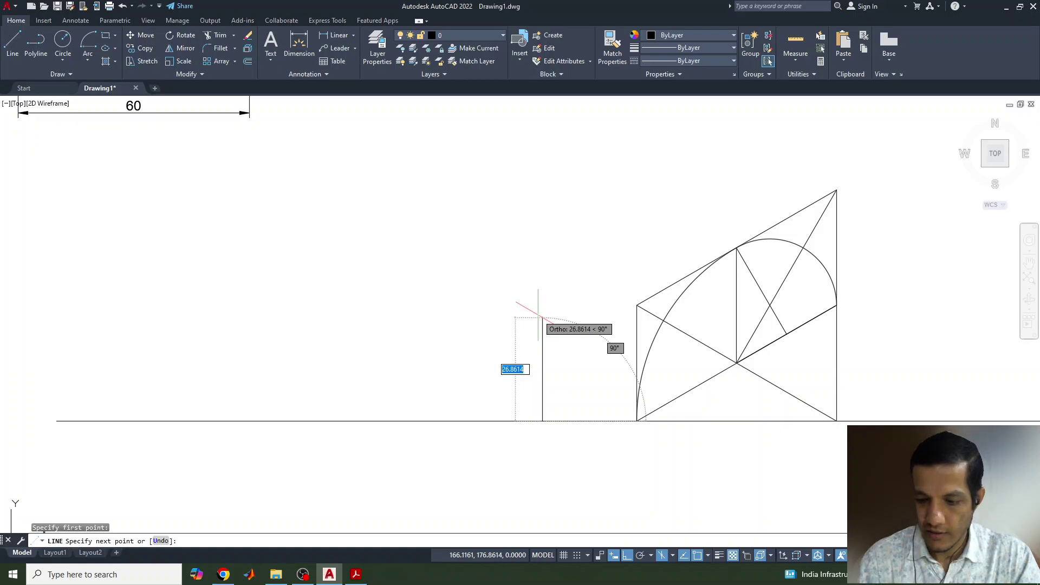
type("30")
key("Return")
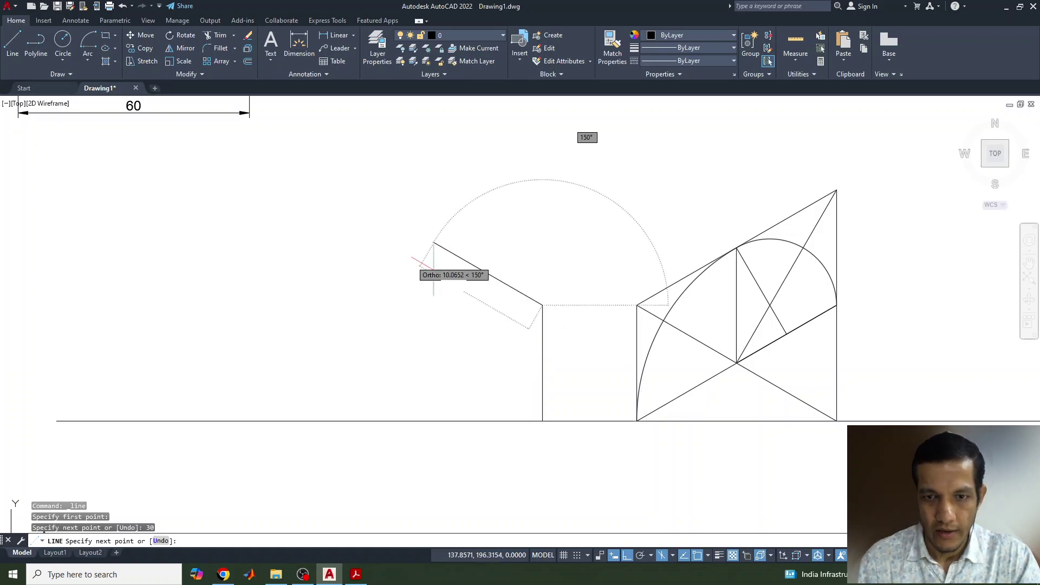
type("60")
key("Return")
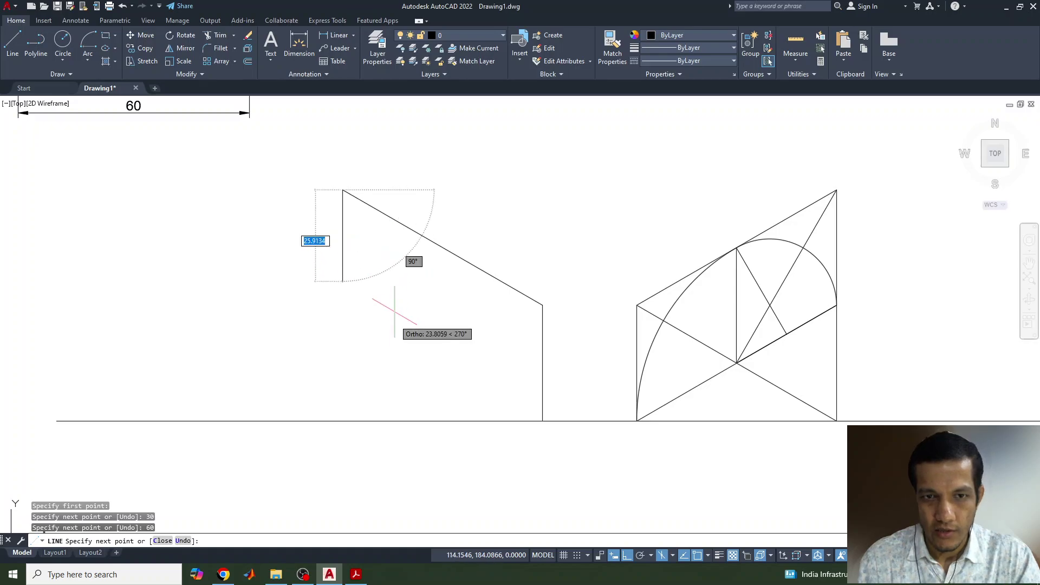
type("30")
key("Return")
type("60")
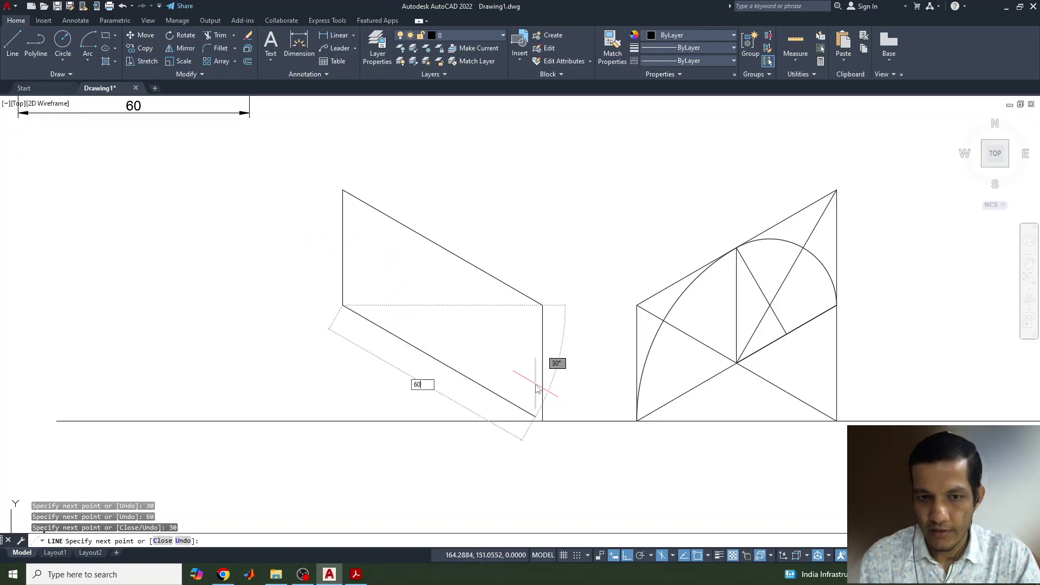
key("Return")
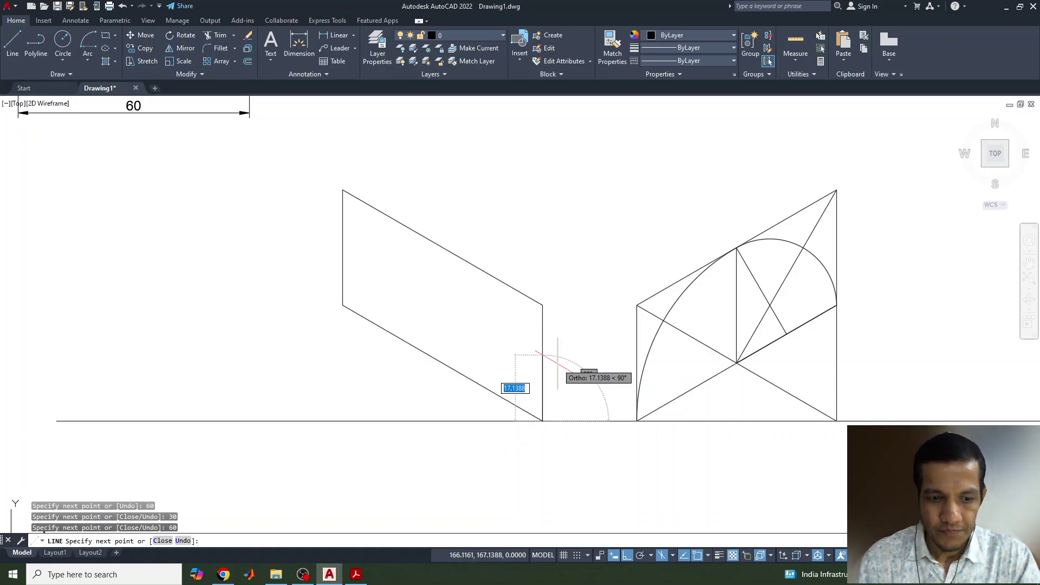
key("Return")
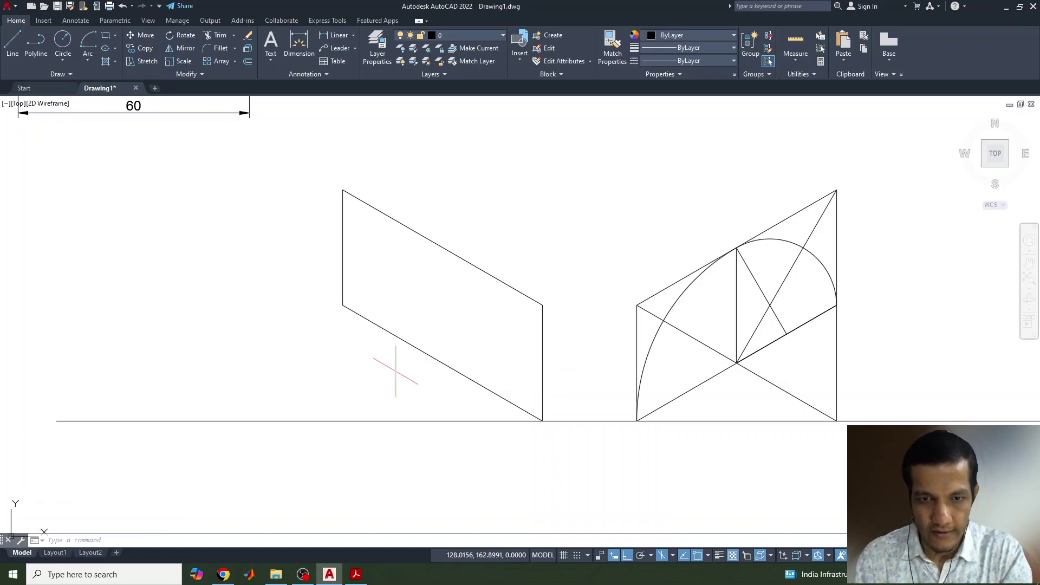
Draw a line from the new parallelogram's lower left corner 30 along its lower edge, then vertically up to the upper edge's midpoint.
key("Return")
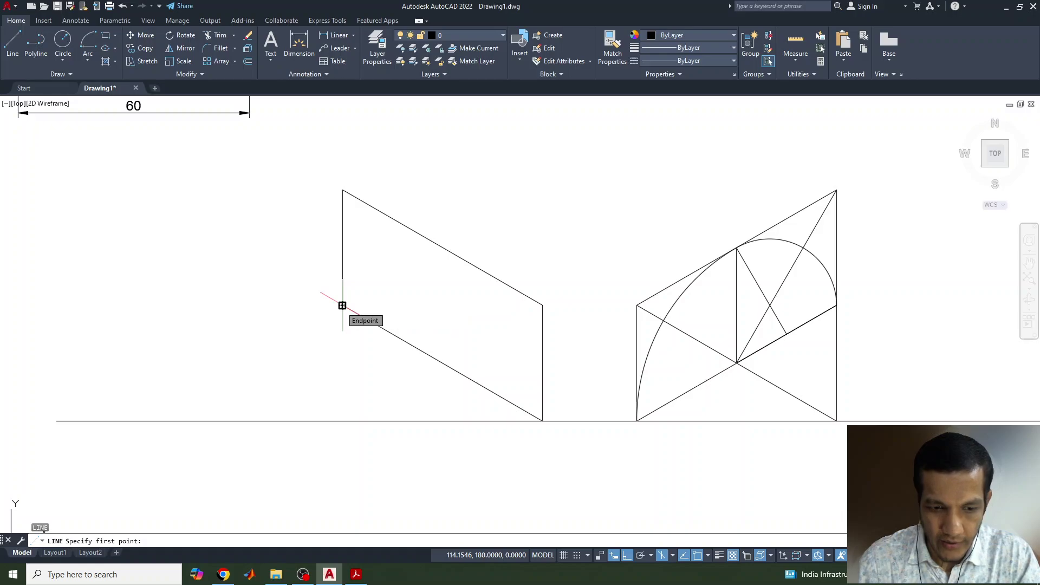
left_click(343, 306)
type("30")
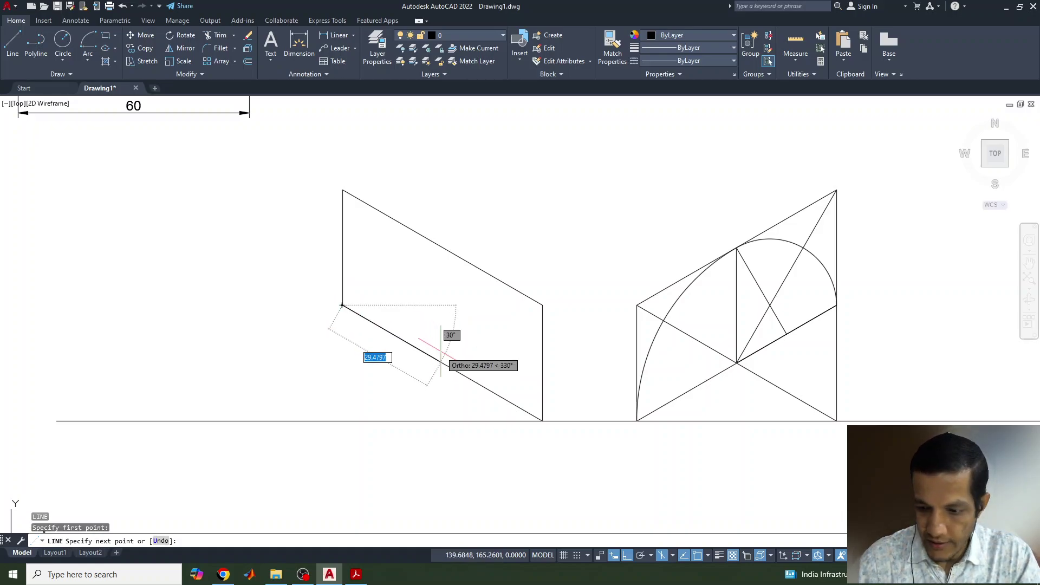
key("Return")
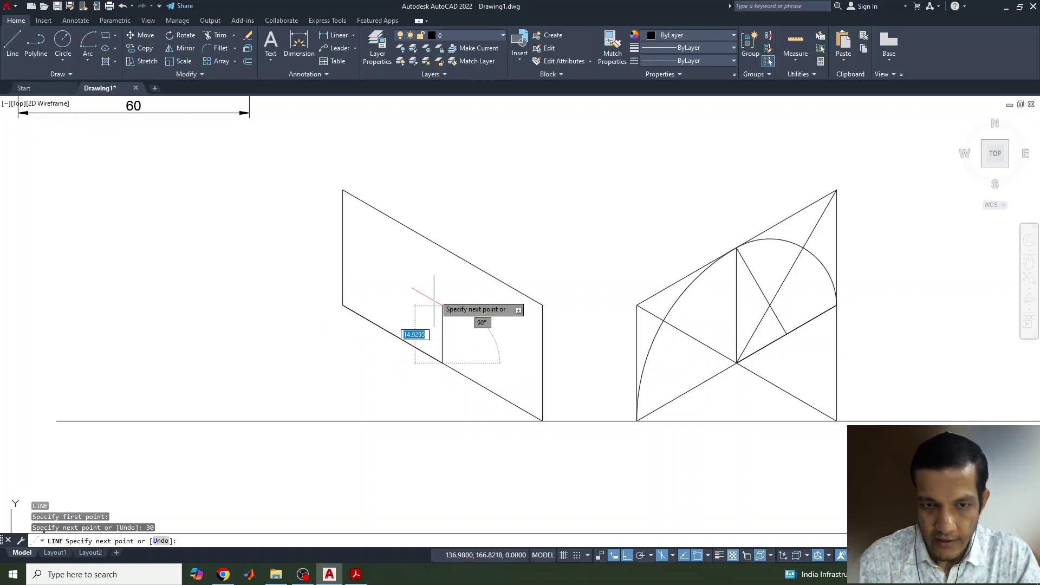
left_click(442, 247)
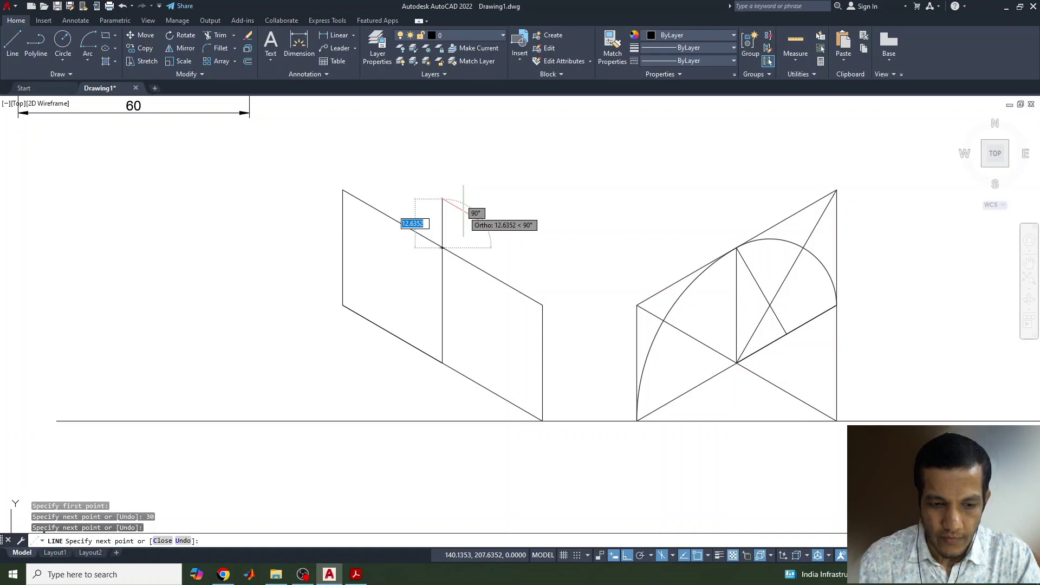
key("Return")
Draw diagonals from the lower edge's midpoint to the upper left corner, and from the upper edge's midpoint to the midpoint of the lower edge's left half.
key("Return")
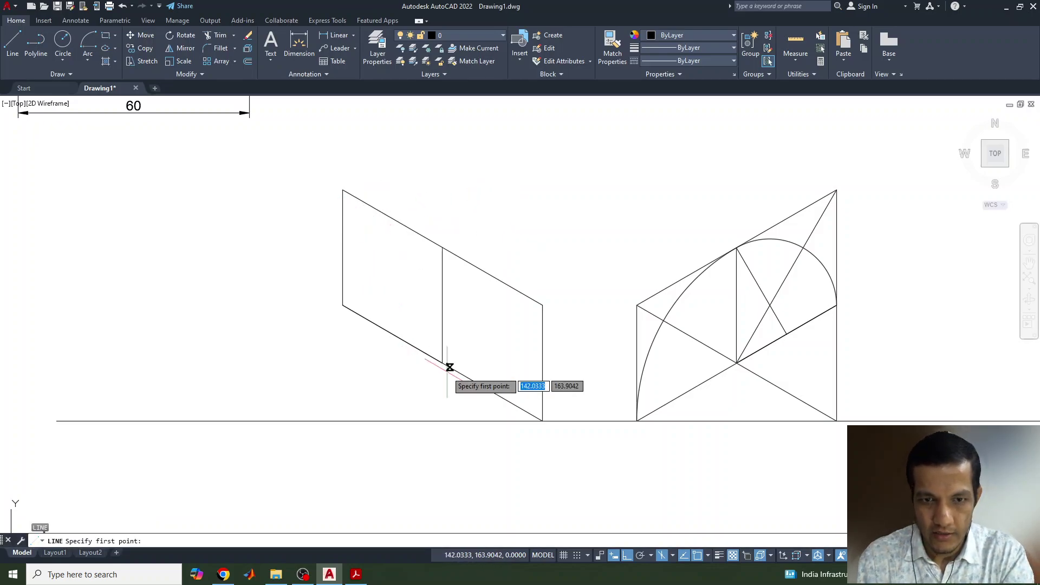
left_click(443, 362)
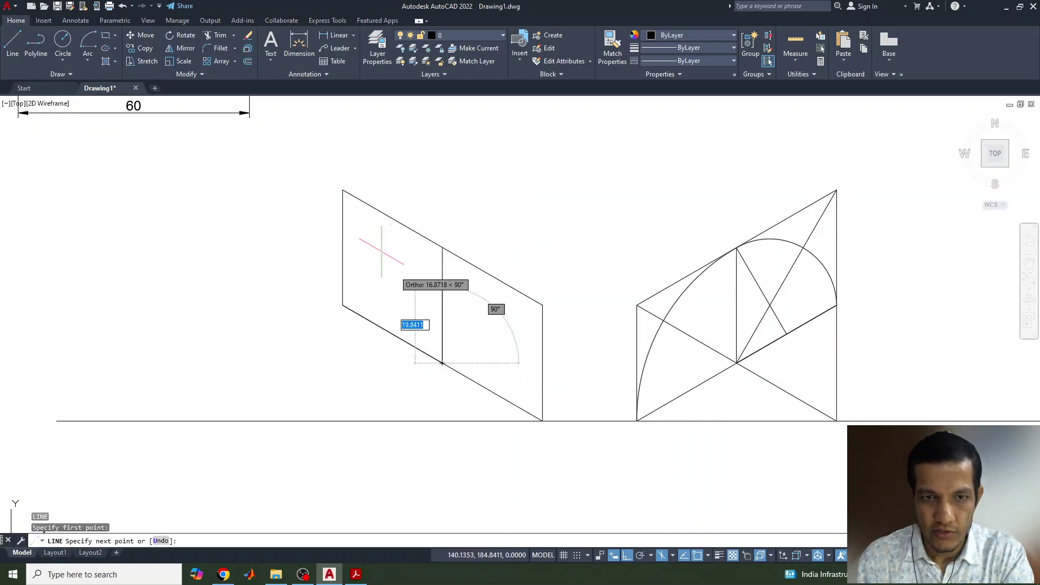
left_click(342, 190)
key("Return")
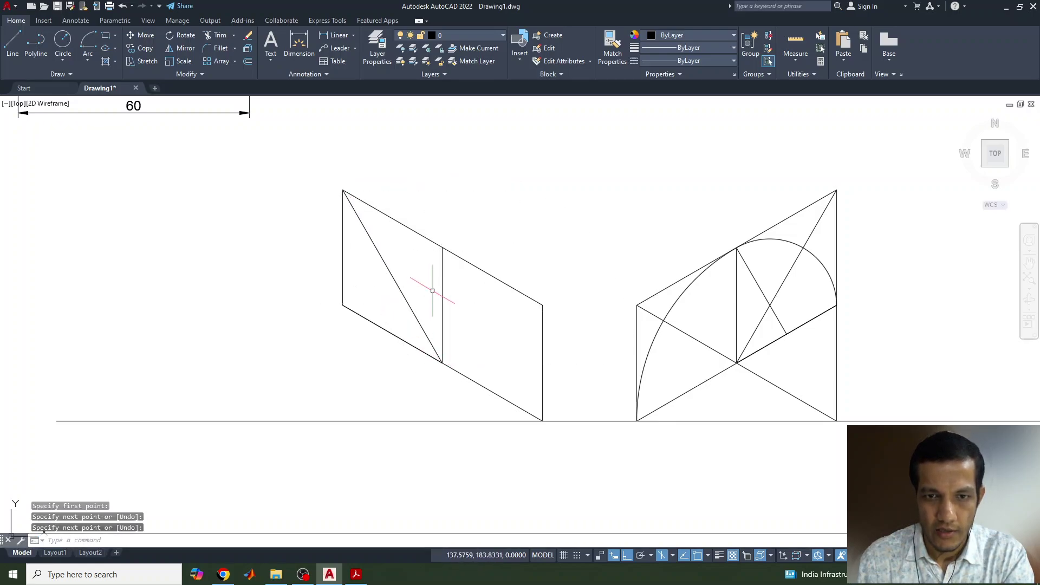
key("Return")
left_click(442, 248)
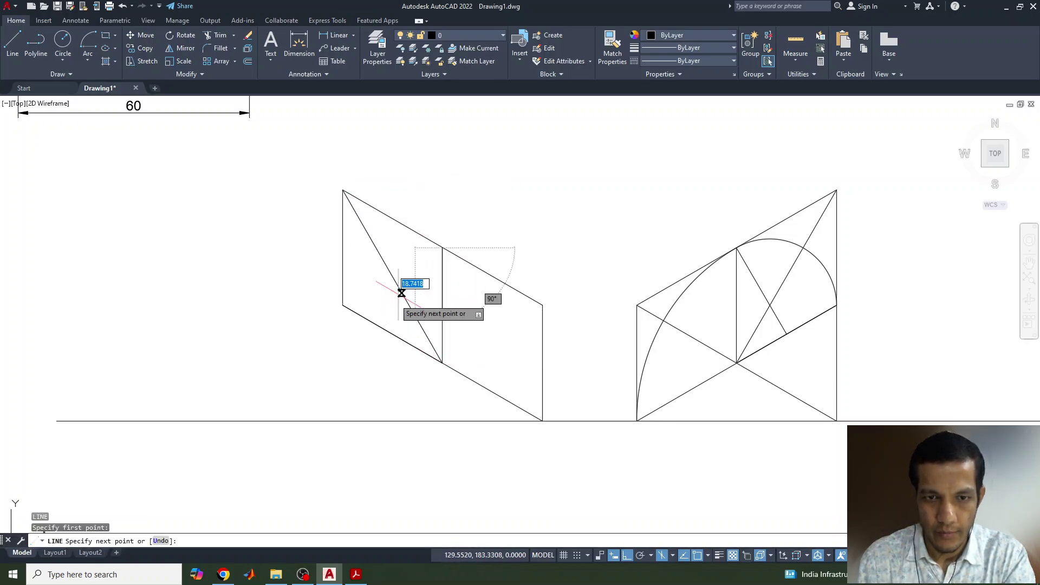
left_click(392, 334)
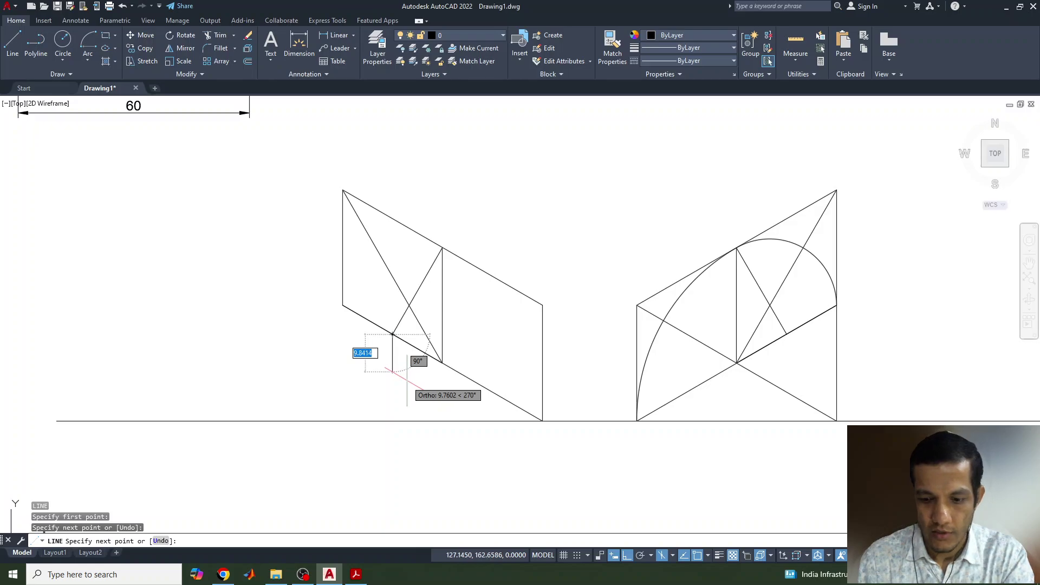
key("Return")
Draw a center-defined arc around the intersection of the two diagonals, from the upper edge's midpoint to the lower left corner.
left_click(88, 42)
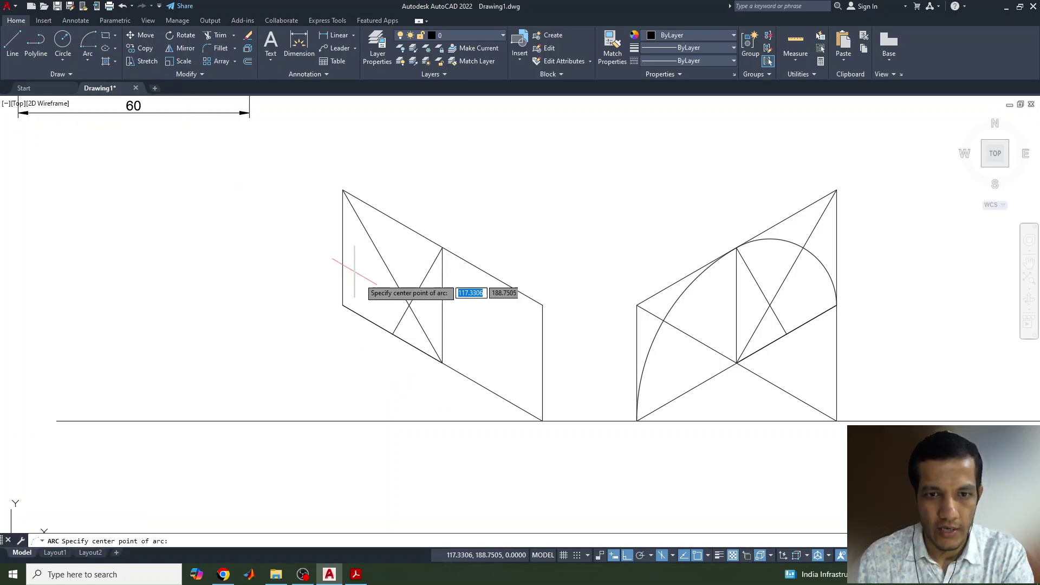
left_click(409, 305)
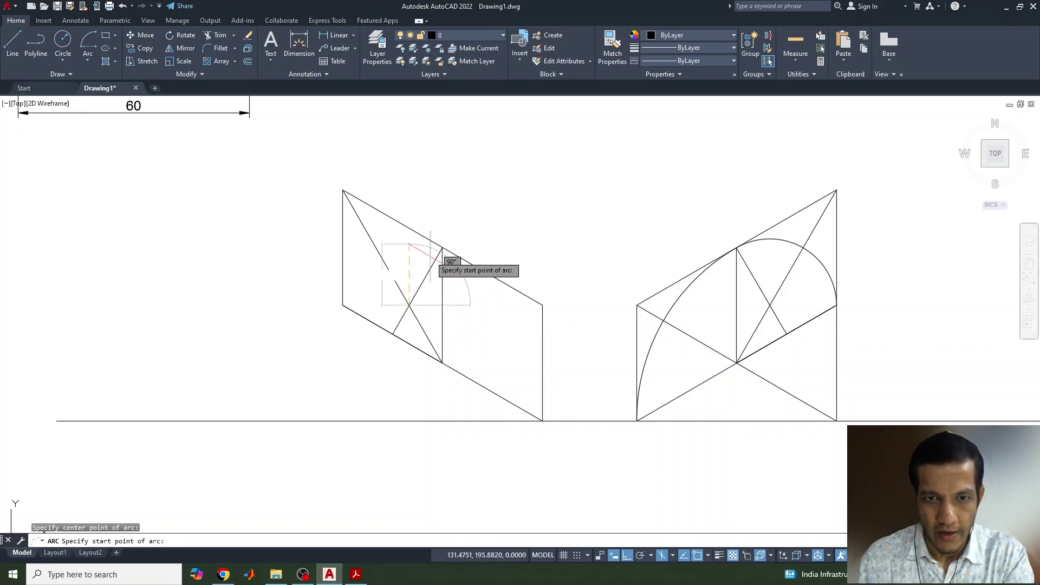
left_click(442, 247)
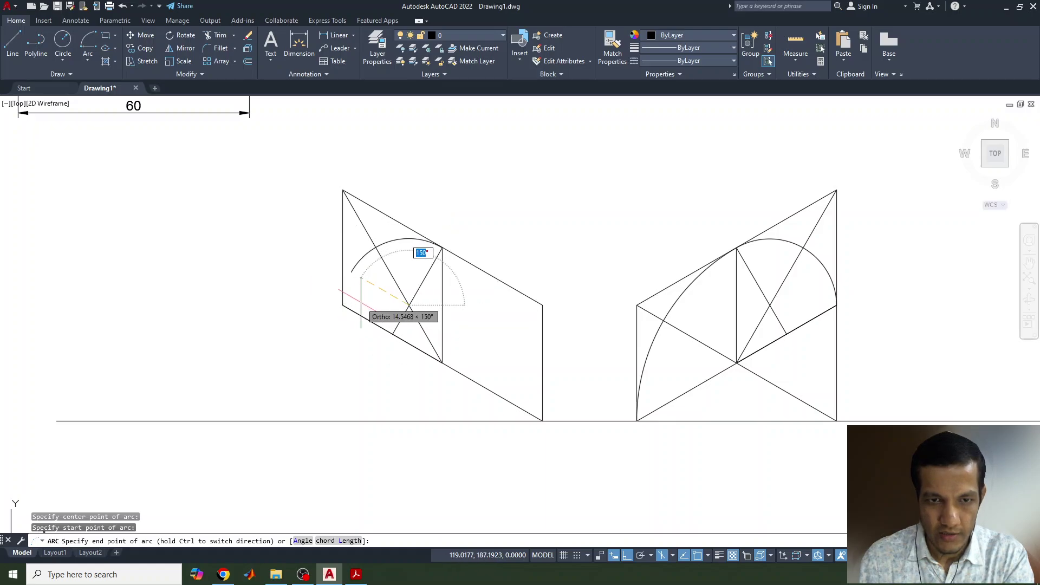
left_click(341, 305)
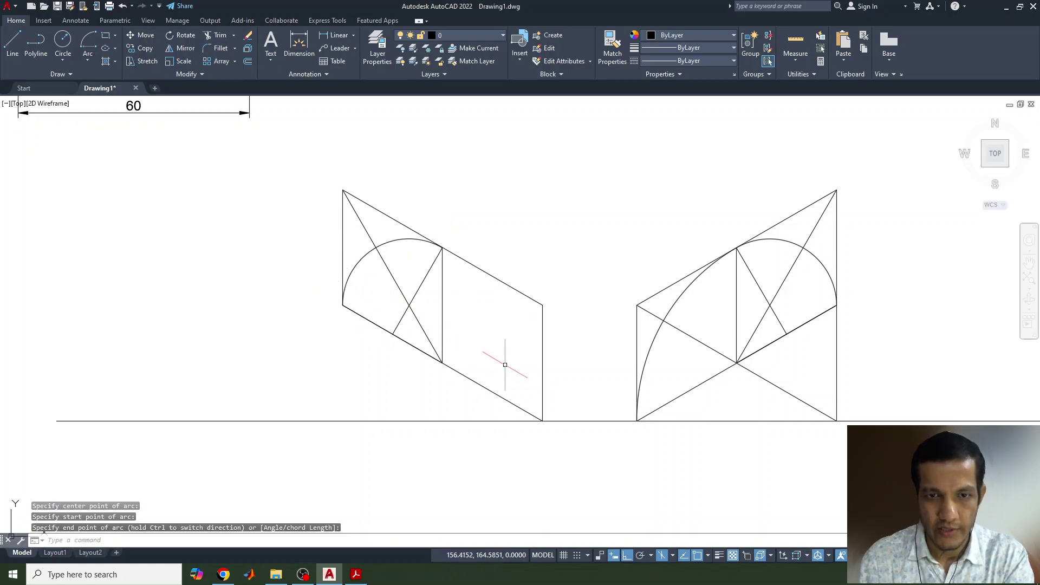
Draw a line from the left parallelogram's lower left corner 30 straight down, continuing to its upper right corner.
middle_click_drag(505, 370, 470, 309)
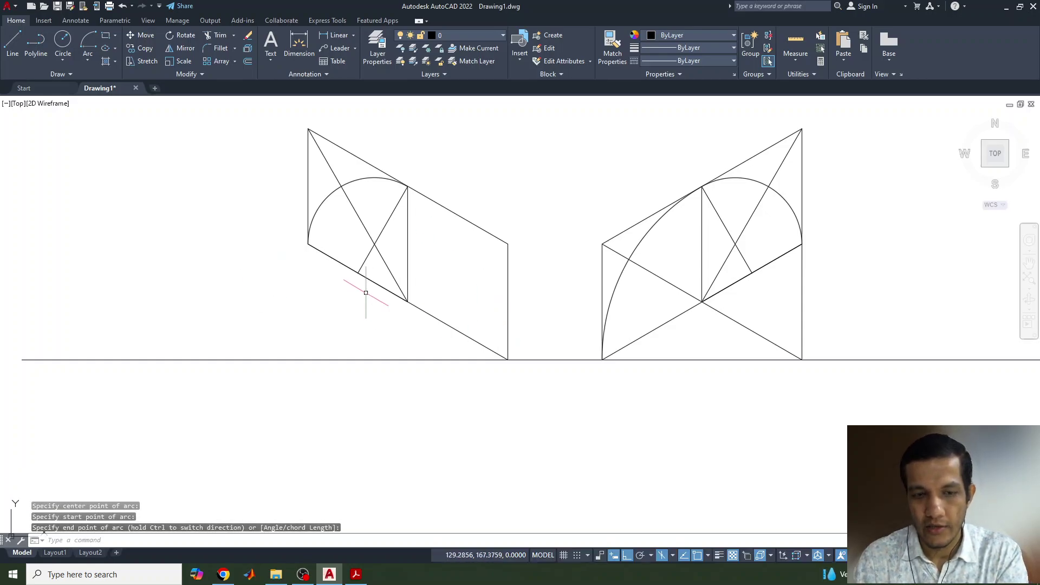
type("l")
key("Return")
left_click(308, 244)
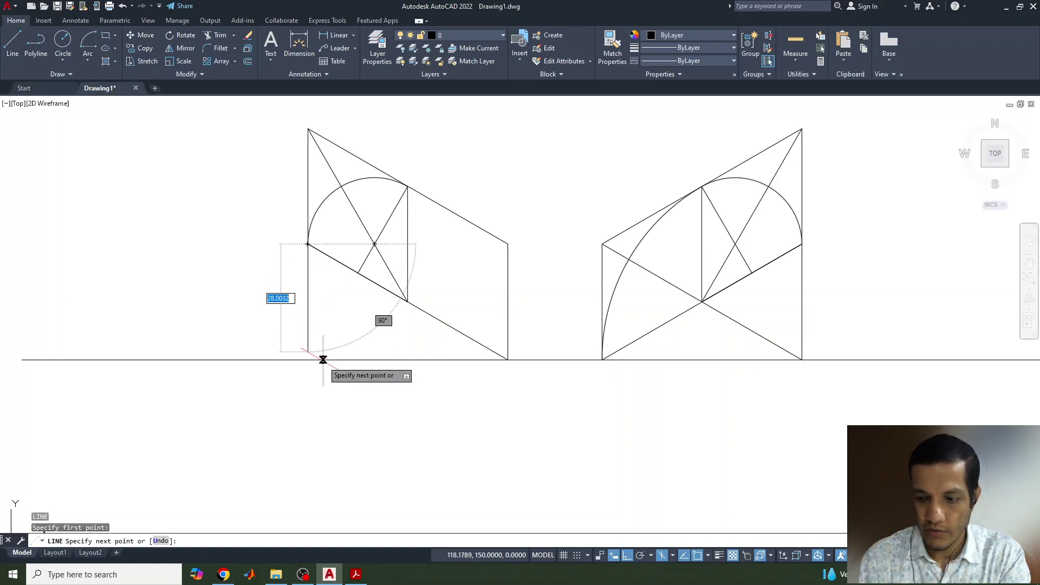
key("Return")
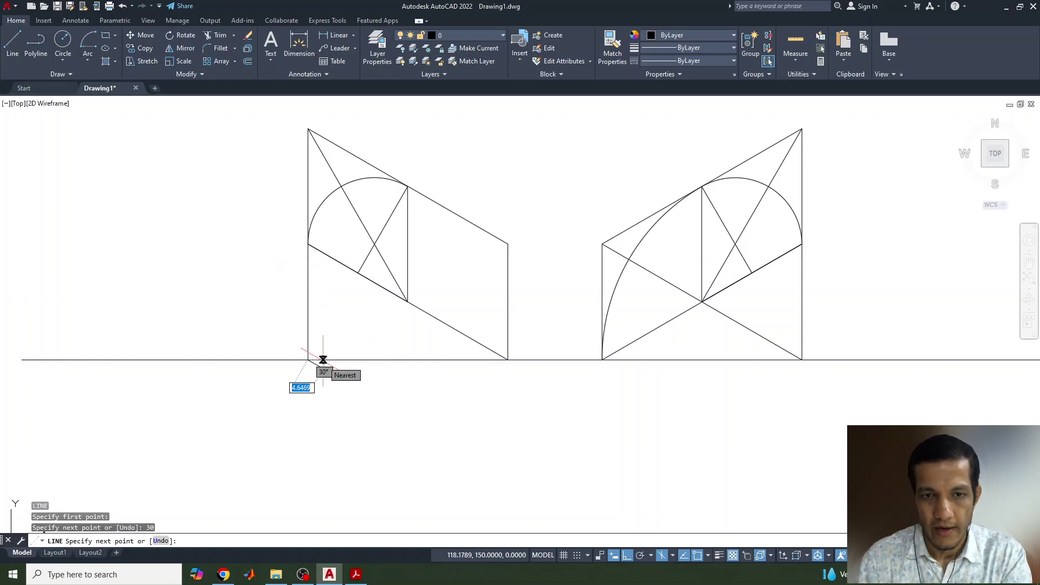
left_click(507, 244)
key("Return")
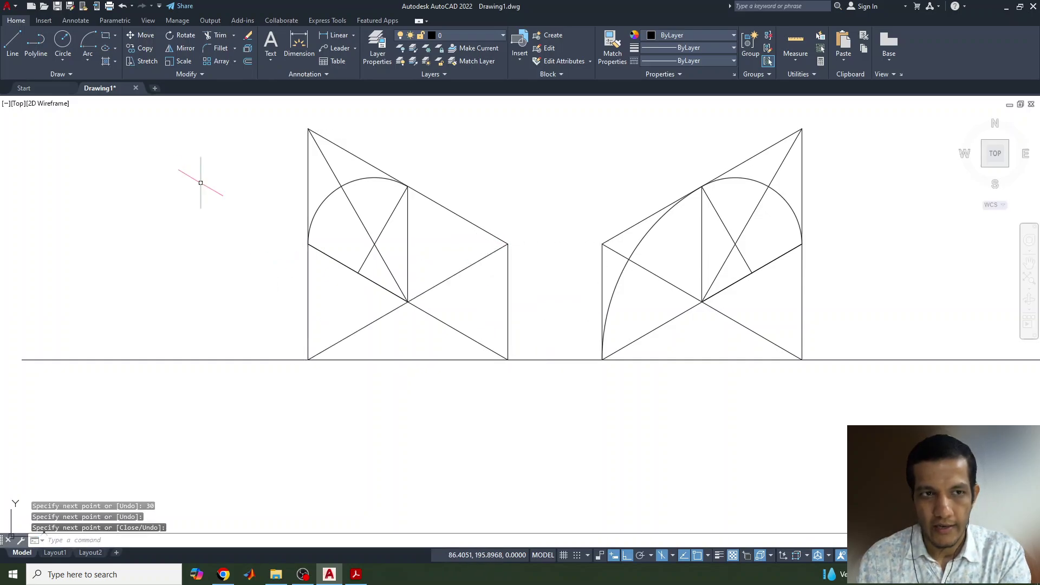
Draw a center-defined arc around the new vertical line's lower end, from the lower right corner to the upper edge's midpoint.
left_click(89, 42)
left_click(307, 359)
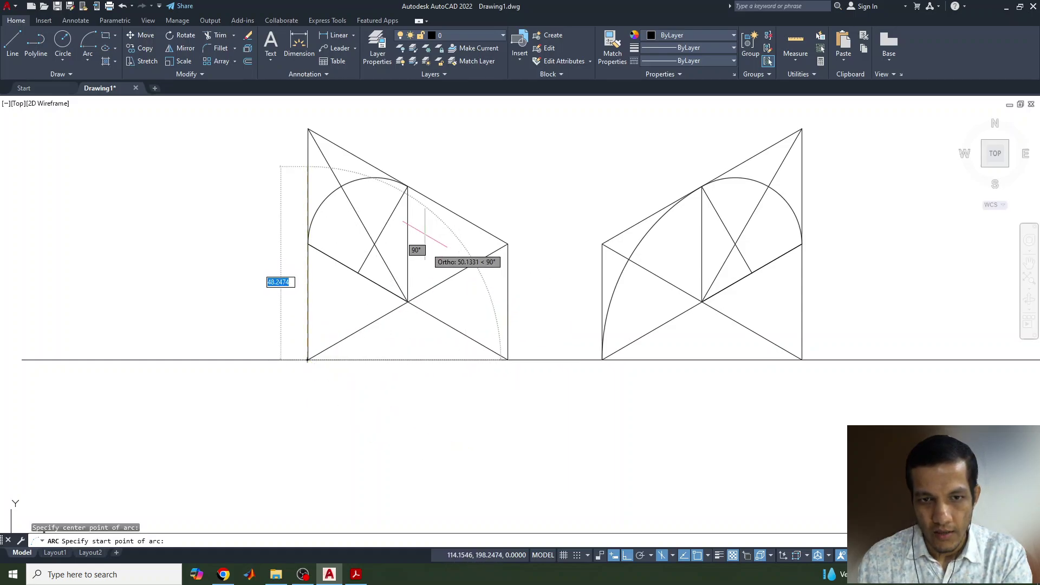
left_click(508, 360)
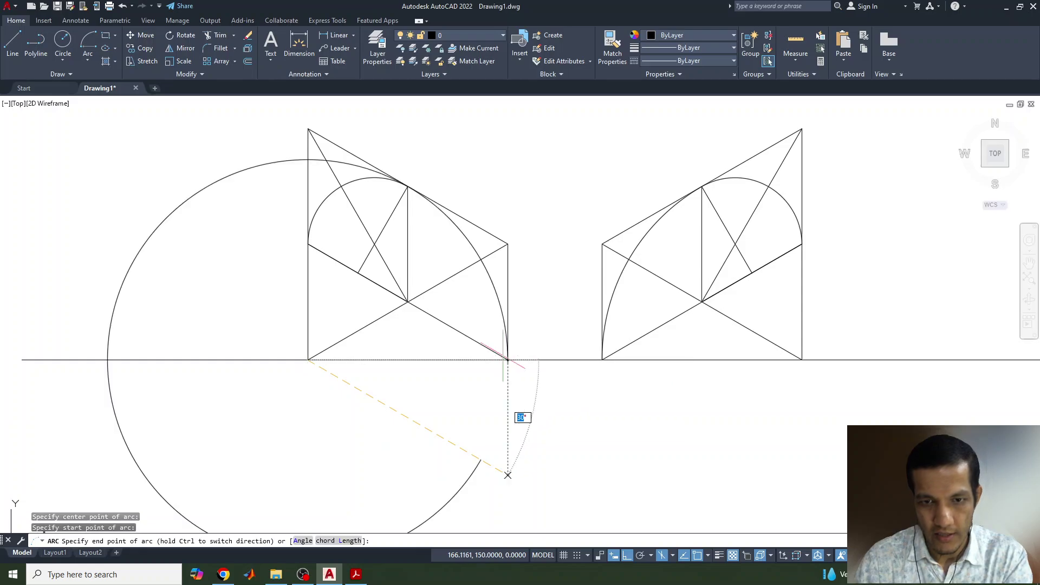
left_click(408, 186)
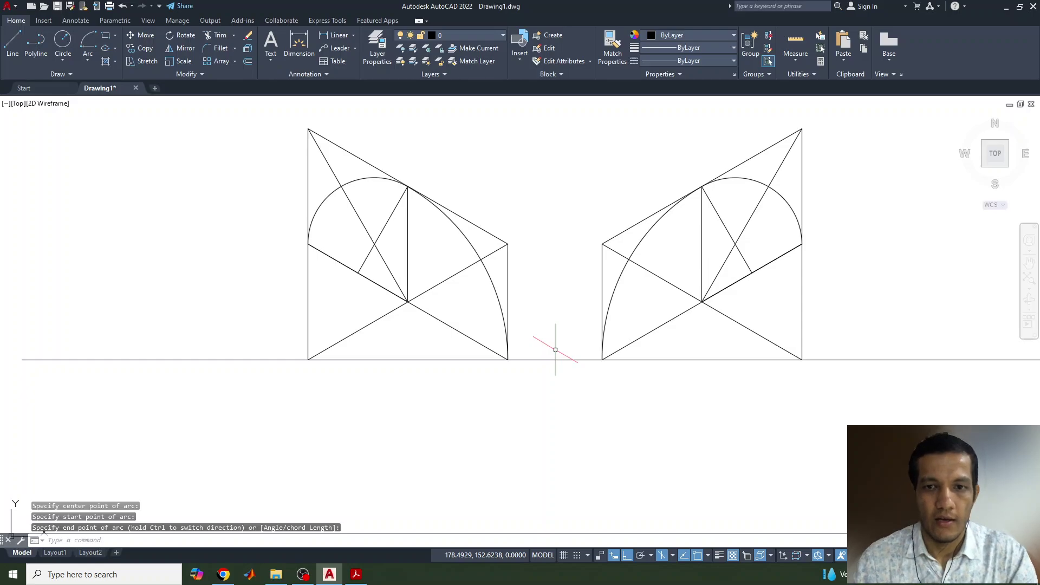
Set the four arcs of both isometric semicircles to Red with a 0.30 mm lineweight.
scroll(573, 356, "down", 3)
middle_click_drag(558, 327, 435, 374)
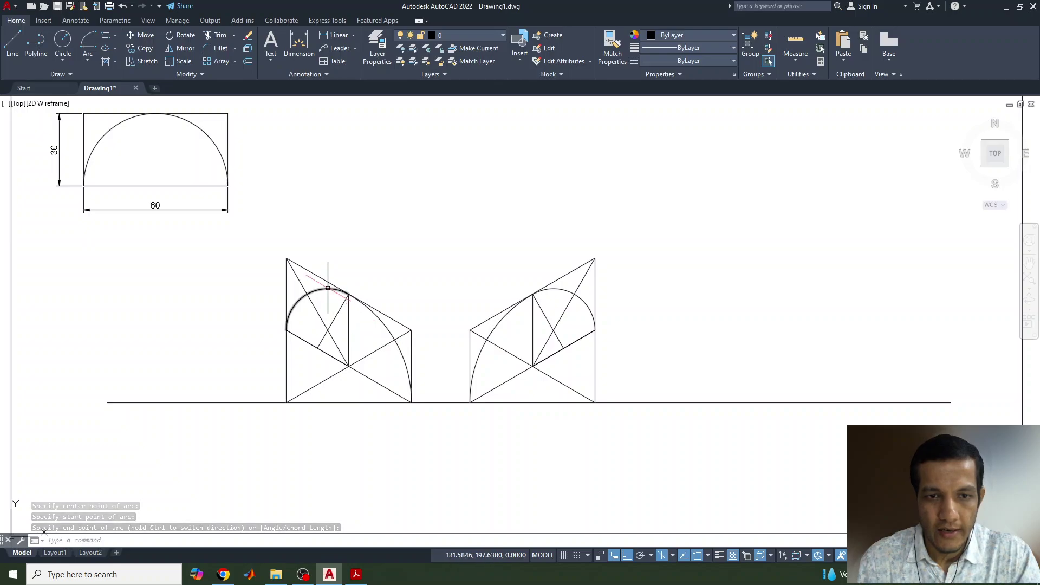
left_click(338, 291)
left_click(378, 319)
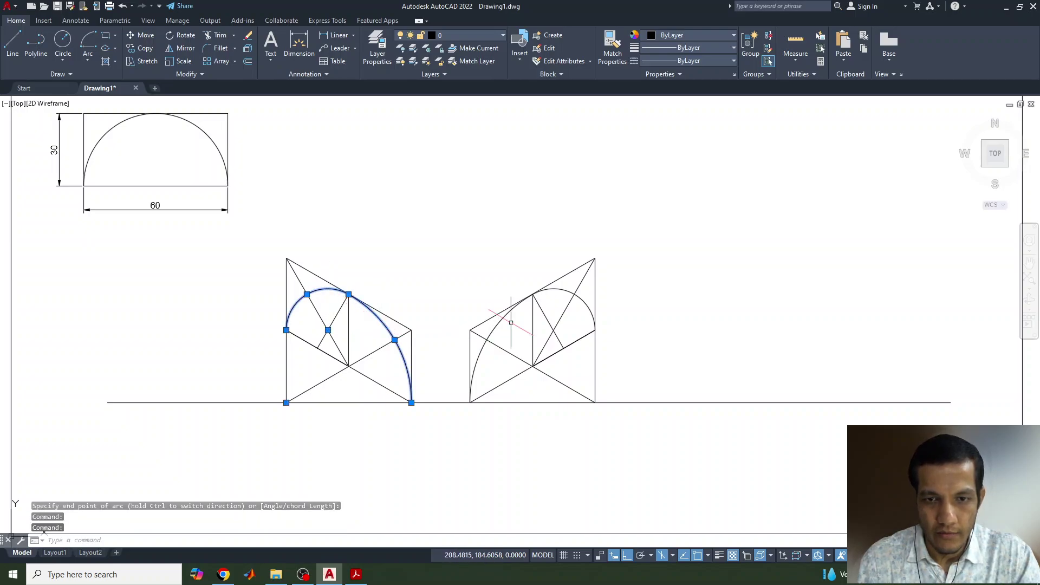
left_click(508, 313)
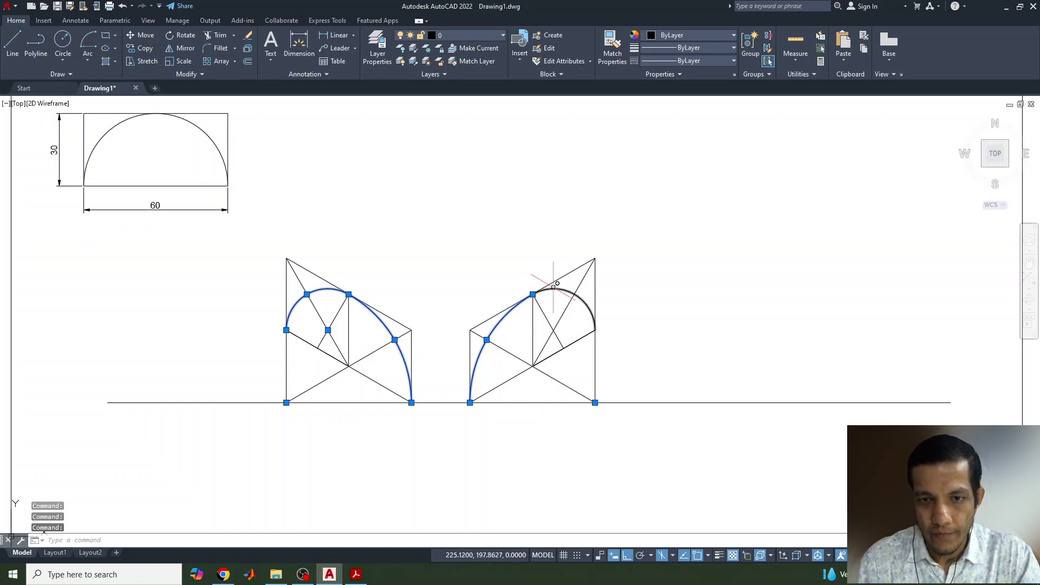
left_click(652, 37)
left_click(649, 145)
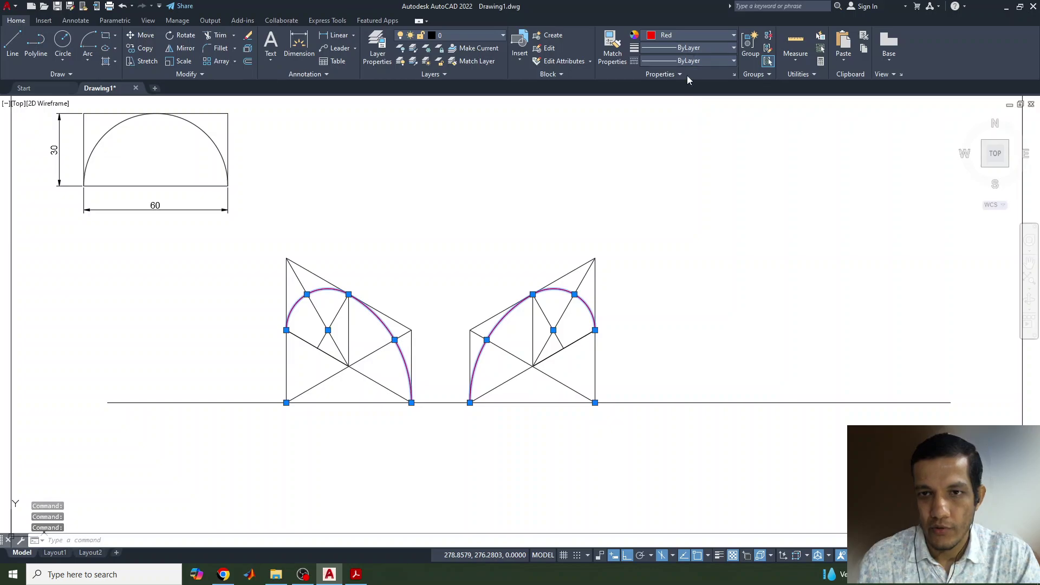
left_click(687, 47)
left_click(678, 207)
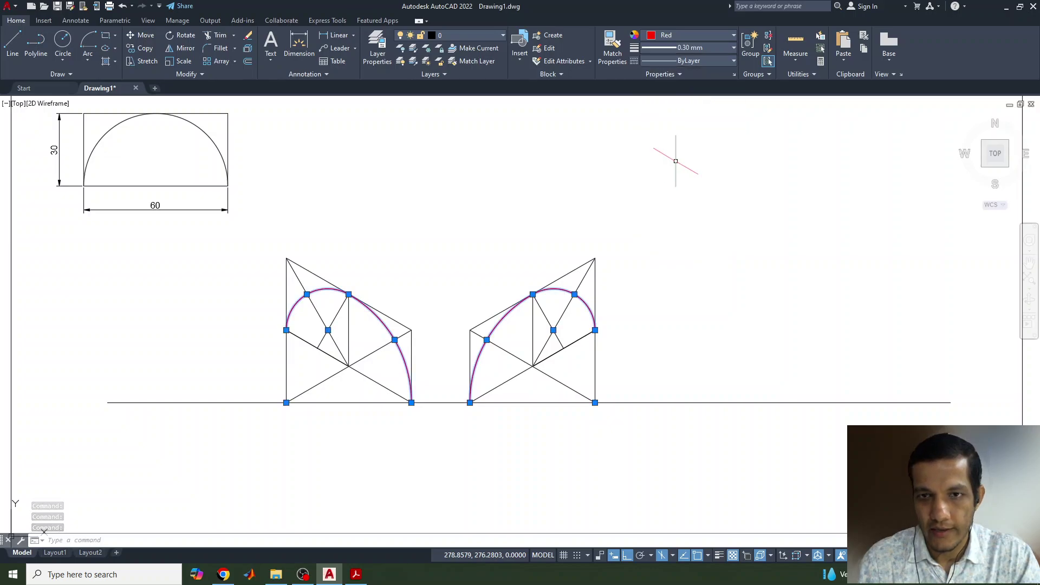
Turn on lineweight display in the lineweight settings so the red arcs show their thickness.
left_click(684, 48)
left_click(678, 245)
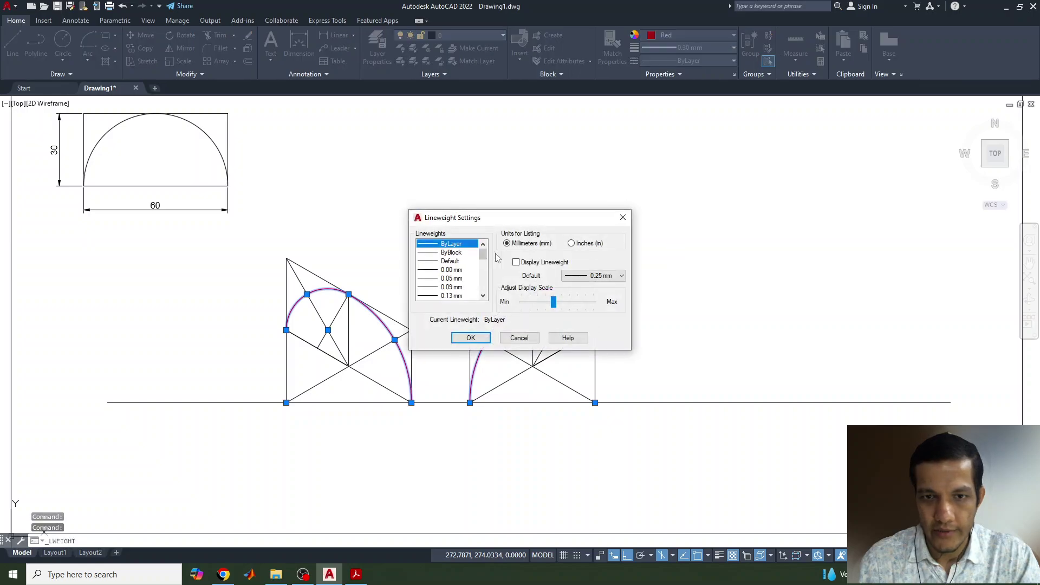
left_click(471, 338)
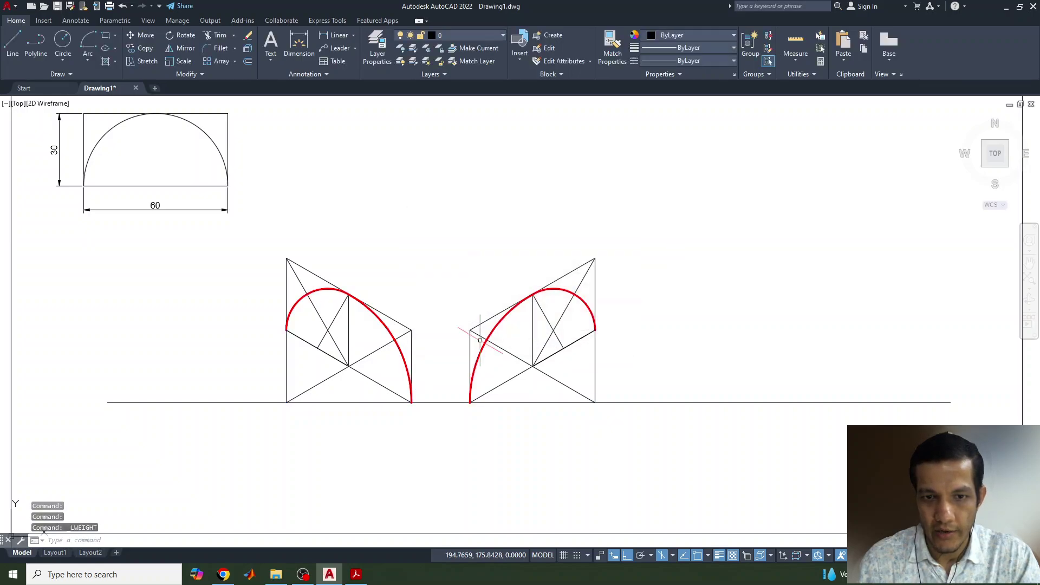
scroll(425, 313, "up", 2)
scroll(429, 280, "down", 2)
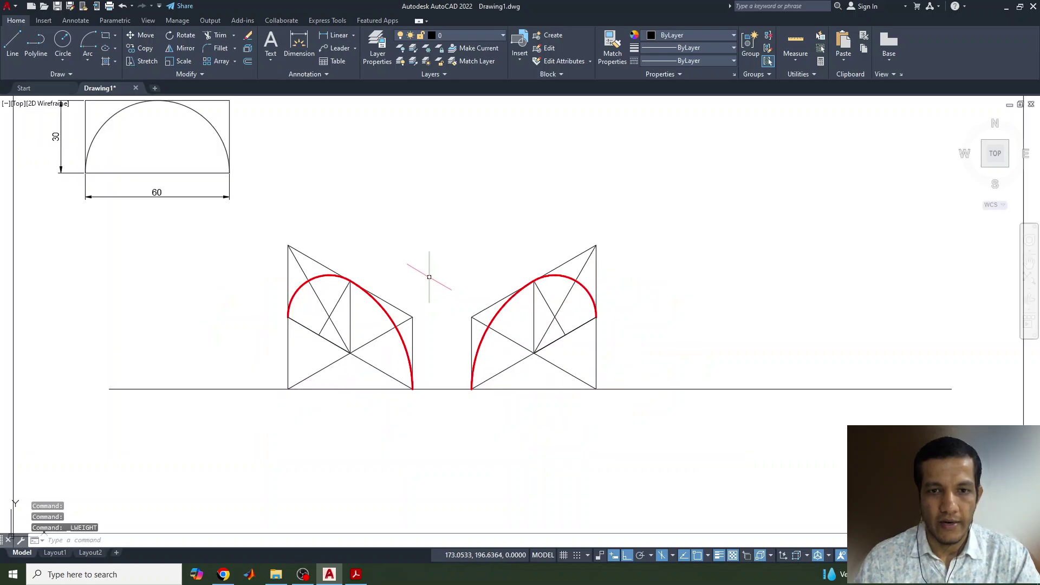
Draw a closed 60 by 30 parallelogram on the top isoplane, starting on the baseline to the right of the two isometric semicircles.
middle_click_drag(420, 240, 388, 273)
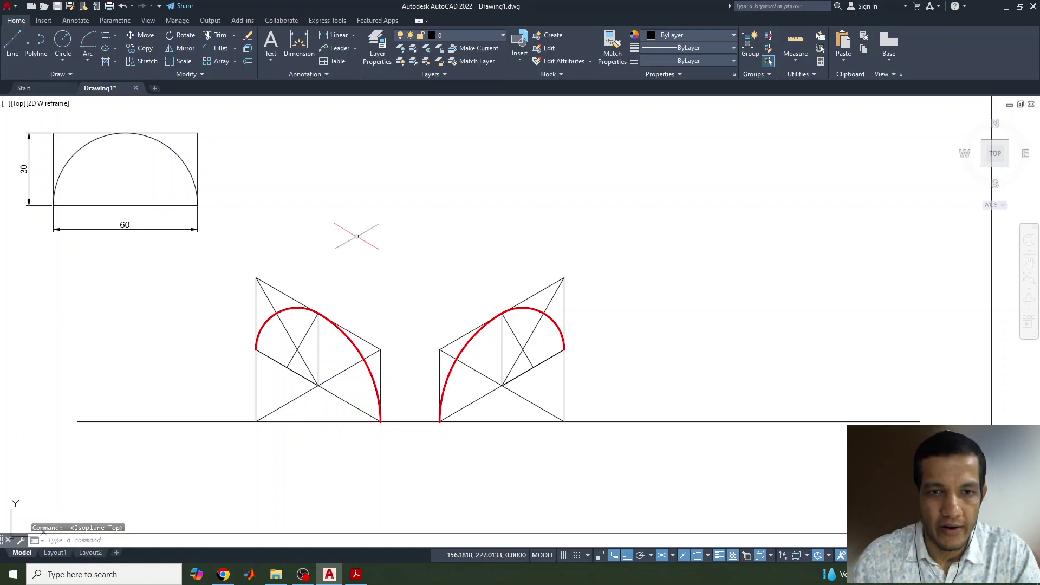
left_click(12, 48)
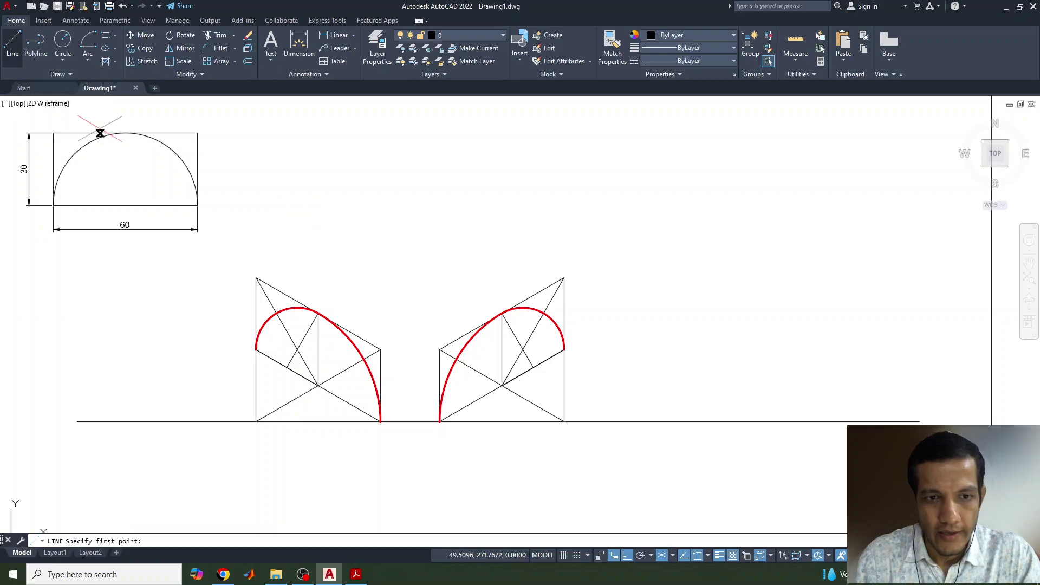
middle_click_drag(773, 369, 614, 378)
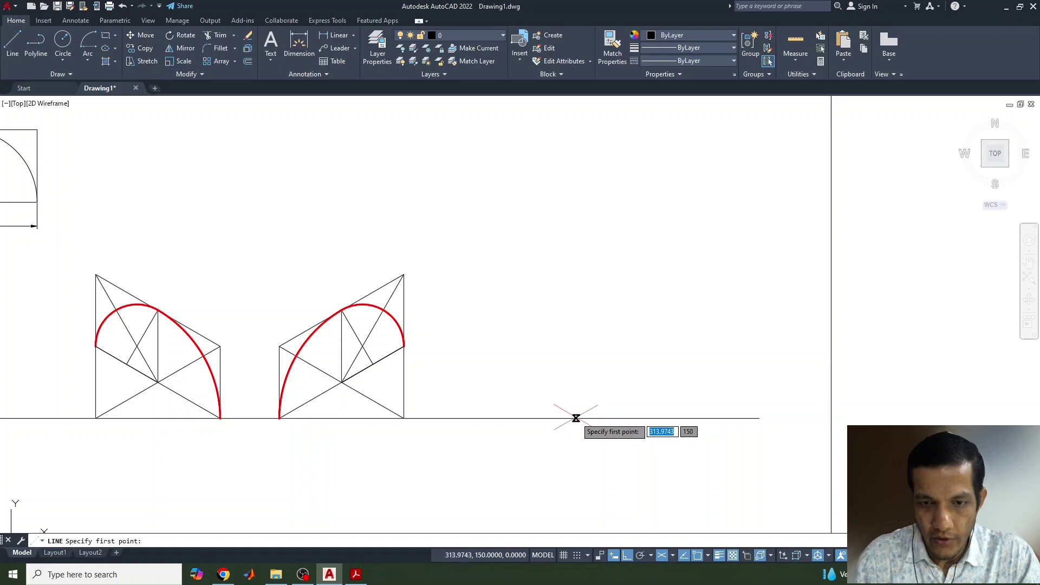
left_click(578, 419)
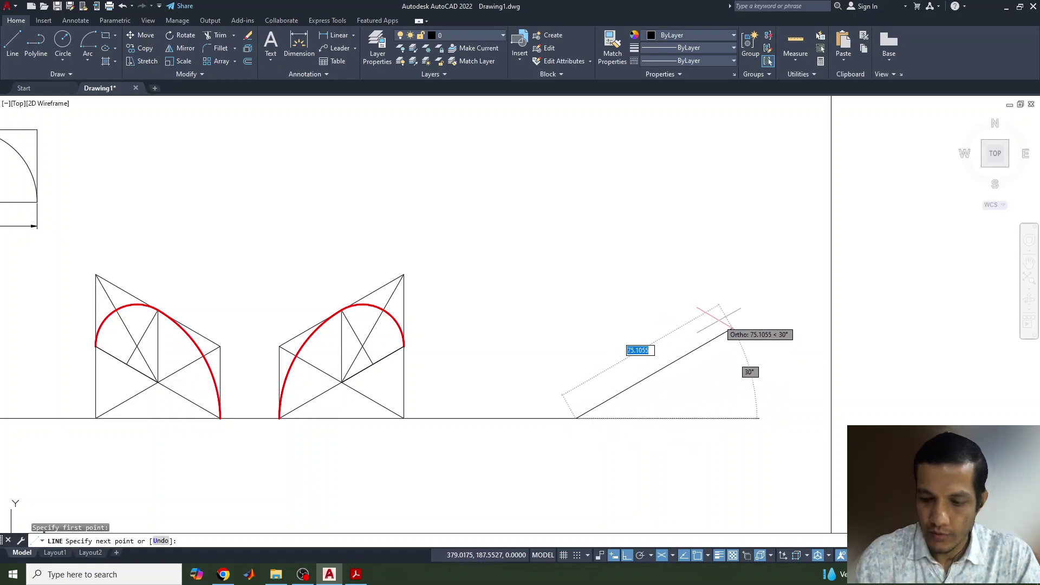
type("60")
key("Return")
type("30")
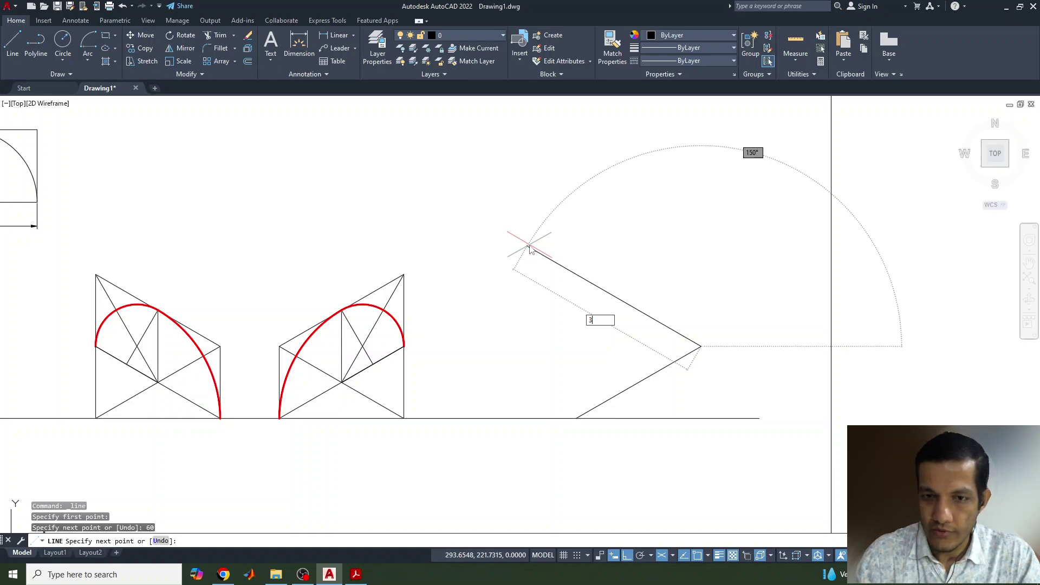
key("Return")
type("60")
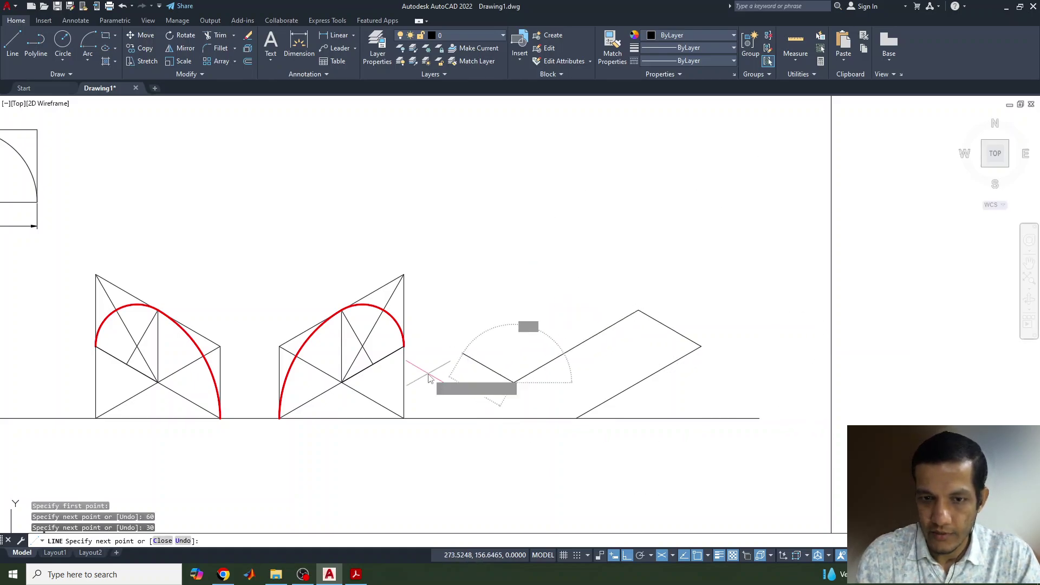
key("Return")
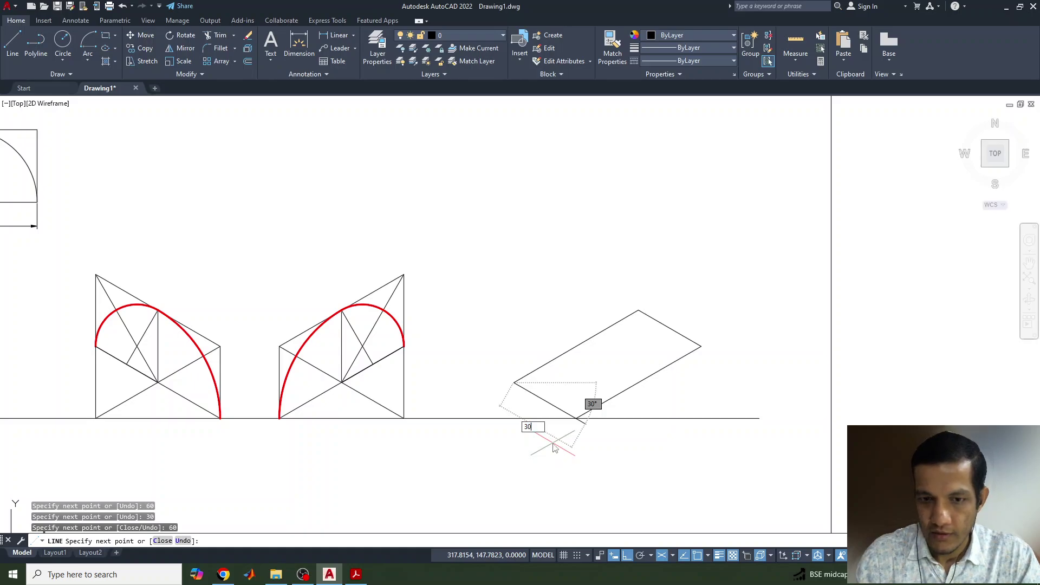
type("60")
key("Return")
key("Return")
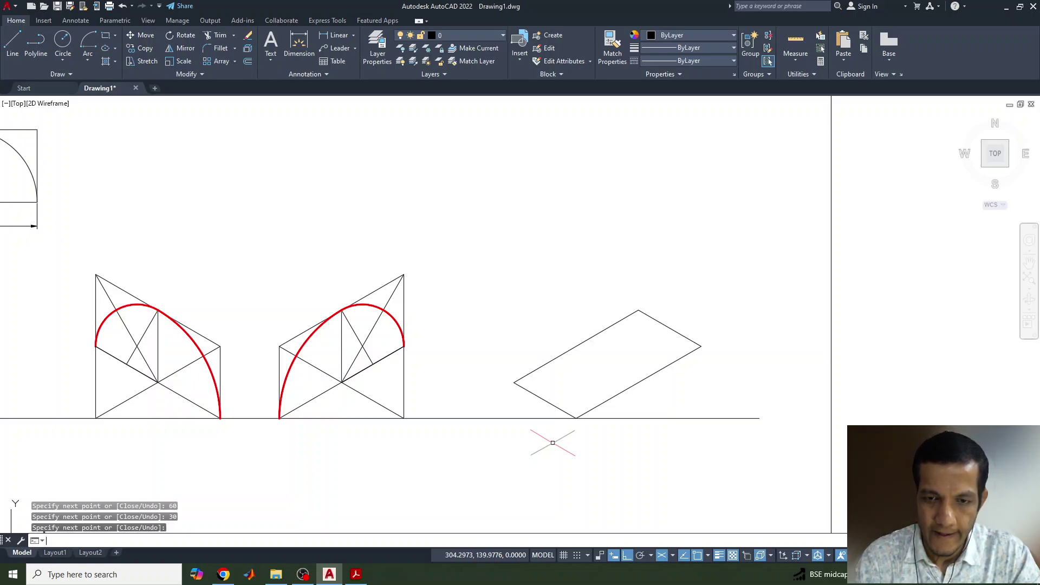
Draw a line from the new parallelogram's bottom corner to its lower long edge's midpoint, continuing across to the upper long edge's midpoint.
key("Return")
type("l")
key("Return")
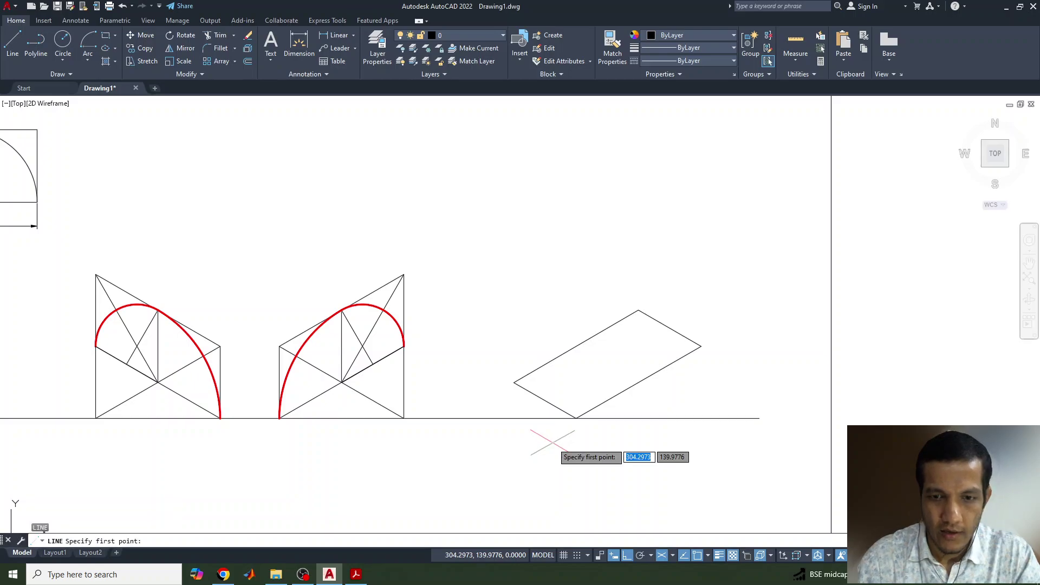
left_click(576, 418)
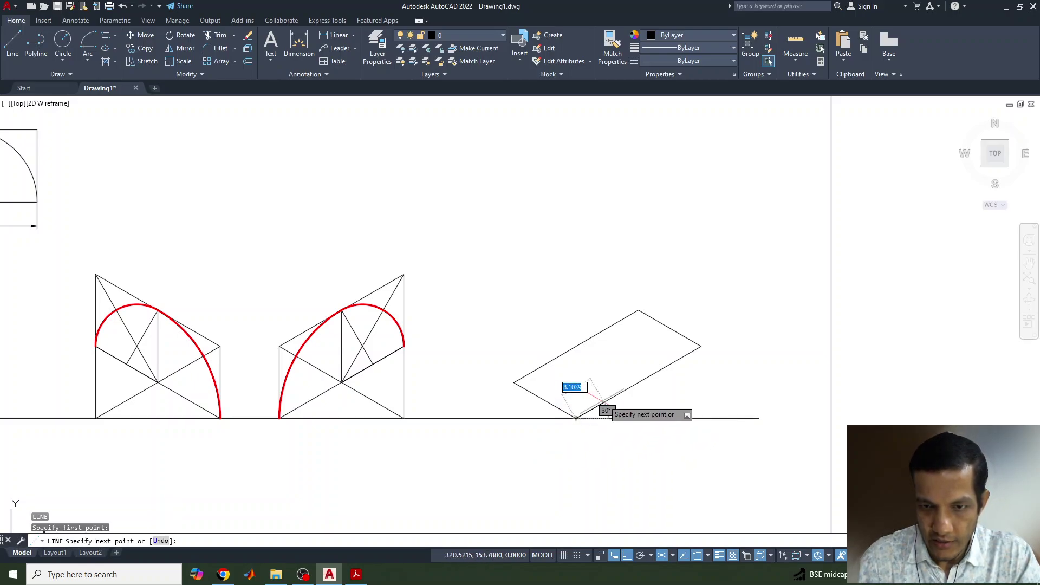
left_click(638, 382)
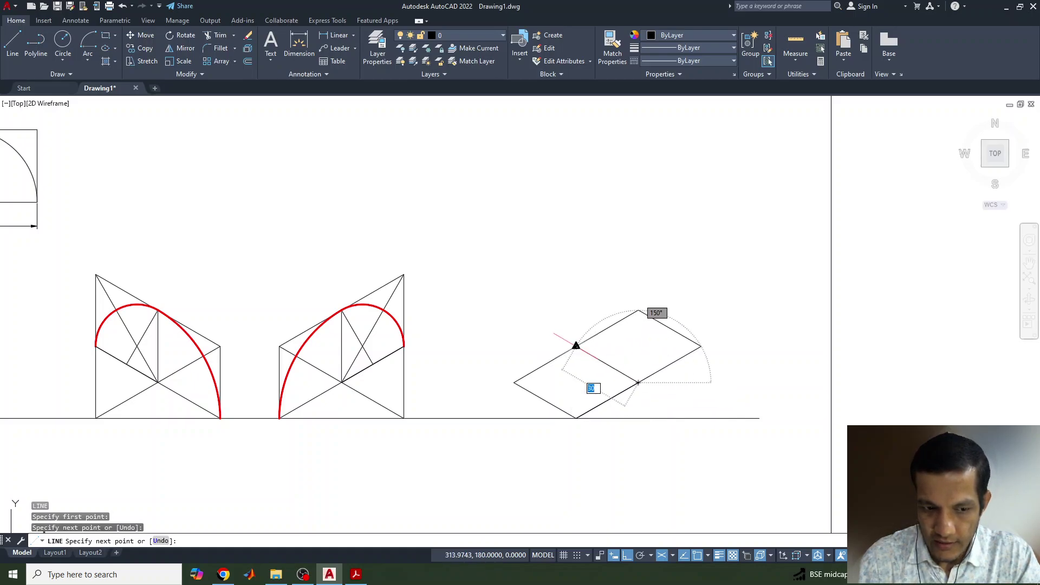
left_click(576, 345)
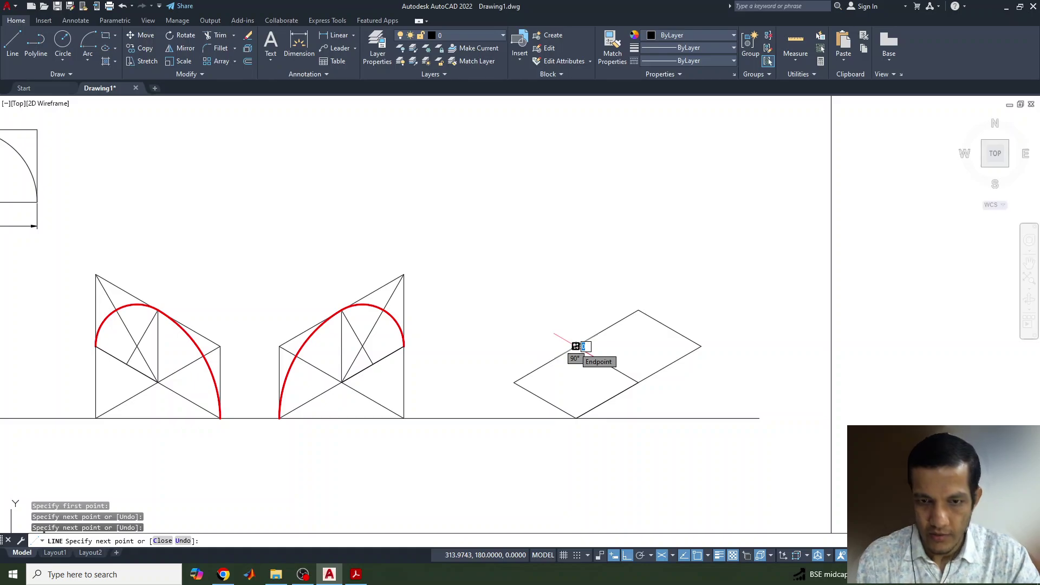
key("Return")
Draw lines from the lower long edge's midpoint to the left corner, and from the lower half-edge's midpoint to the upper long edge's midpoint.
key("Return")
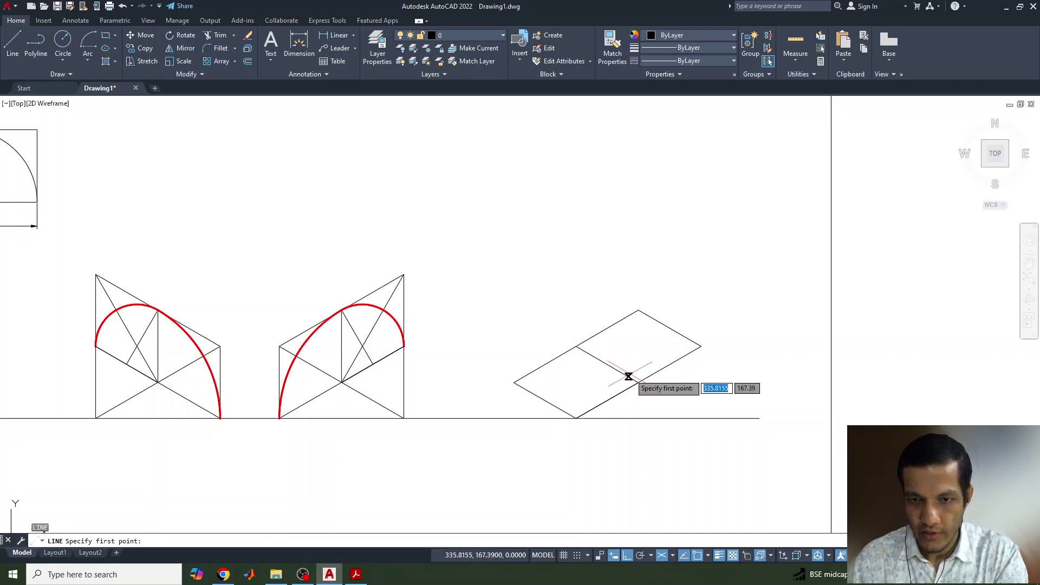
left_click(638, 382)
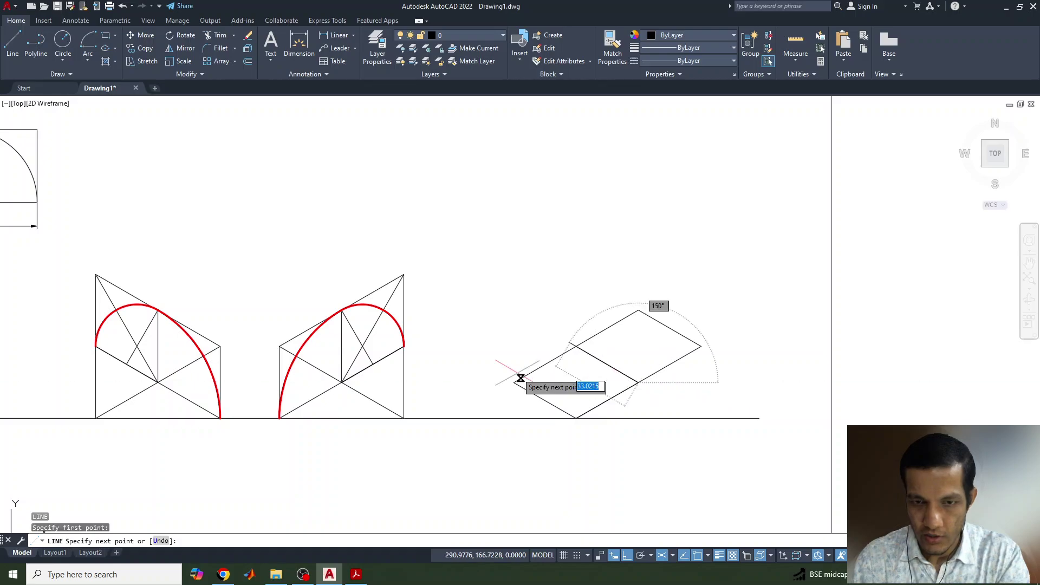
left_click(513, 383)
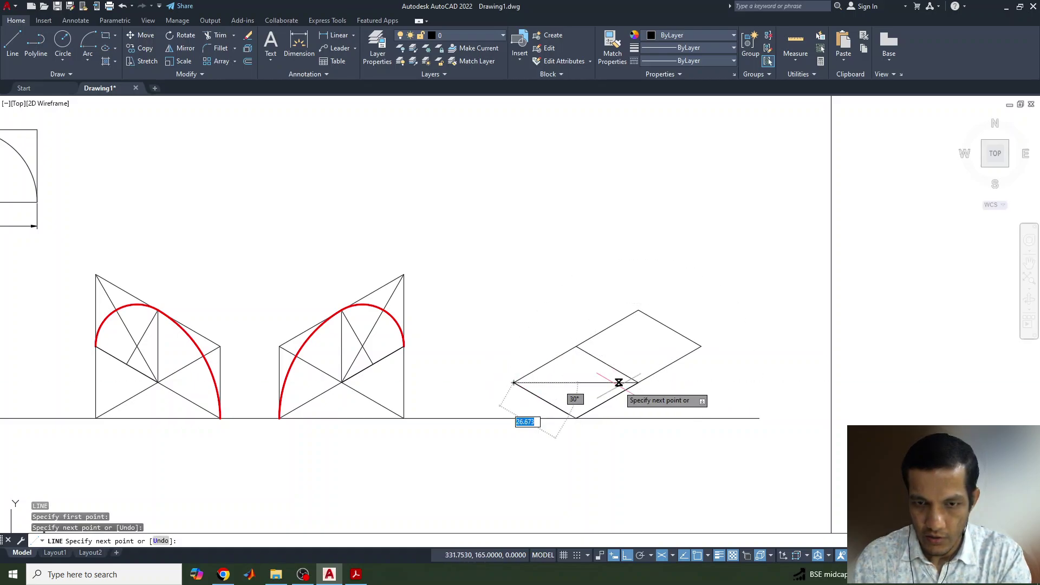
key("Return")
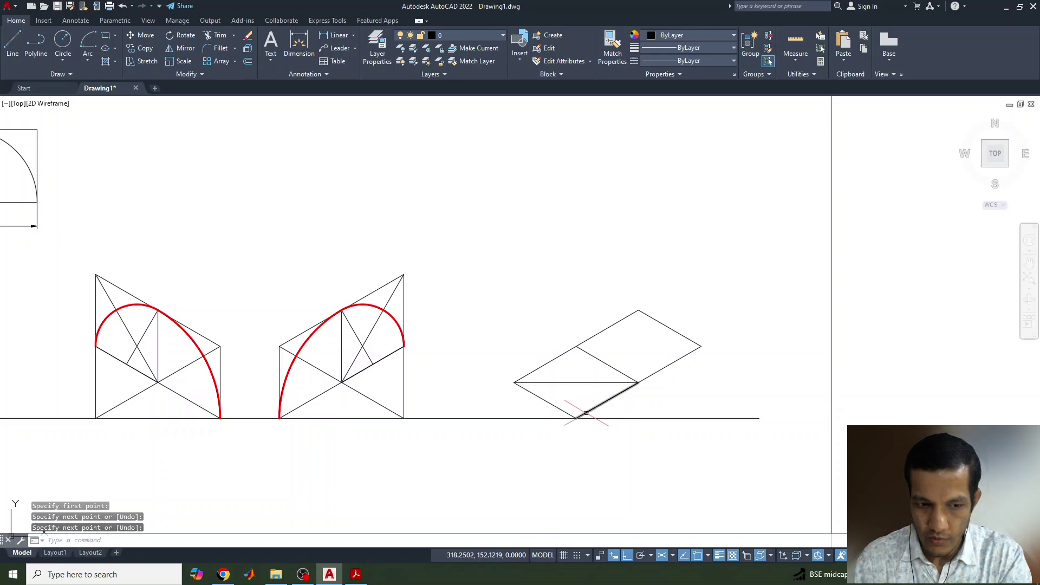
key("Return")
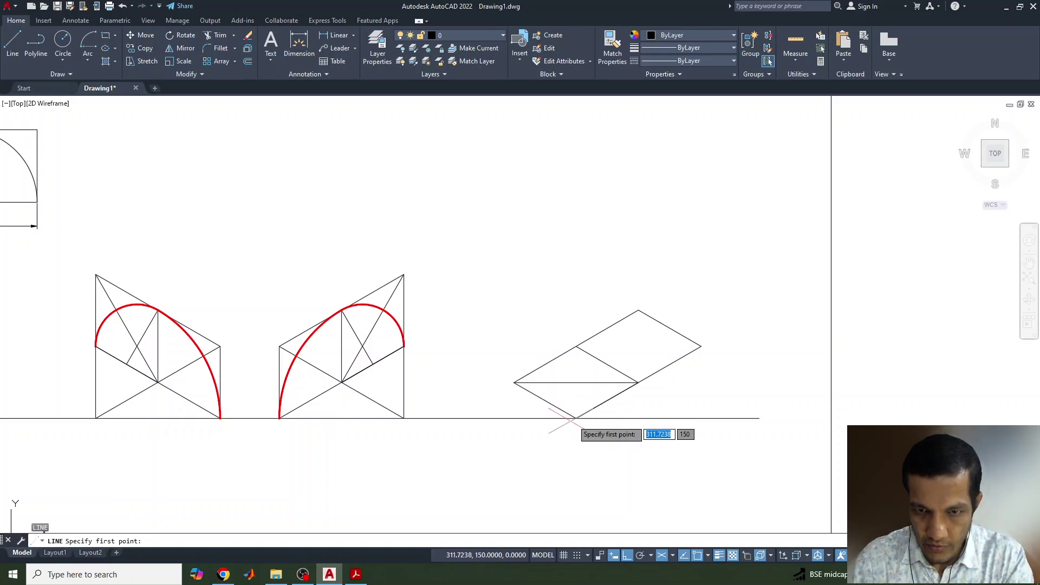
left_click(608, 400)
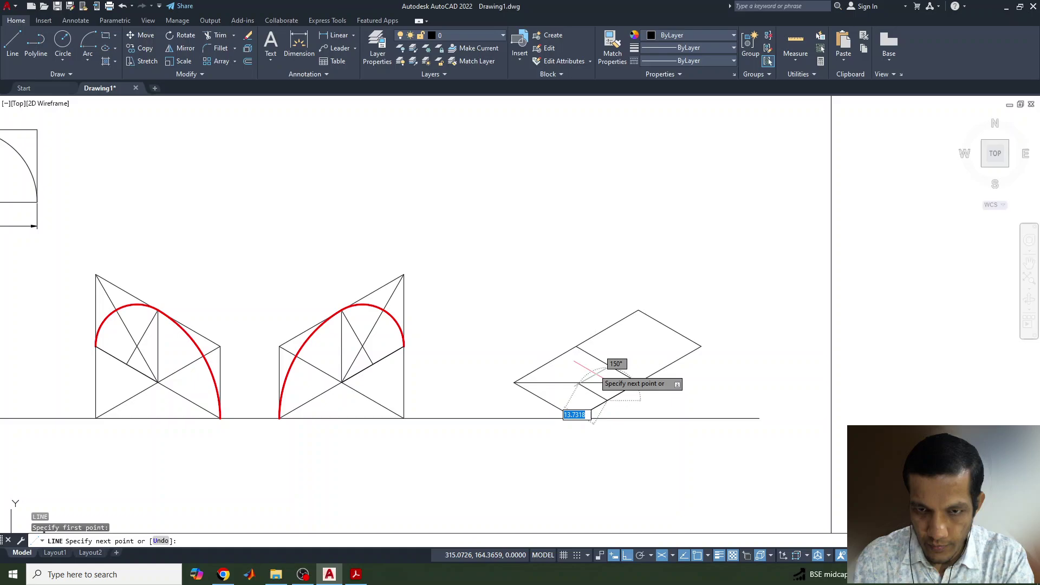
left_click(577, 347)
key("Return")
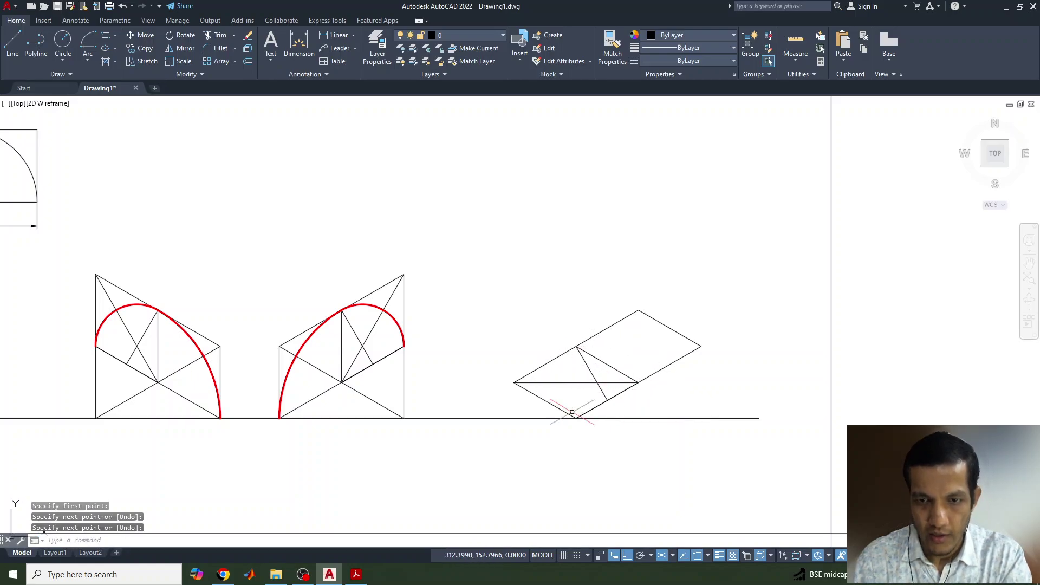
Draw a center-defined arc around the two construction lines' intersection, from the upper long edge's midpoint to the bottom corner.
left_click(88, 48)
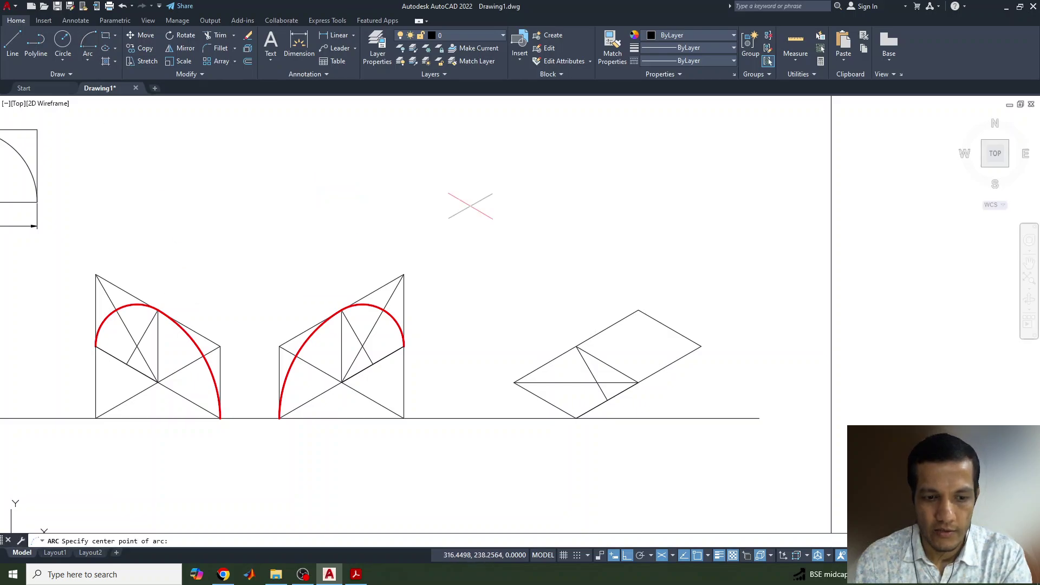
left_click(597, 383)
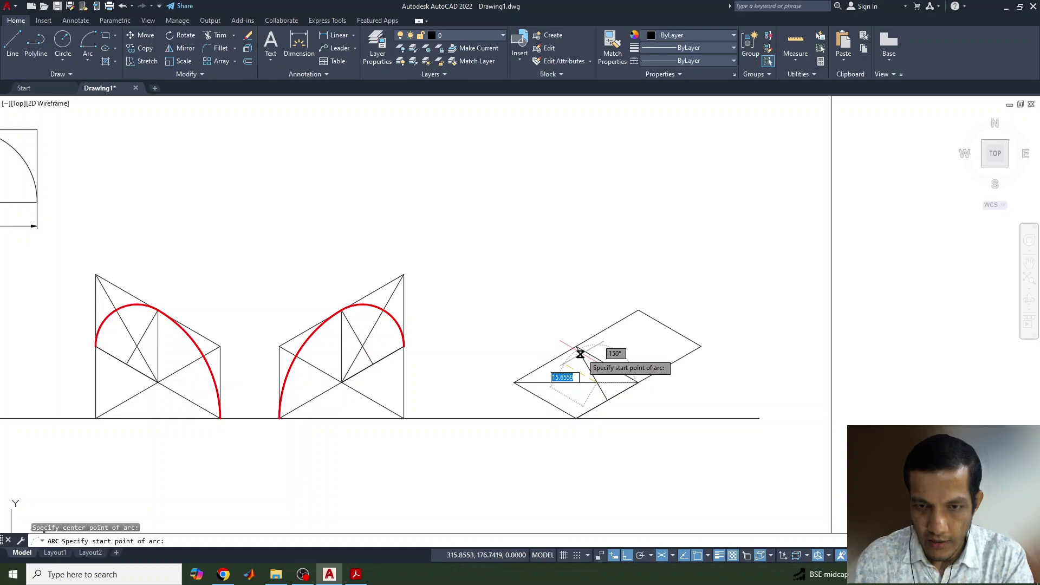
left_click(576, 347)
left_click(576, 418)
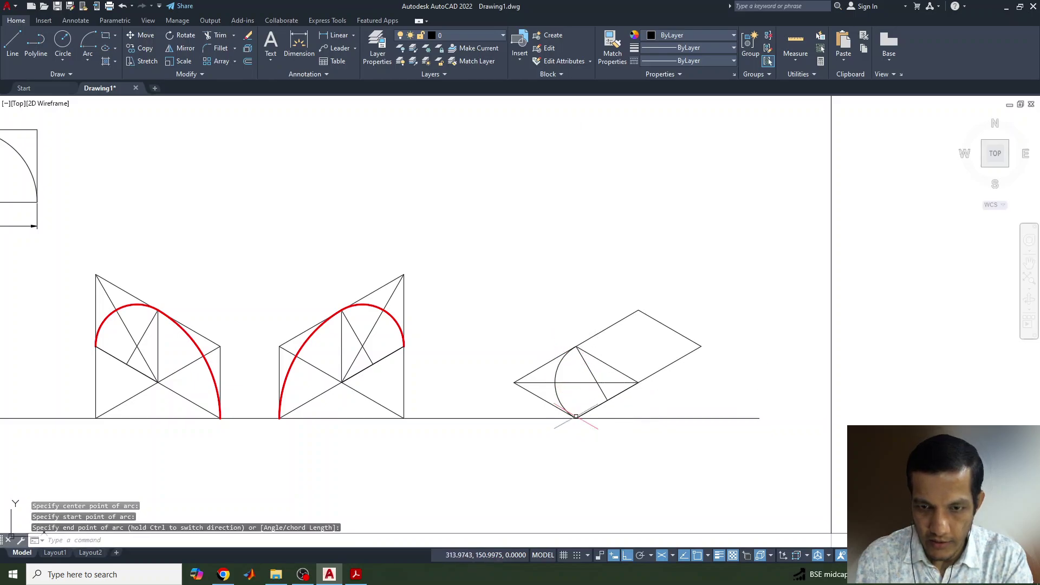
Draw a line 30 long from the parallelogram's bottom corner, down to the right at 330°, continuing to its top corner.
mouse_move(722, 443)
middle_mouse_down()
mouse_move(692, 411)
mouse_move(691, 378)
middle_mouse_up()
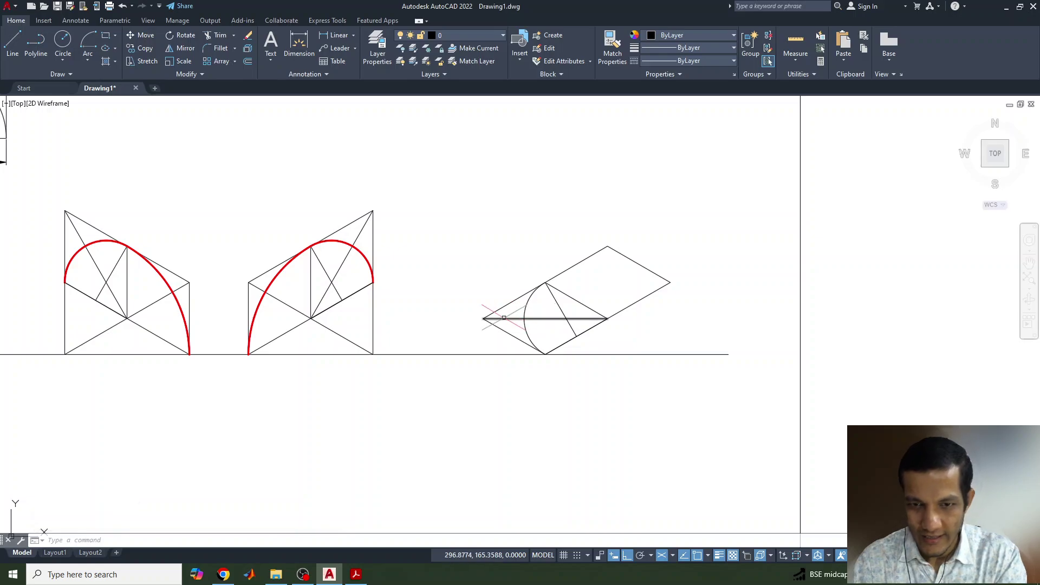
key("Return")
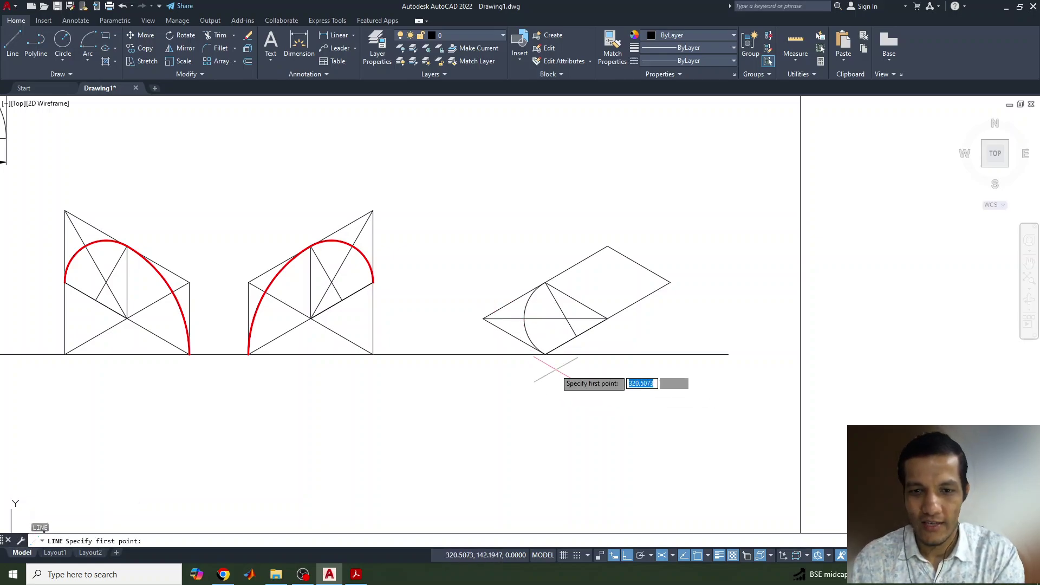
left_click(546, 355)
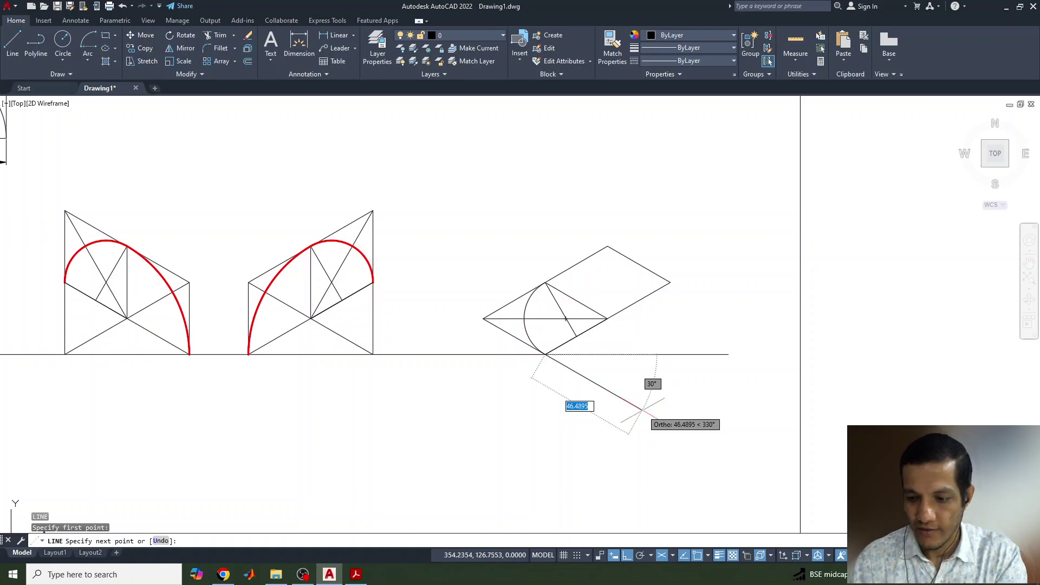
type("30")
key("Return")
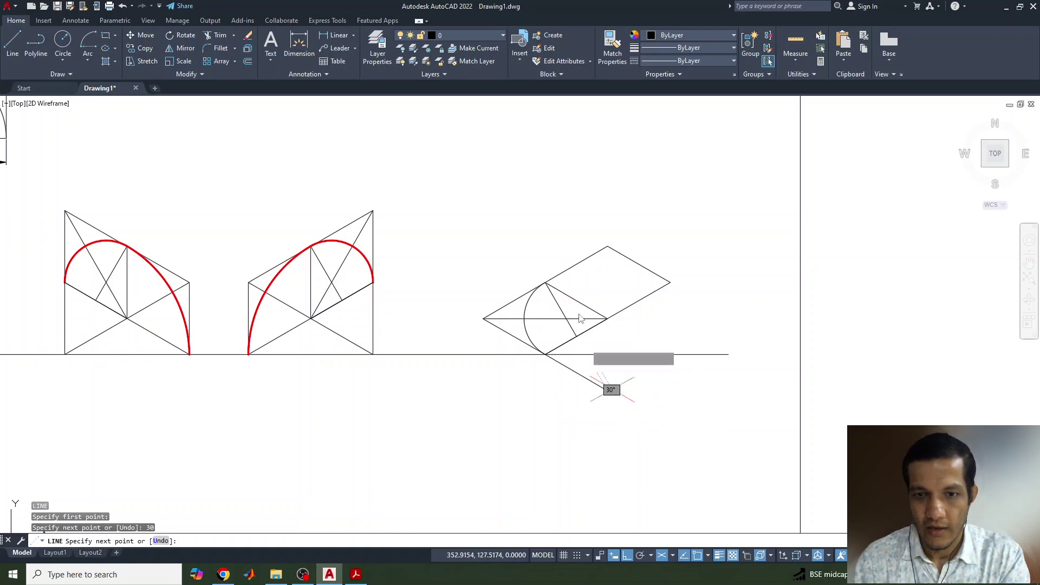
left_click(608, 247)
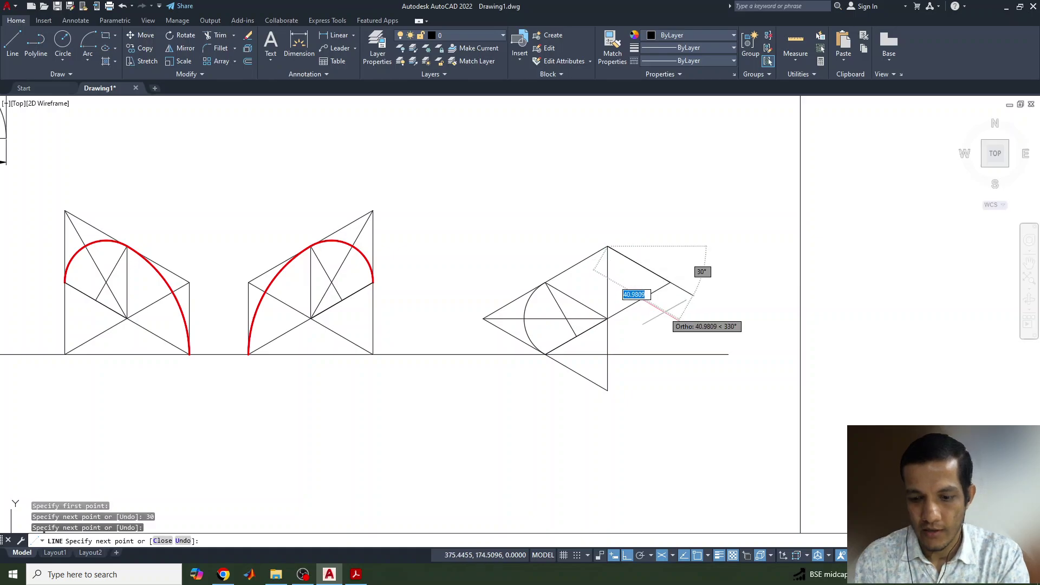
key("Return")
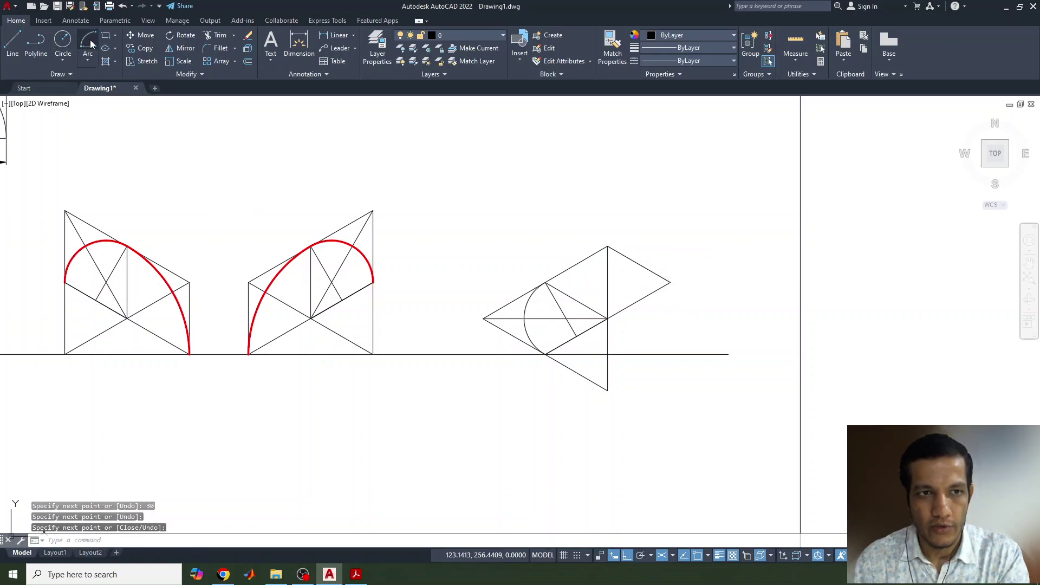
Draw a center-defined arc around the new vertical line's lower end, from the parallelogram's right corner to the upper long edge's midpoint.
left_click(89, 42)
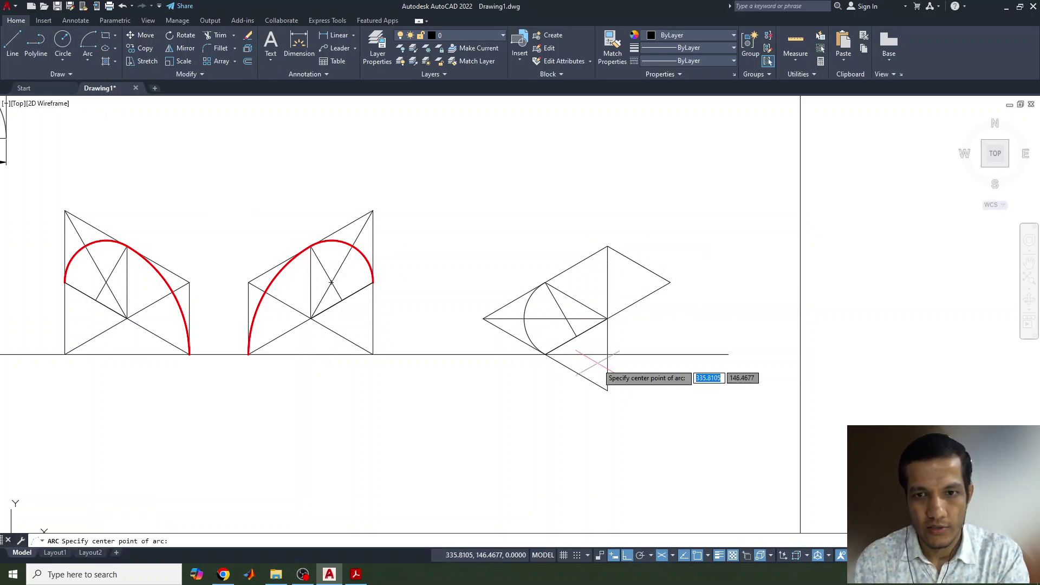
left_click(607, 390)
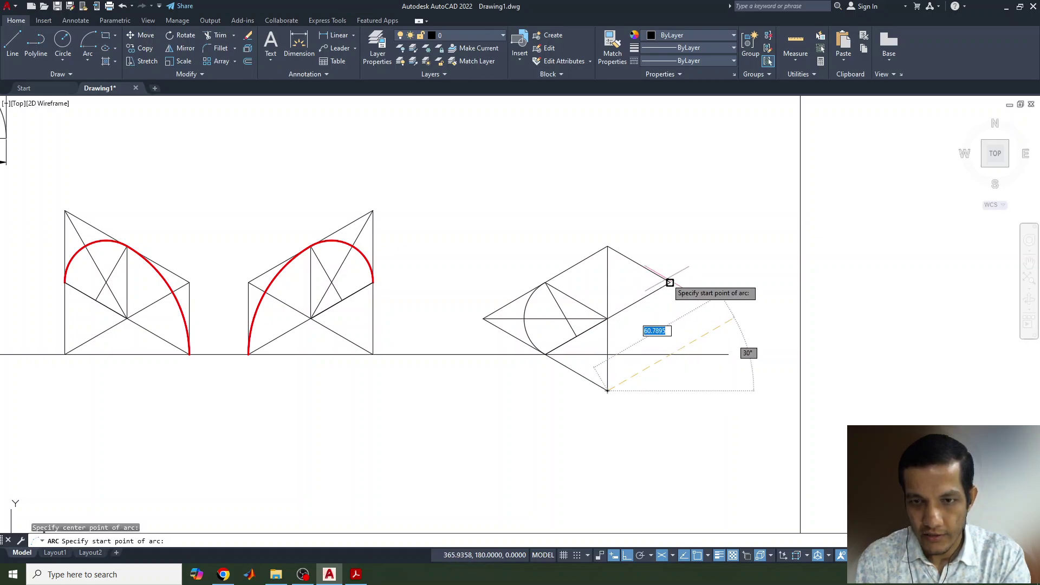
left_click(671, 283)
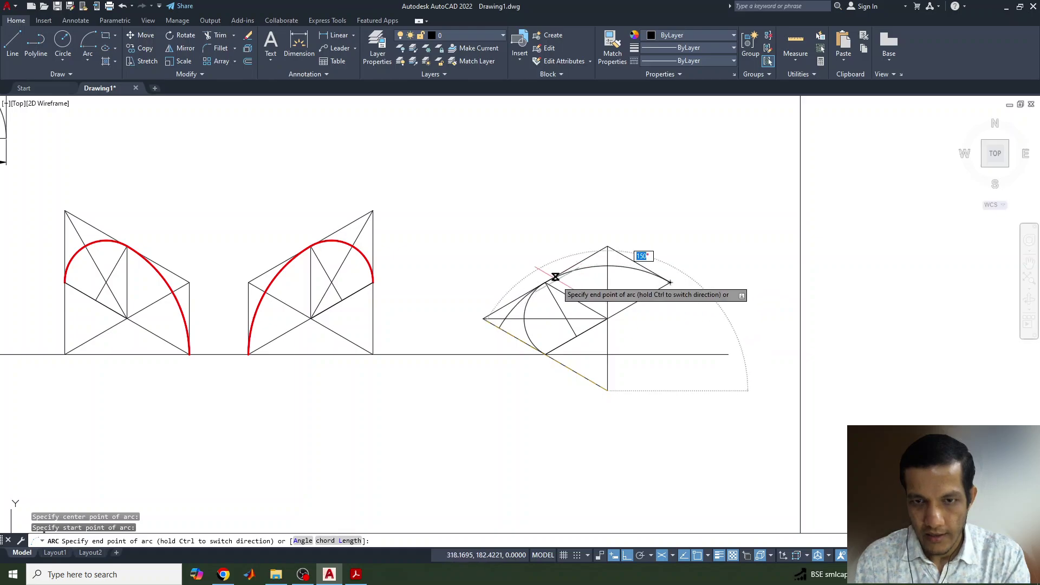
left_click(545, 283)
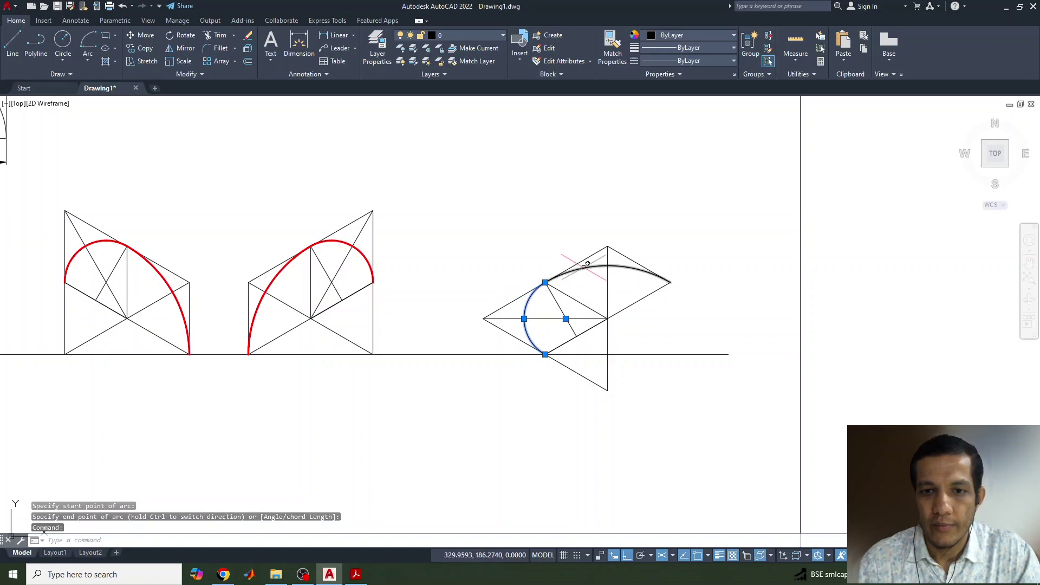
Set both arcs of the horizontal-plane view to 0.30 mm lineweight and red.
left_click(587, 264)
left_click(655, 48)
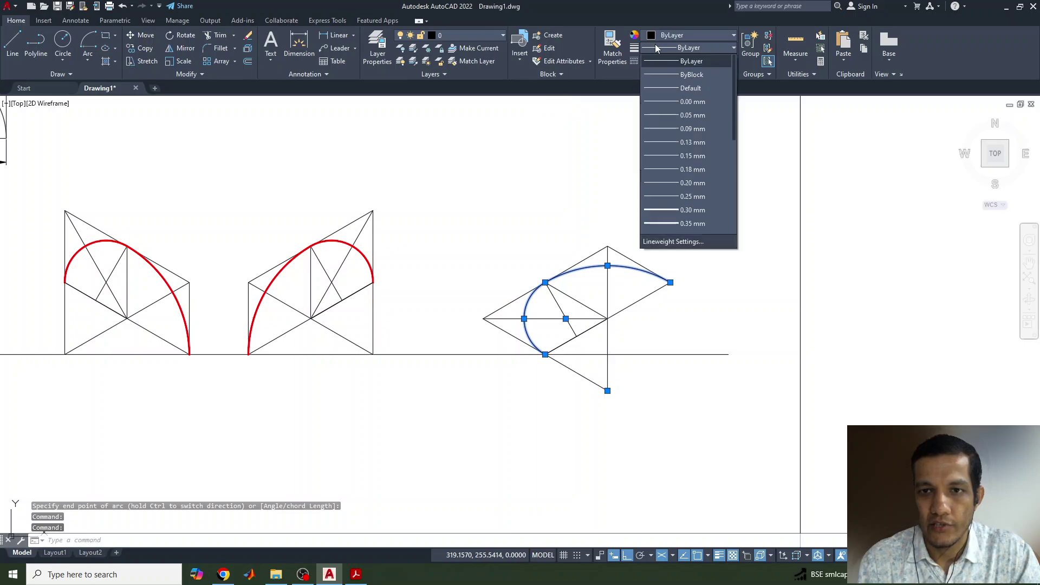
left_click(677, 208)
left_click(684, 40)
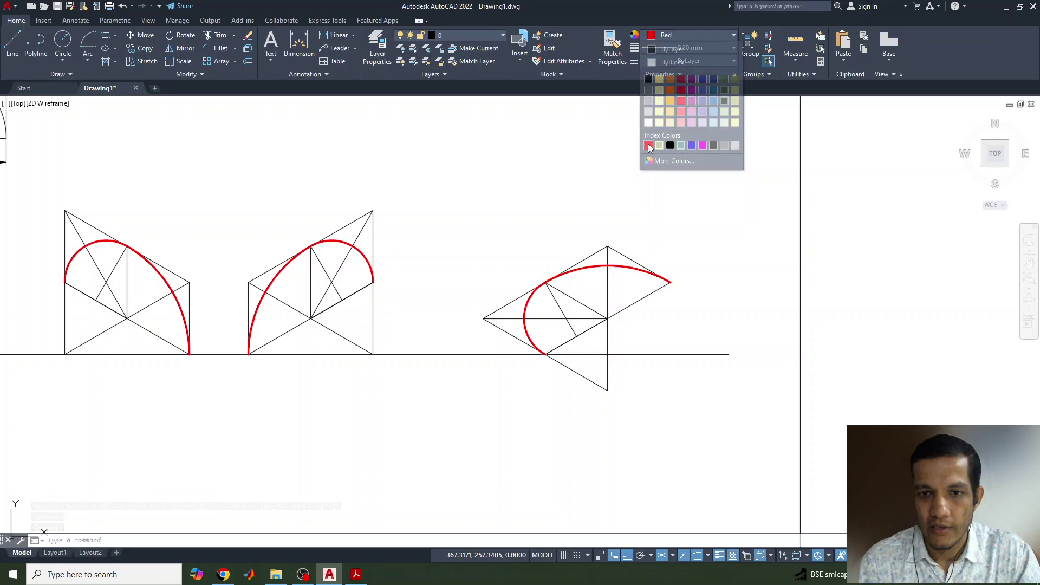
left_click(667, 70)
key("Escape")
Add an aligned dimension to the left view's vertical edge, from its top corner to the smaller arc's end.
mouse_move(464, 309)
middle_mouse_down()
mouse_move(586, 367)
mouse_move(758, 420)
middle_mouse_up()
middle_click_drag(756, 415, 769, 390)
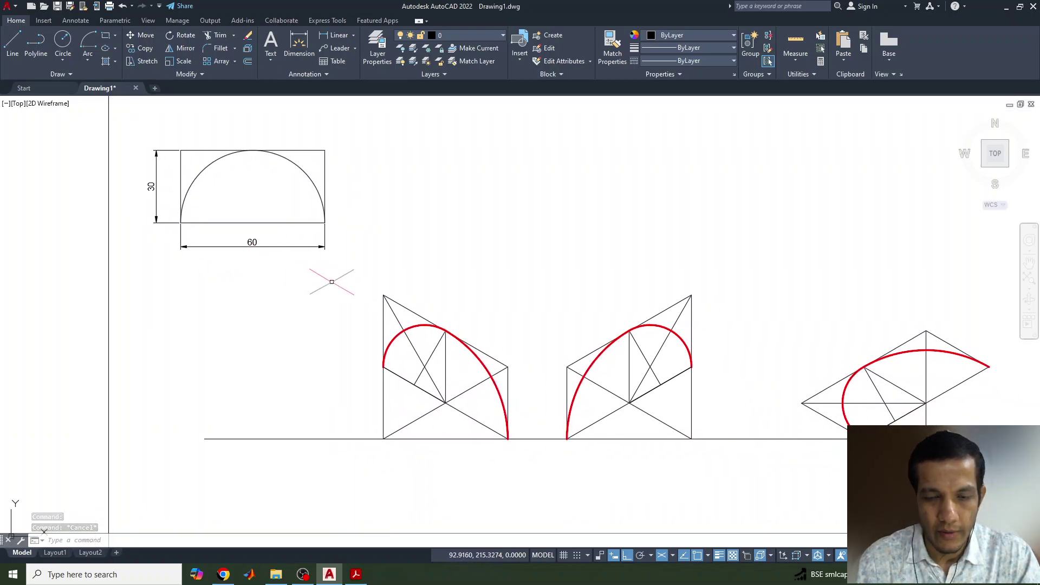
left_click(355, 35)
left_click(347, 80)
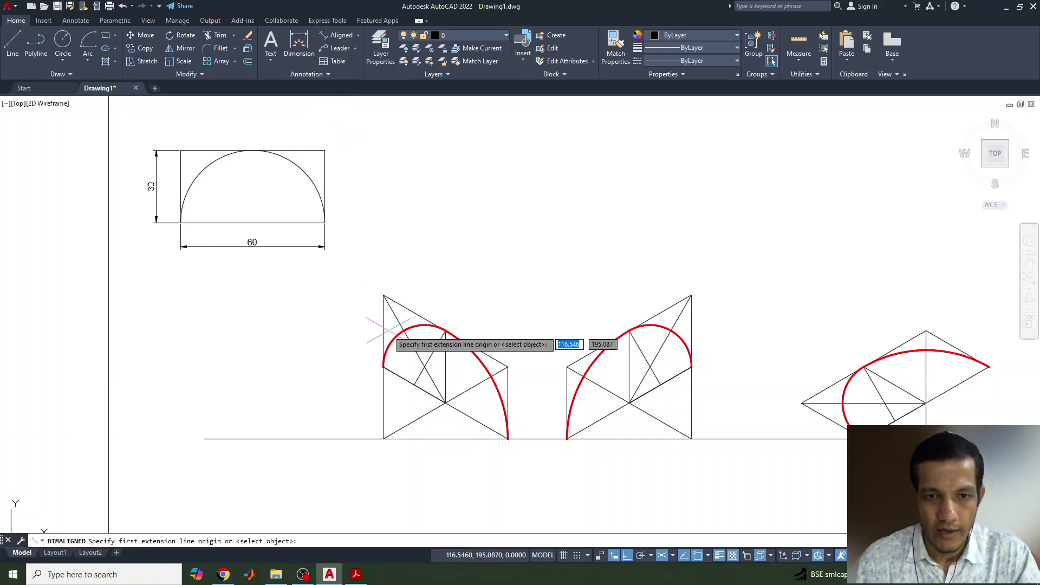
left_click(383, 295)
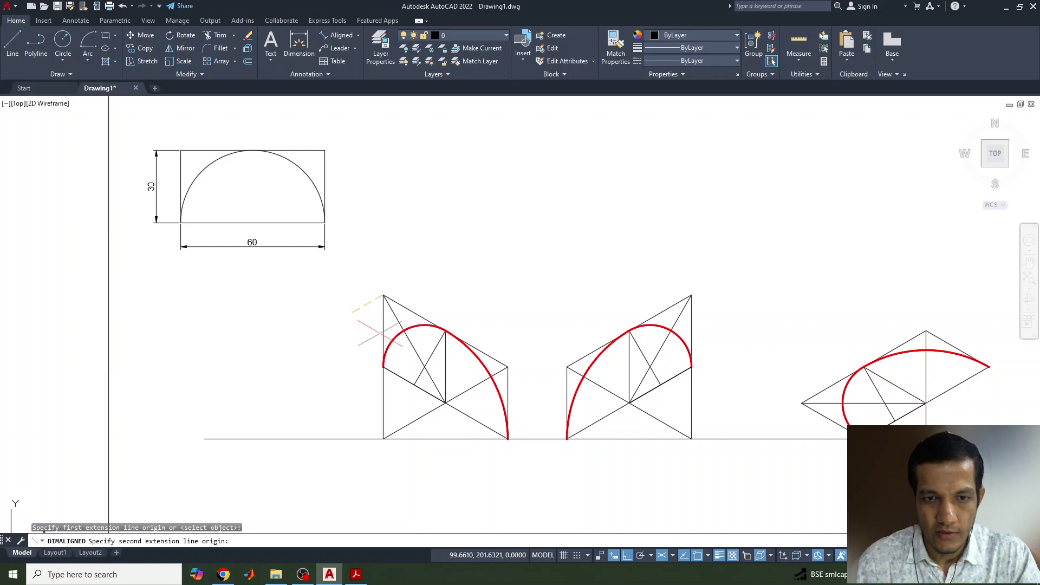
left_click(383, 366)
left_click(343, 356)
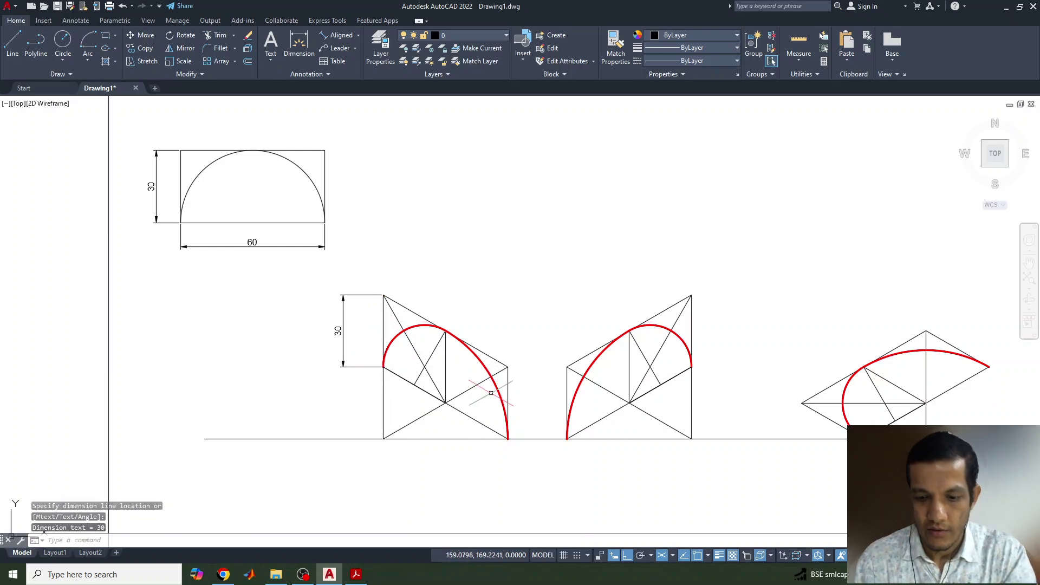
Add aligned dimensions to the horizontal-plane view's upper long edge and to the short edge running down from its left corner.
key("Return")
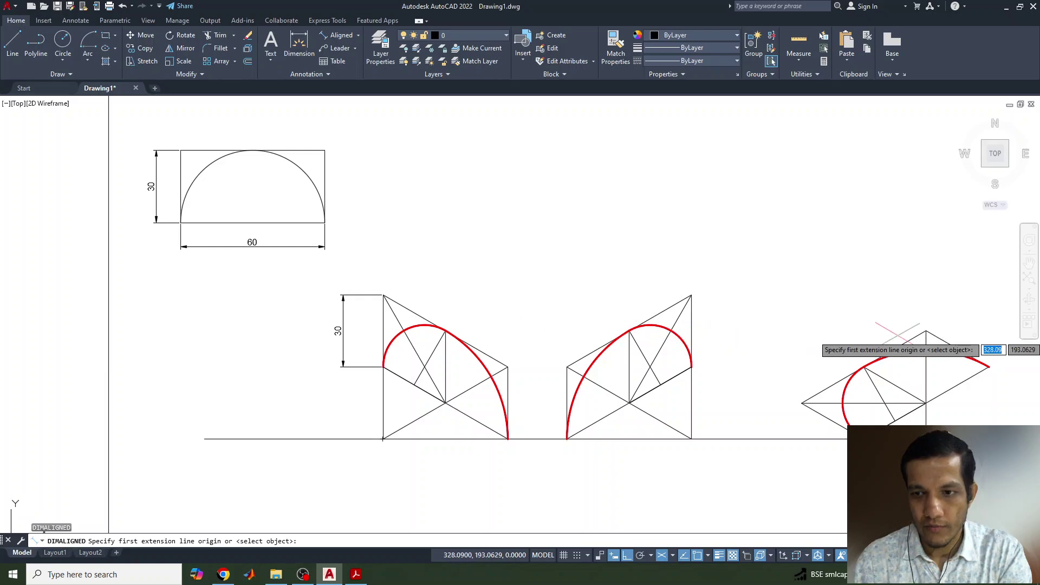
left_click(926, 331)
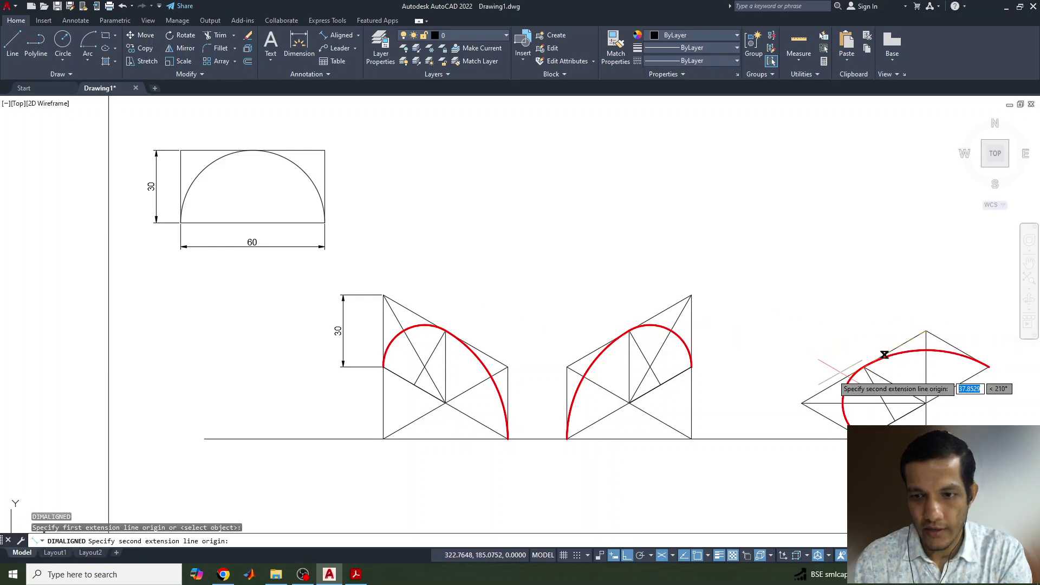
left_click(802, 403)
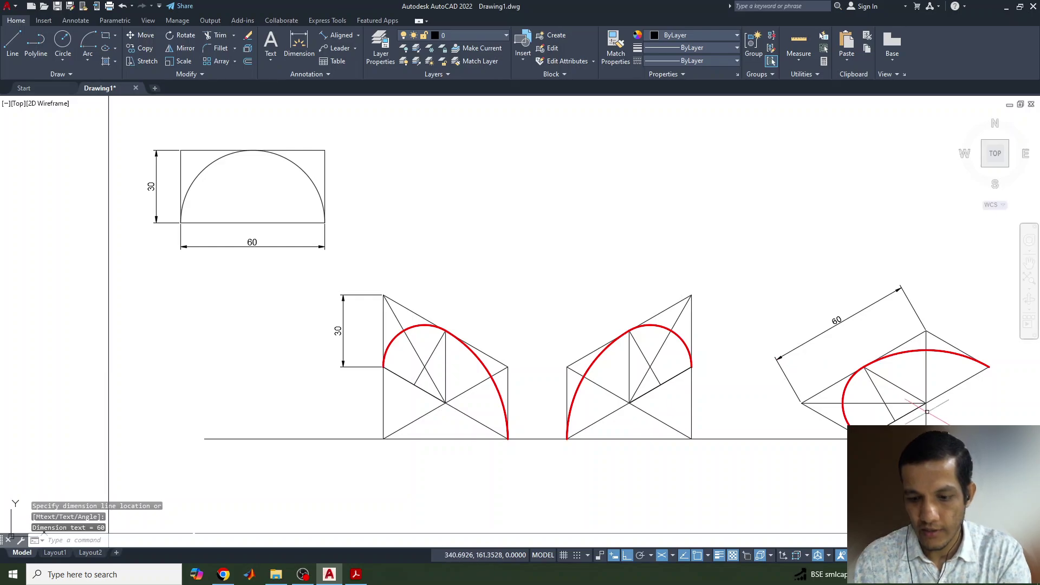
key("Return")
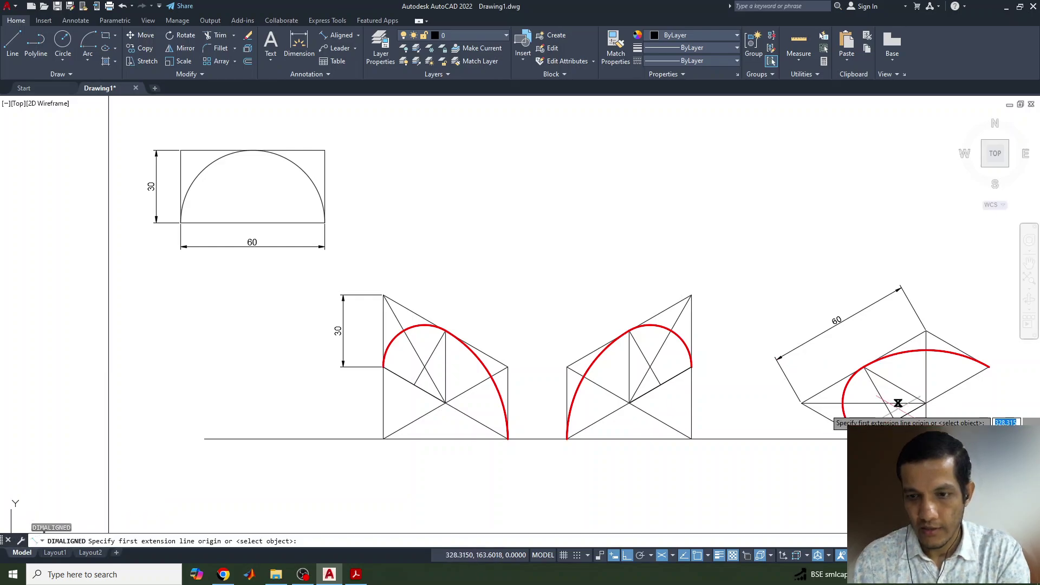
left_click(802, 403)
left_click(863, 438)
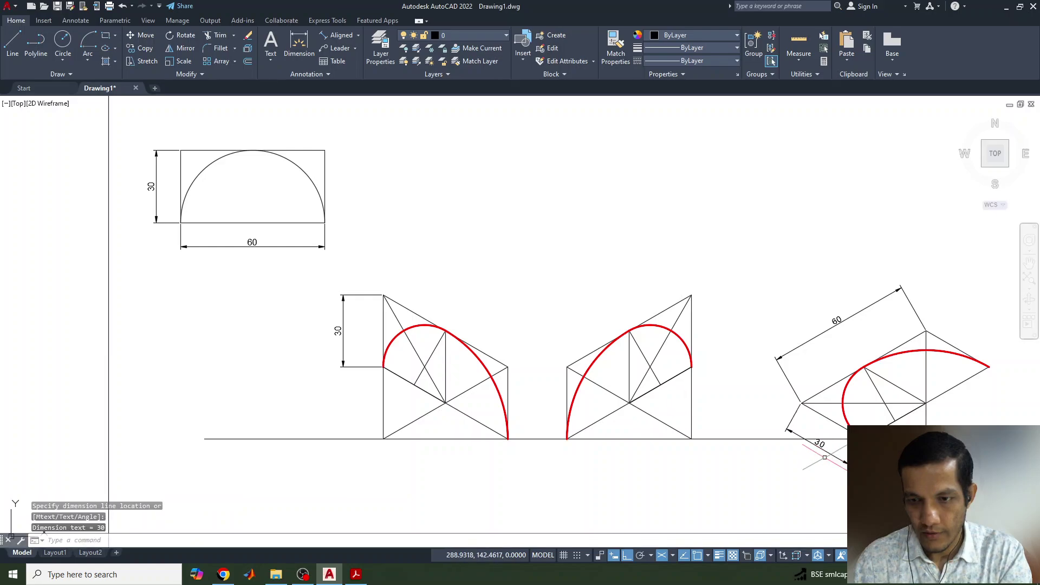
Switch to the right isoplane and add aligned dimensions to the middle view's upper sloping edge and right vertical edge.
key("F5")
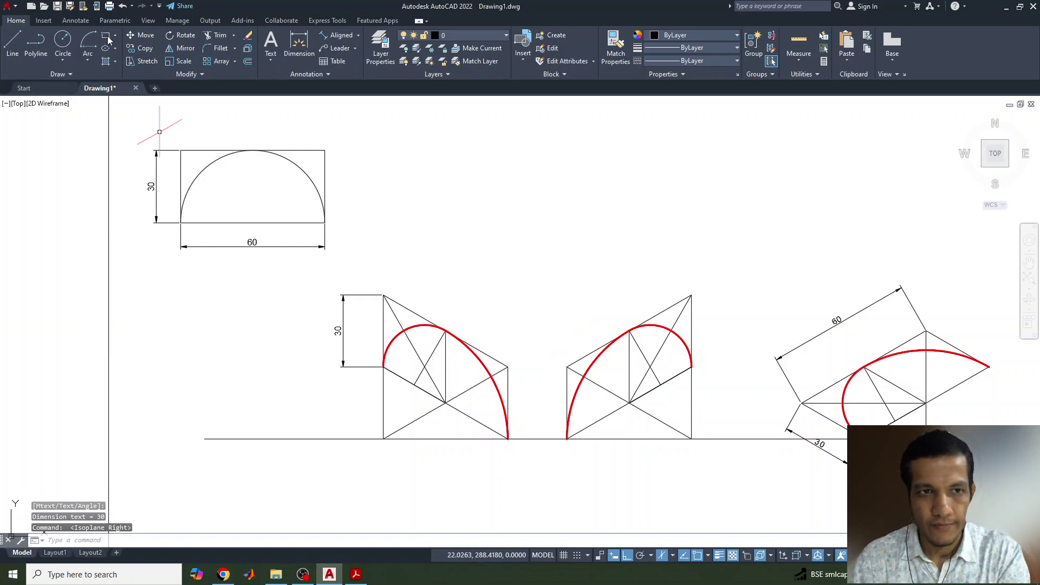
key("Return")
left_click(567, 367)
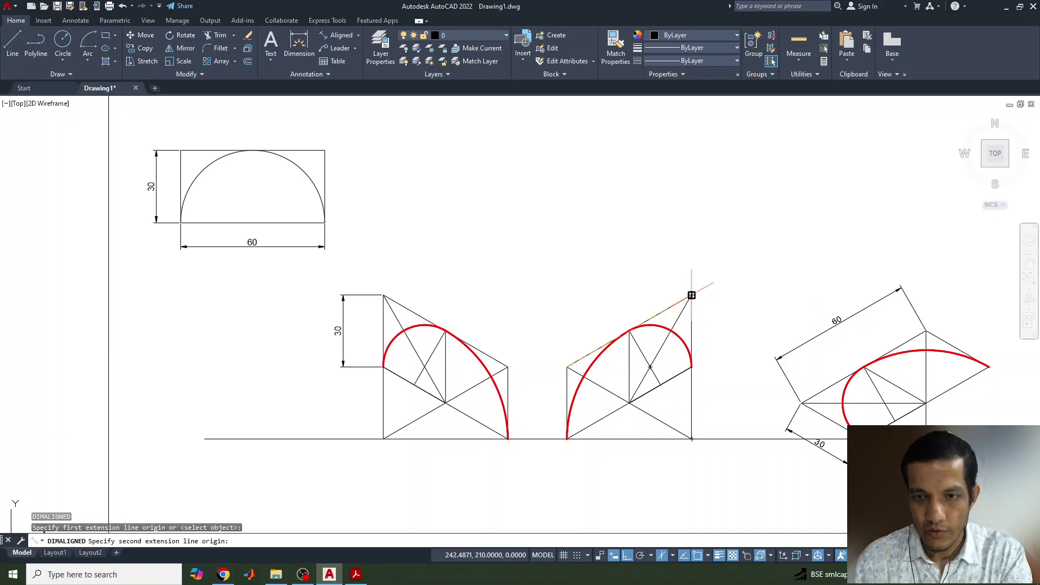
left_click(691, 295)
left_click(650, 277)
key("Return")
left_click(692, 295)
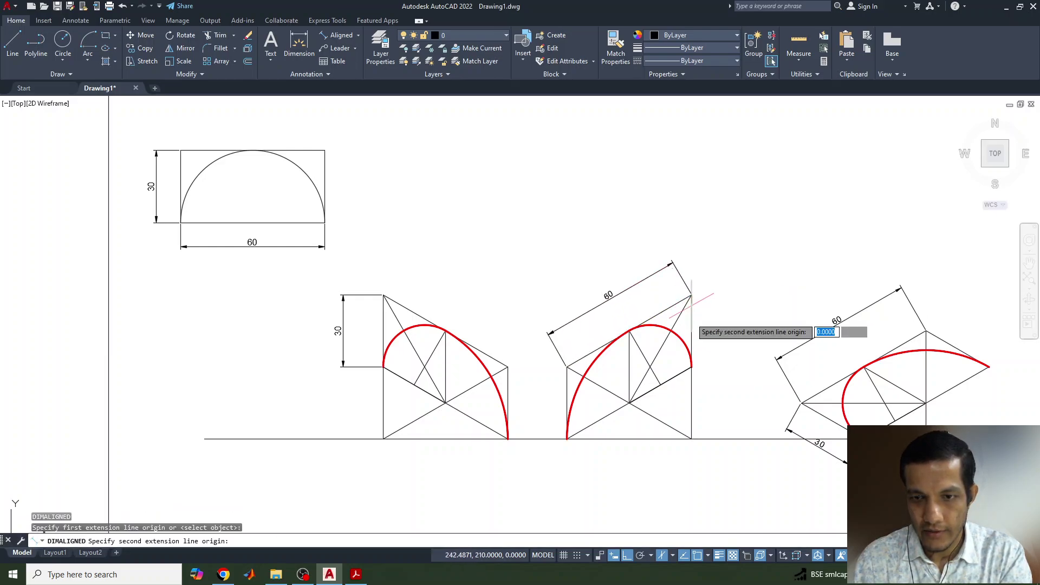
left_click(691, 367)
left_click(718, 354)
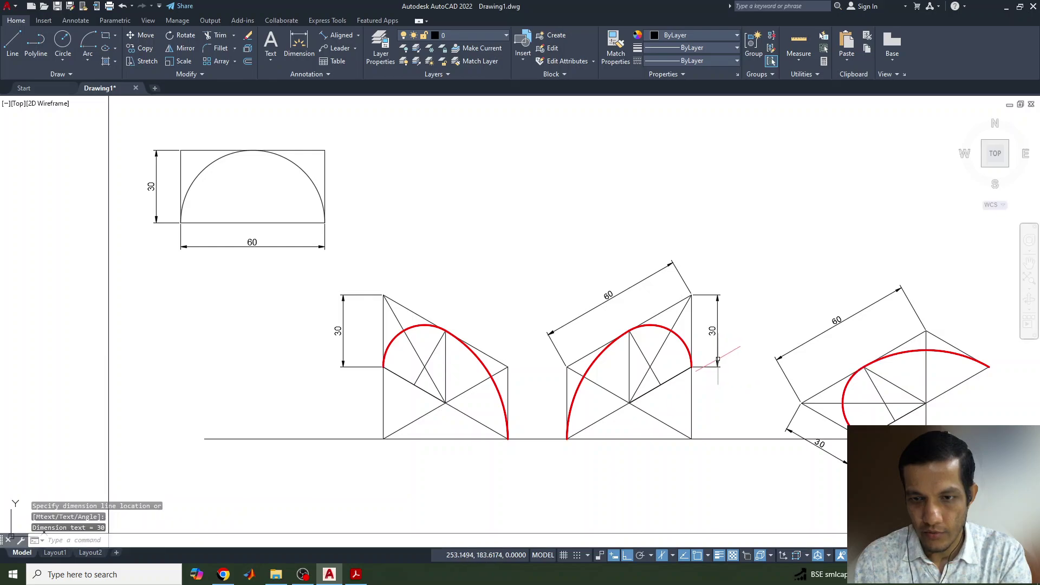
Add an aligned dimension above the left view's upper sloping edge, between its two end corners.
key("Return")
left_click(384, 295)
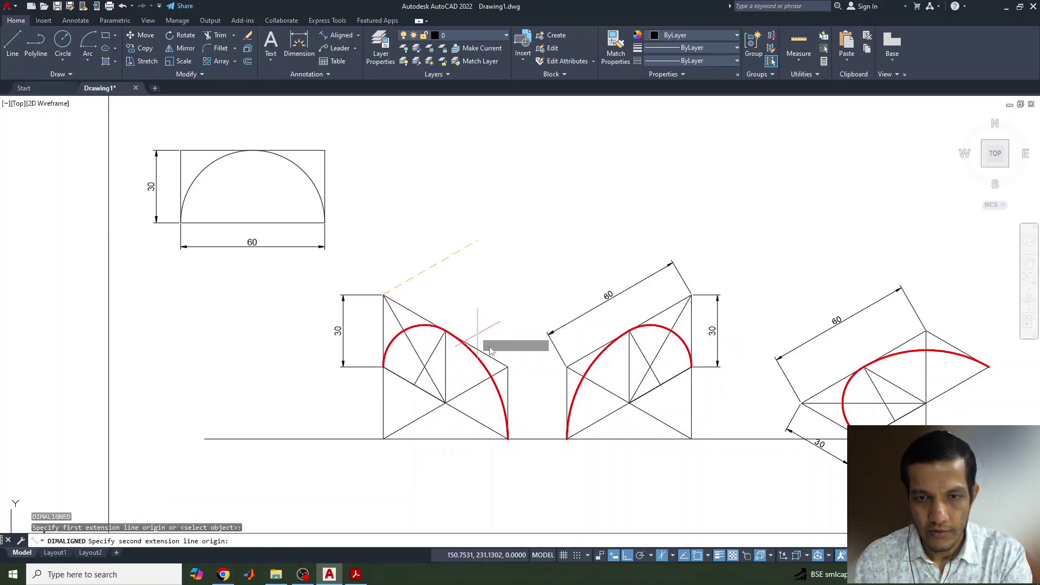
left_click(508, 366)
left_click(521, 319)
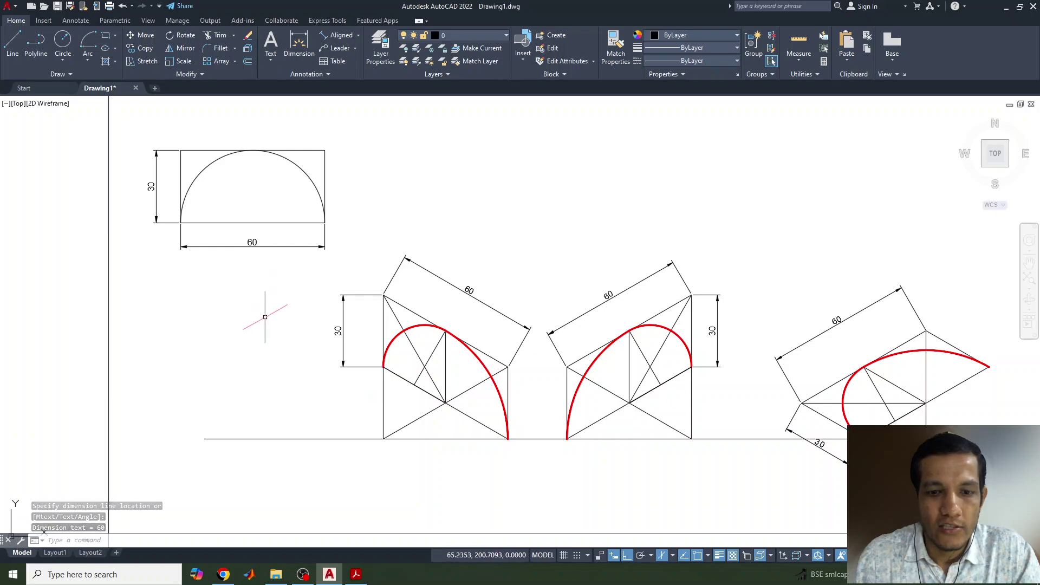
Consult the isometric planes slide in EG PPT.pdf and label the left view's corners A–D and midpoints E and F in single-line text, height 3, rotation 0.
left_click(356, 574)
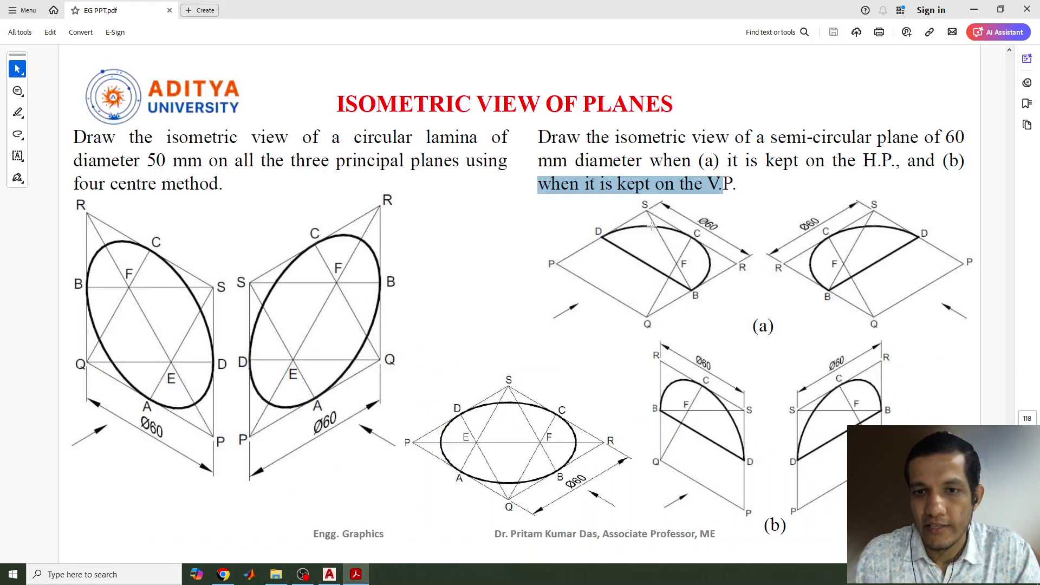
left_click(329, 574)
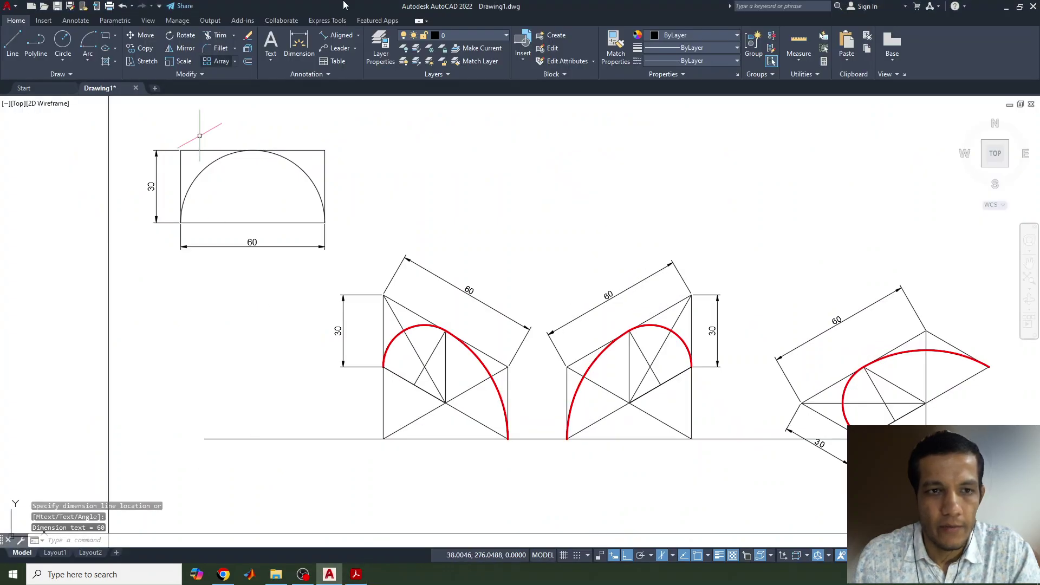
left_click(271, 61)
left_click(293, 104)
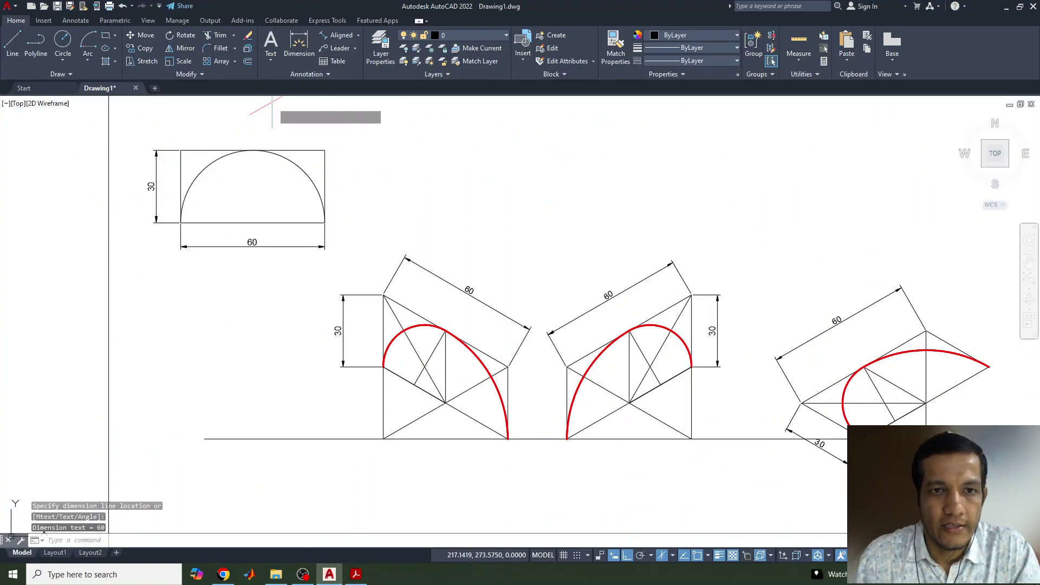
left_click(507, 441)
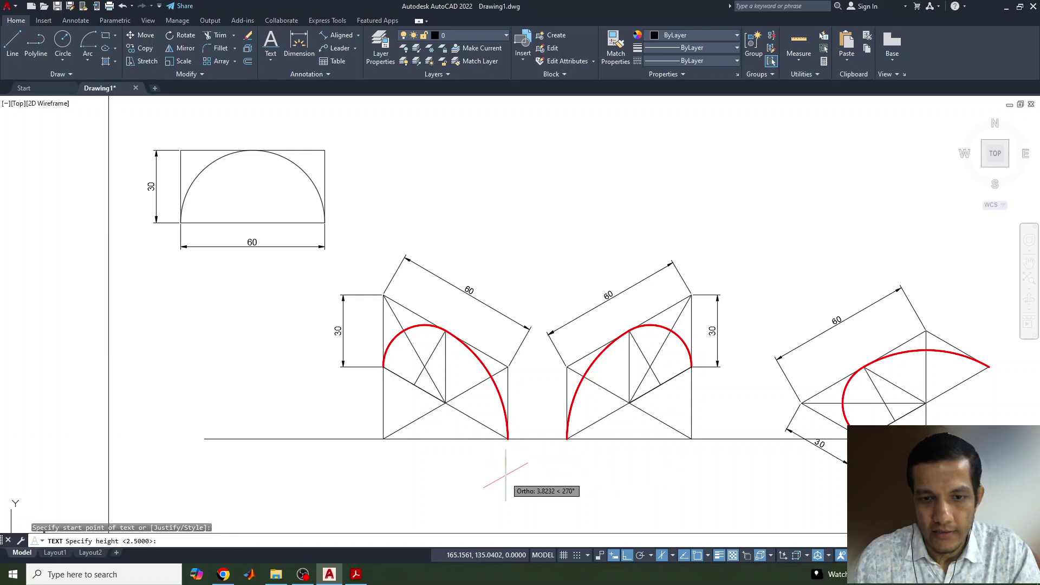
type("3")
key("Return")
type("0")
key("Return")
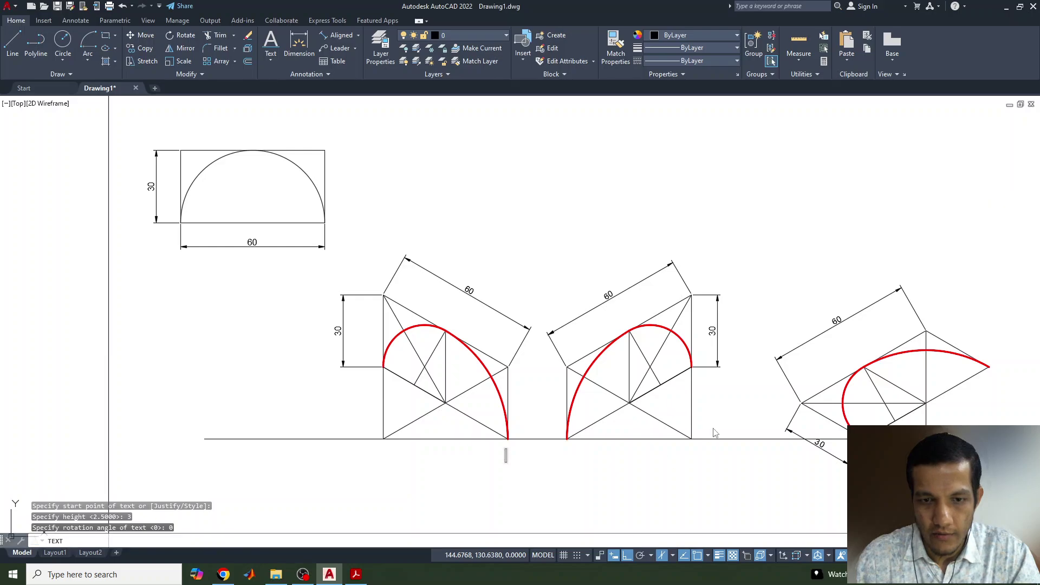
left_click(379, 382)
type("A")
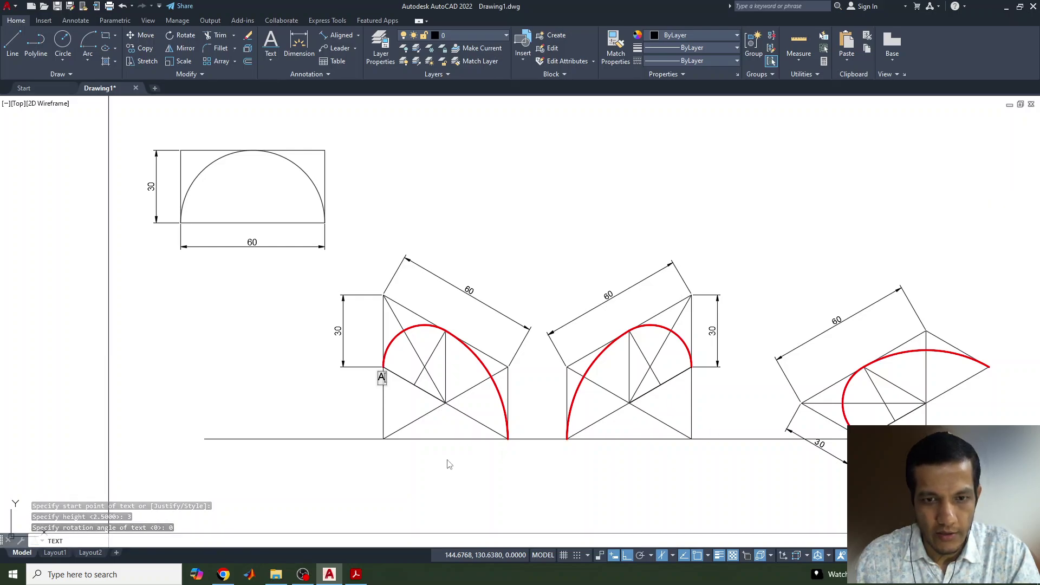
left_click(504, 453)
type("B")
left_click(513, 370)
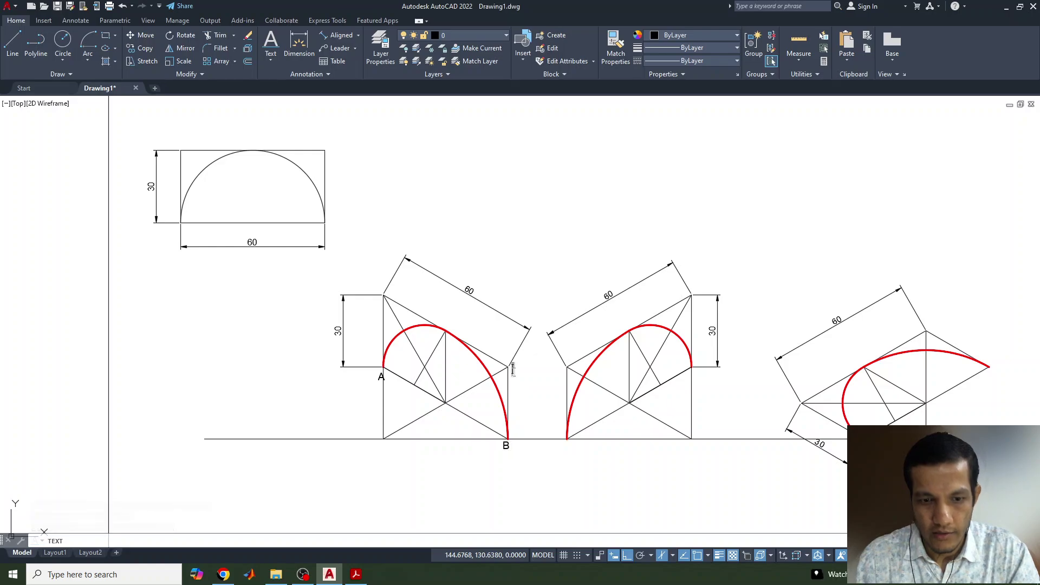
type("C")
left_click(380, 299)
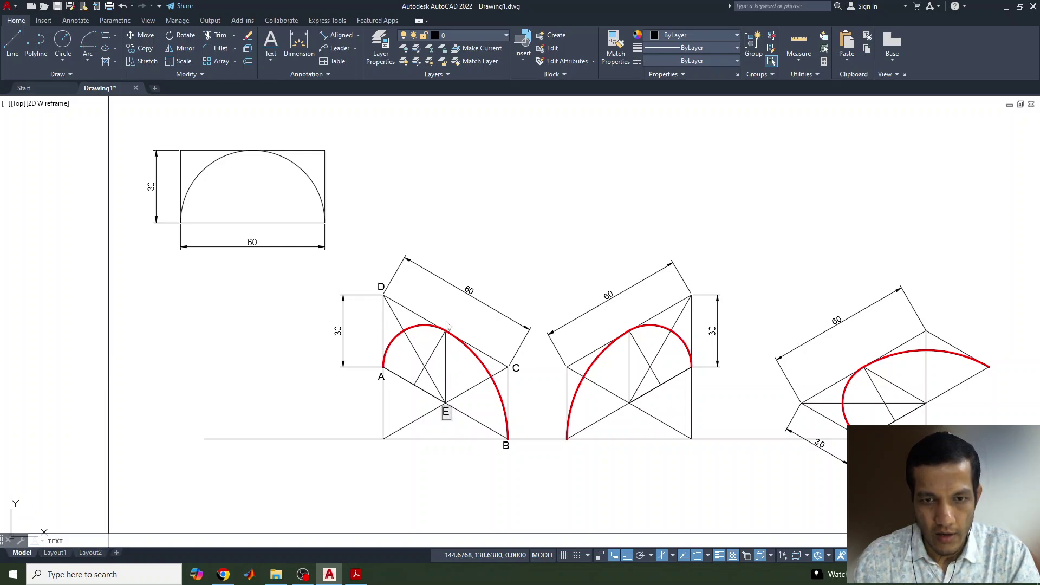
Label the middle view's corners A, B, C and D, its lower edge's midpoint E and its upper edge's midpoint F.
left_click(565, 451)
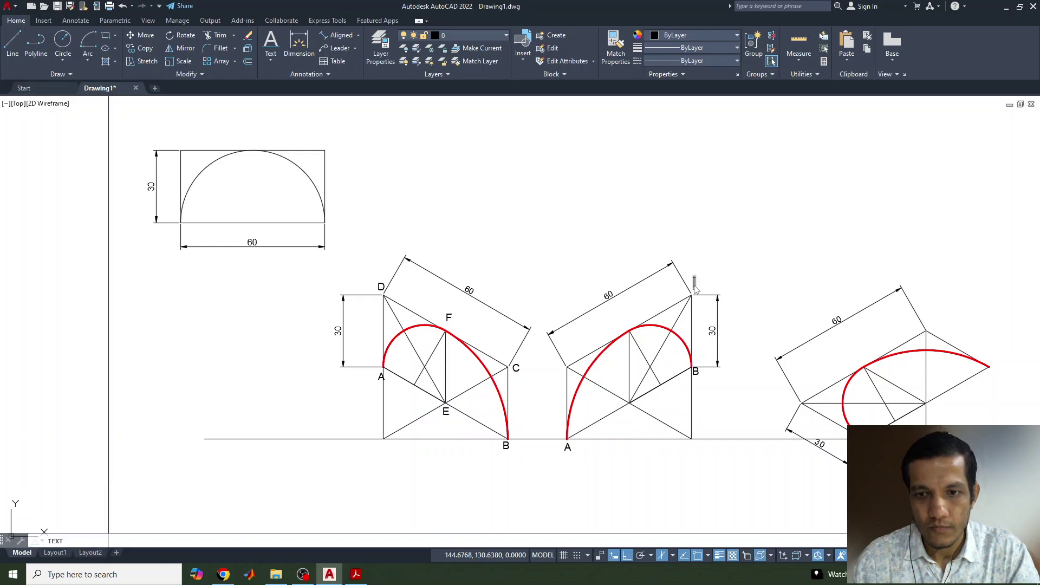
left_click(555, 369)
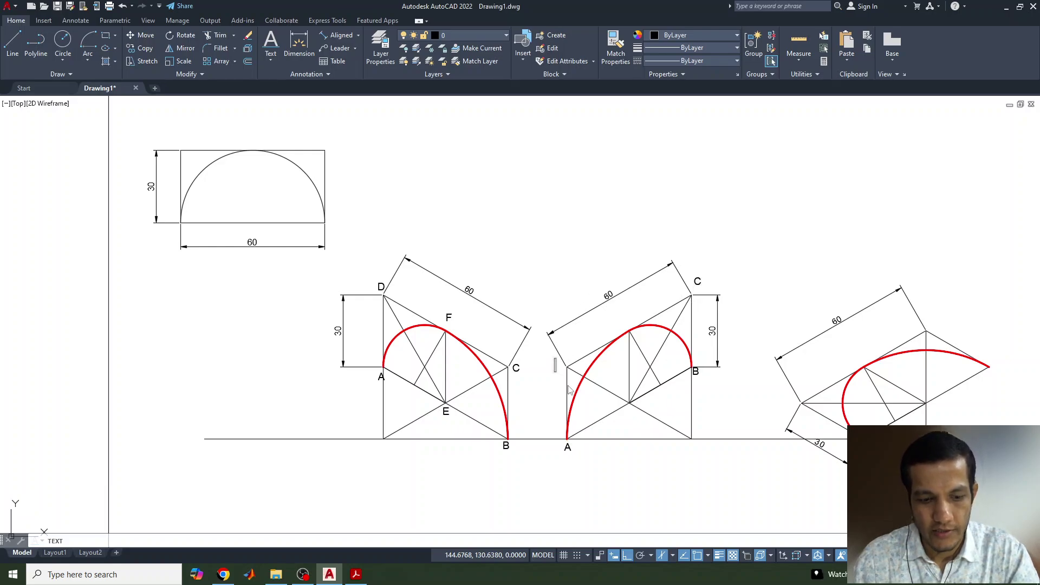
left_click(635, 417)
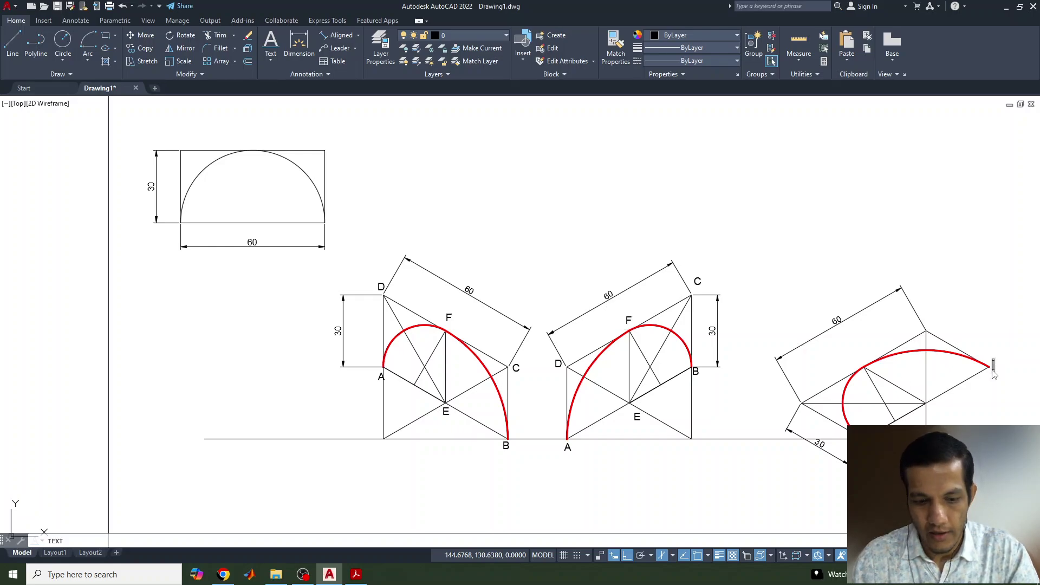
Label the horizontal-plane view's corners B, C and D and its long-edge midpoints E and F, checking the PDF slide before ending the text command.
left_click(928, 327)
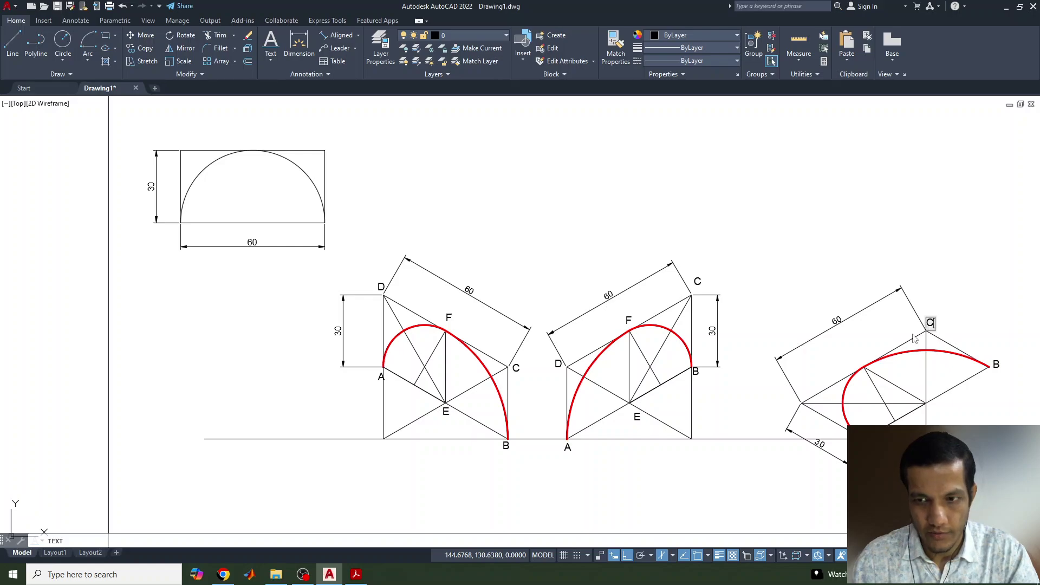
left_click(789, 402)
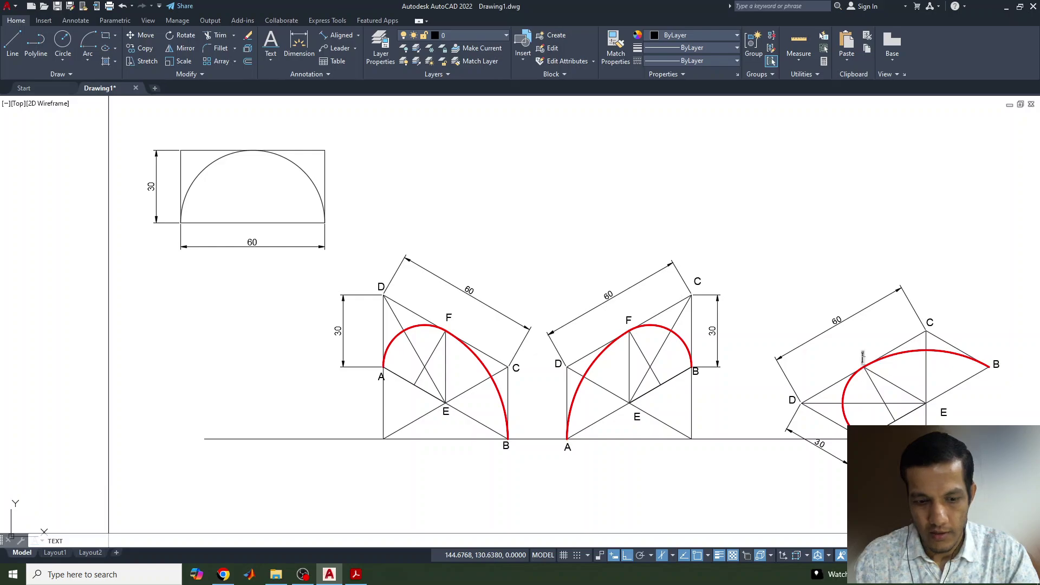
left_click(356, 575)
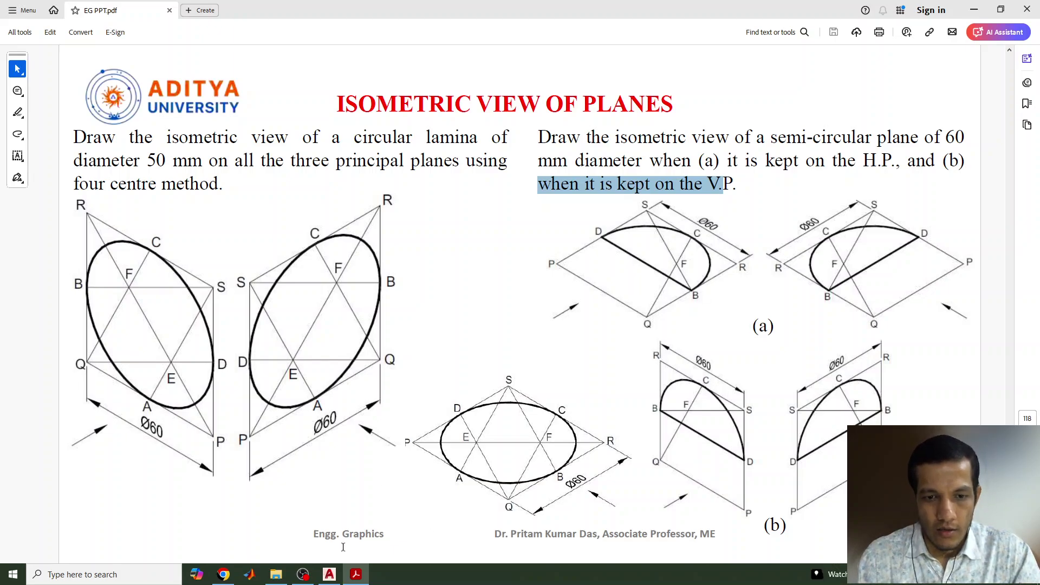
left_click(330, 575)
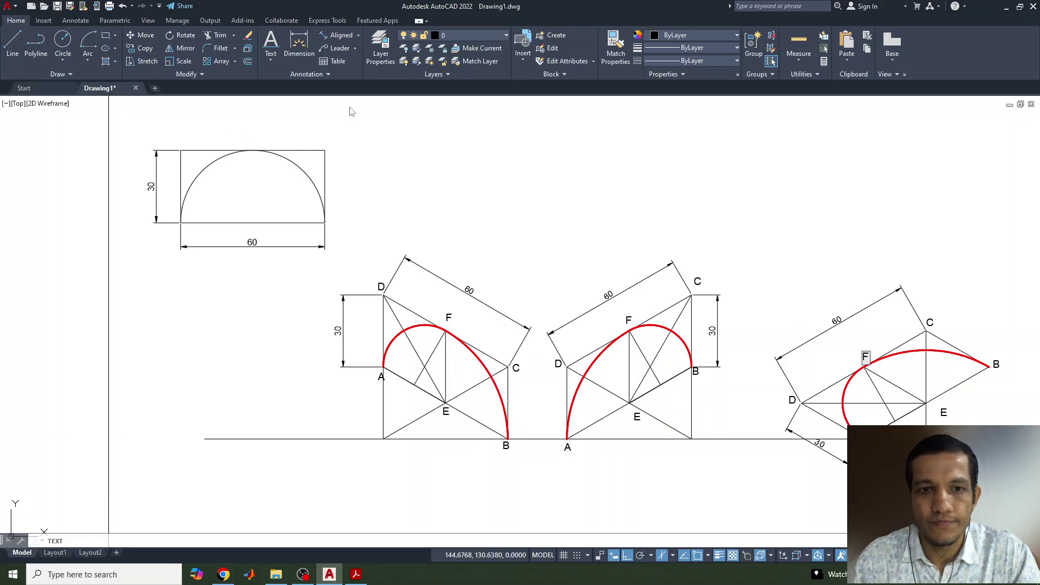
key("Escape")
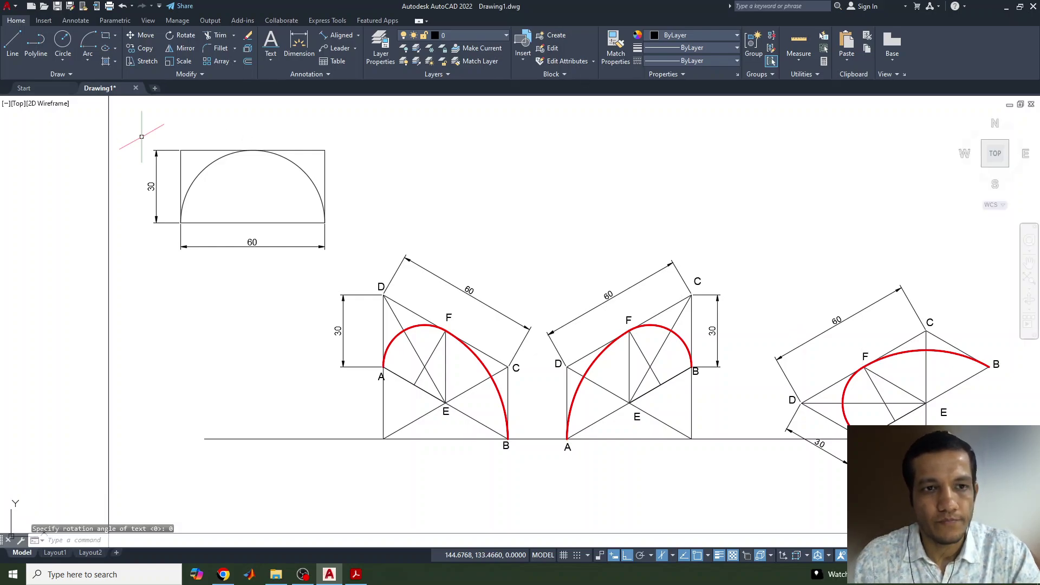
Move the dimensioned semicircle and rectangle from the rectangle's lower-left corner, with Ortho off, to centre them above the left and middle isometric views.
left_click(131, 134)
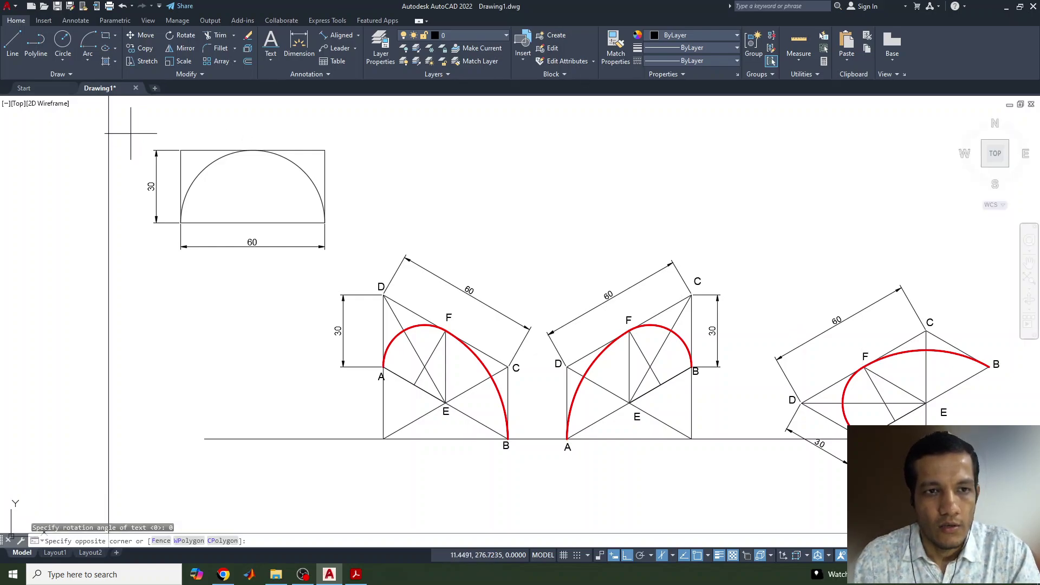
left_click(341, 262)
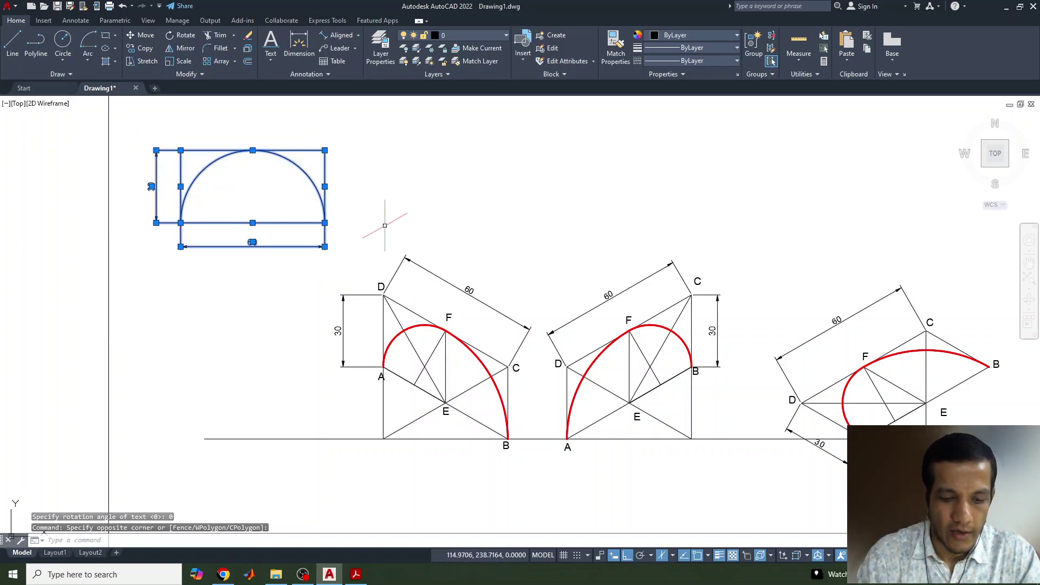
key("Return")
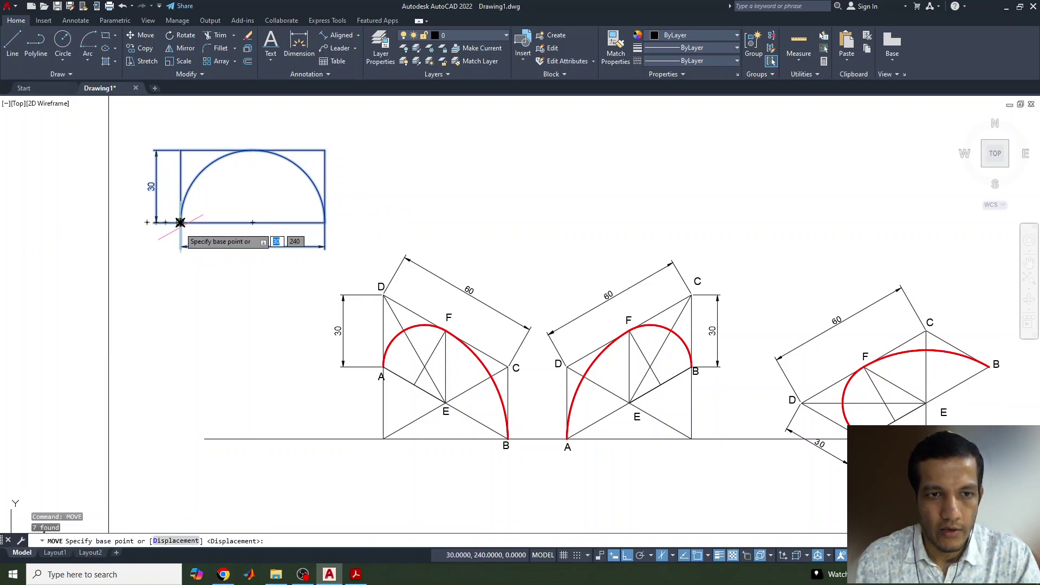
left_click(181, 222)
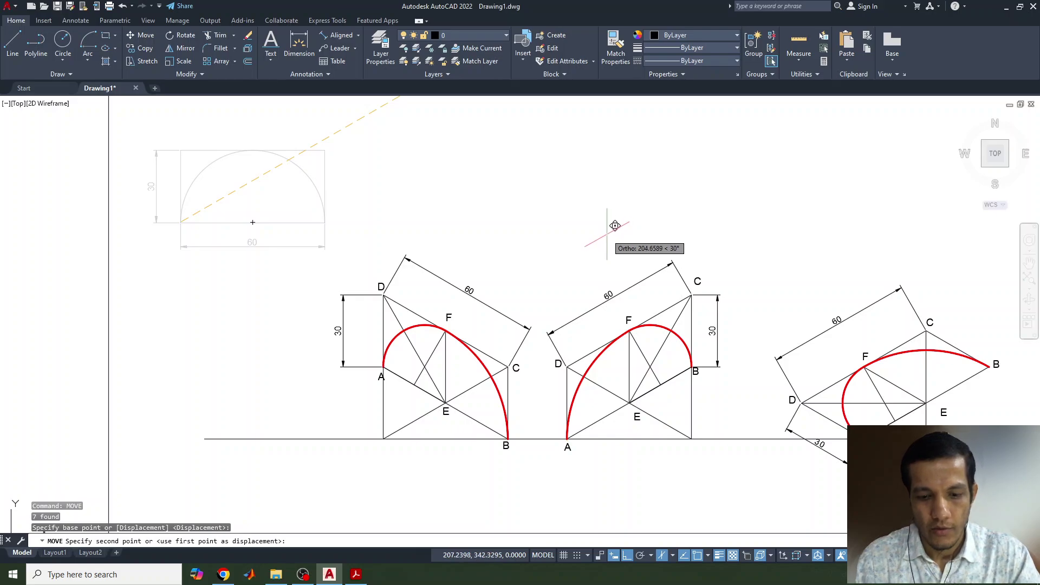
key("F5")
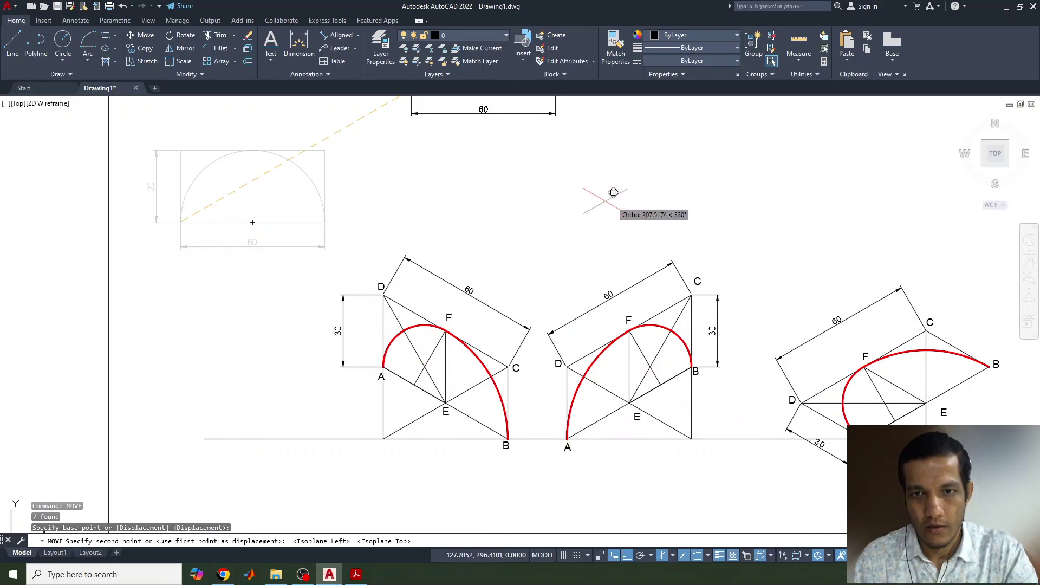
key("F5")
key("F8")
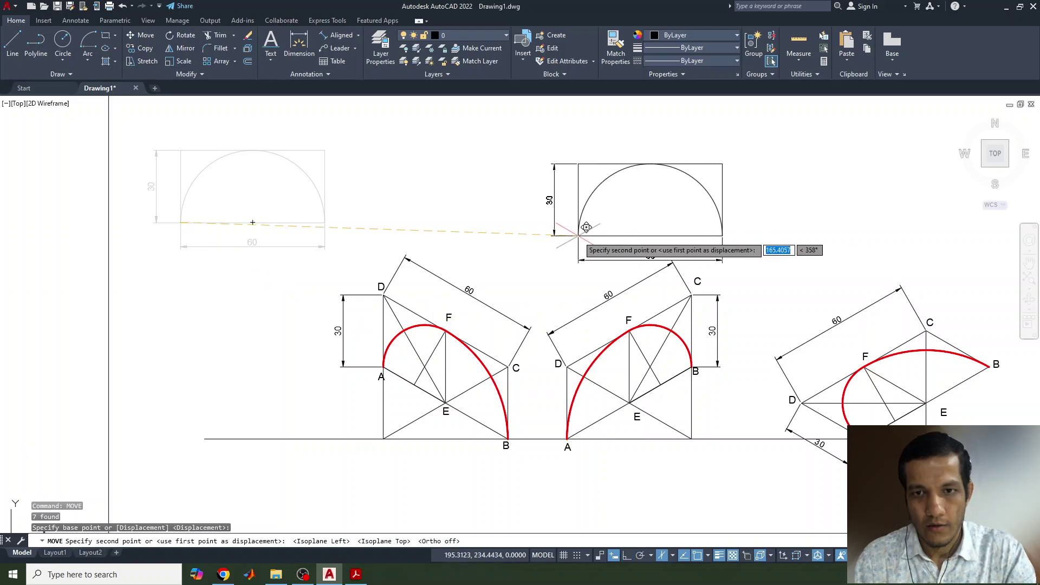
left_click(529, 234)
scroll(823, 359, "up", 3)
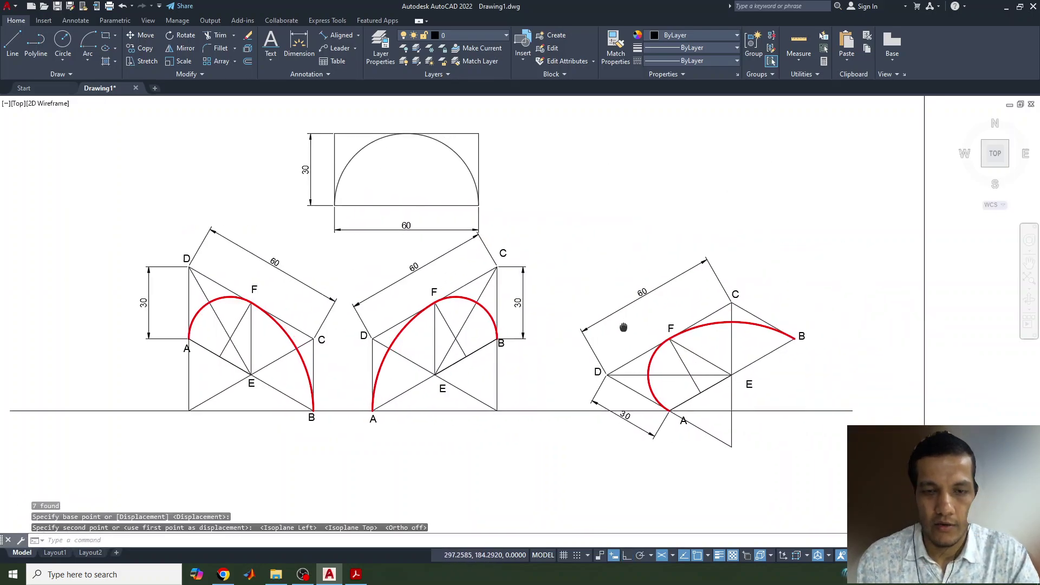
scroll(597, 298, "down", 2)
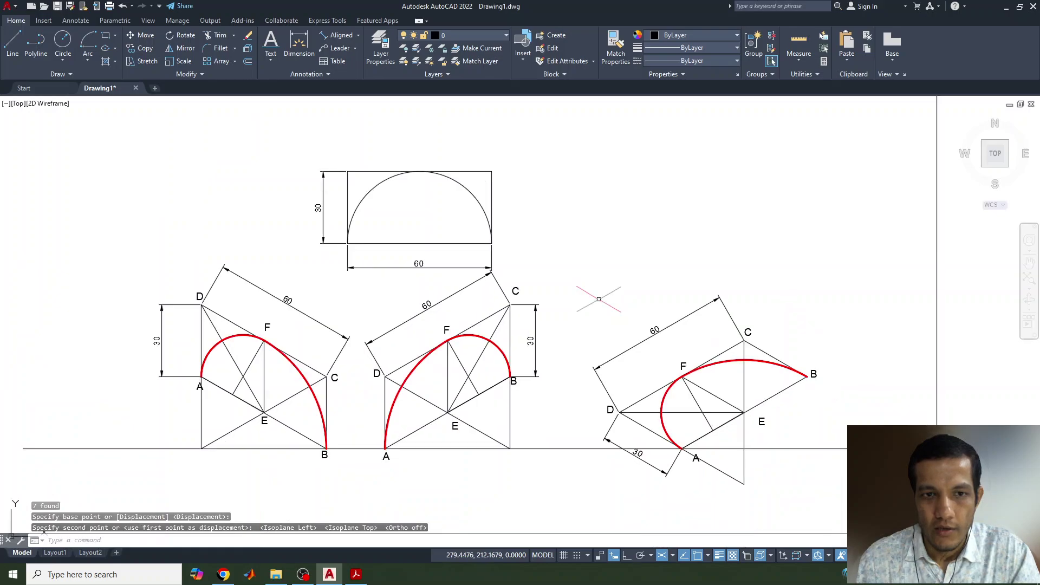